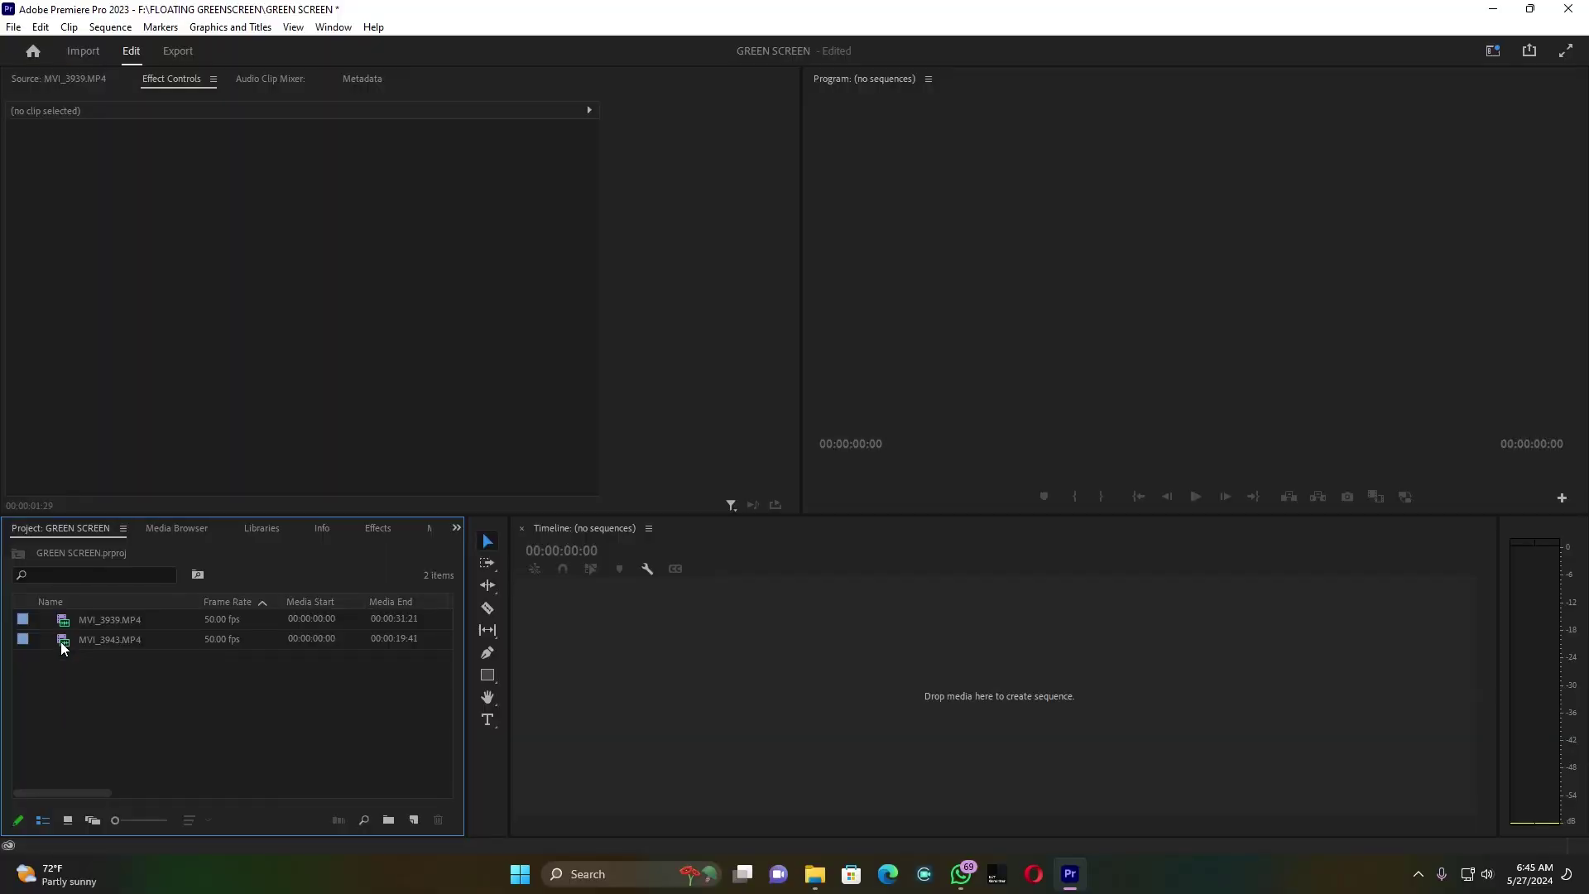
Preview MVI_3943.MP4 in the Source monitor and set its In point at 00:00:03:19
double_click(62, 642)
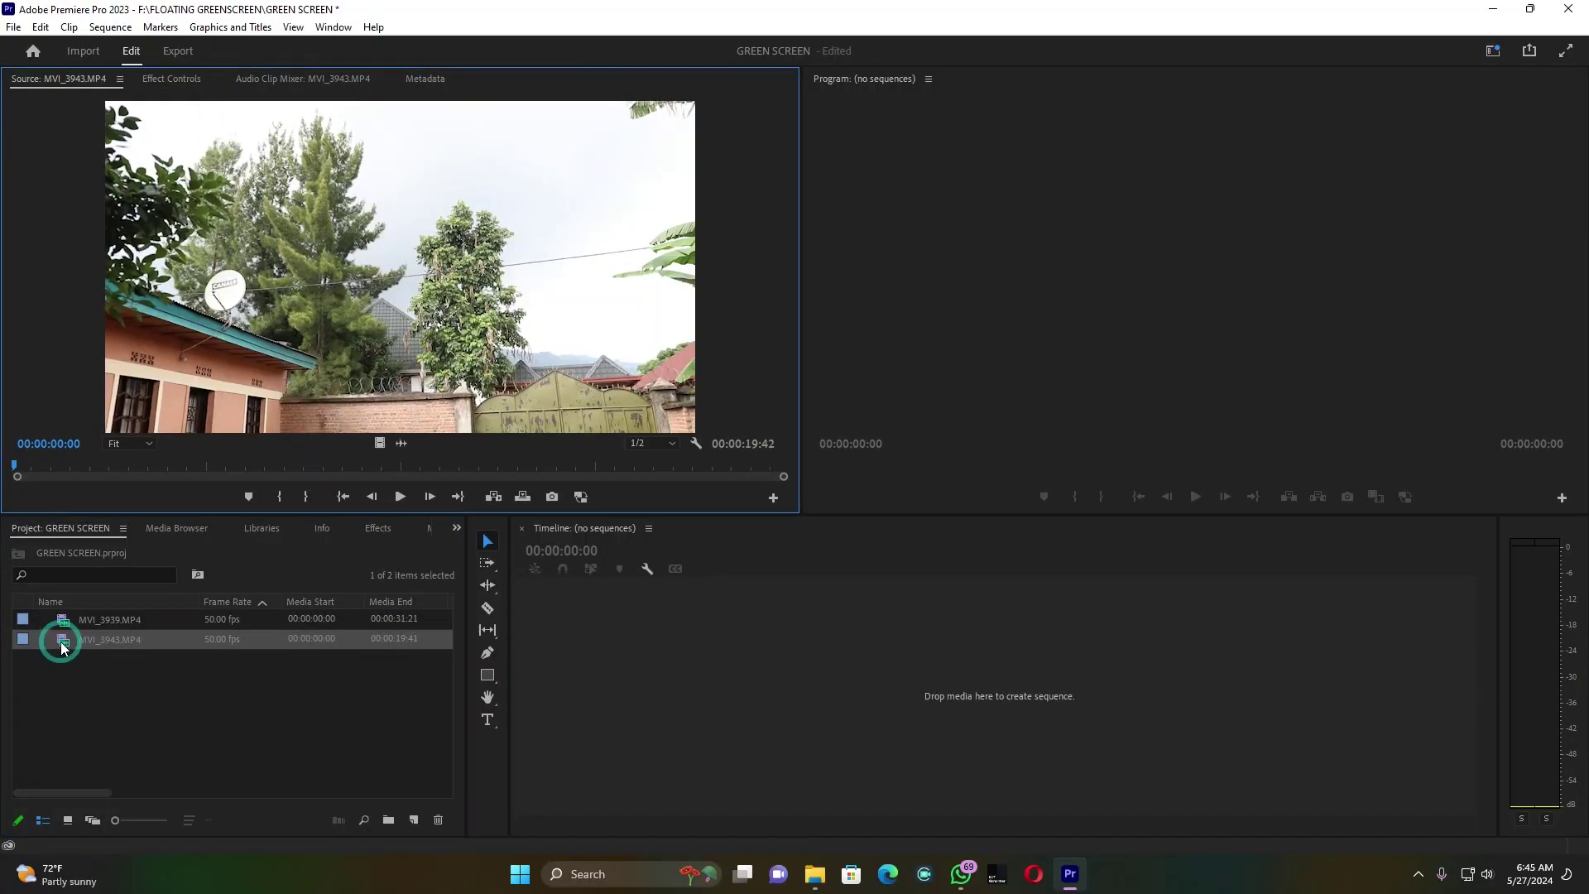
drag(56, 469, 144, 464)
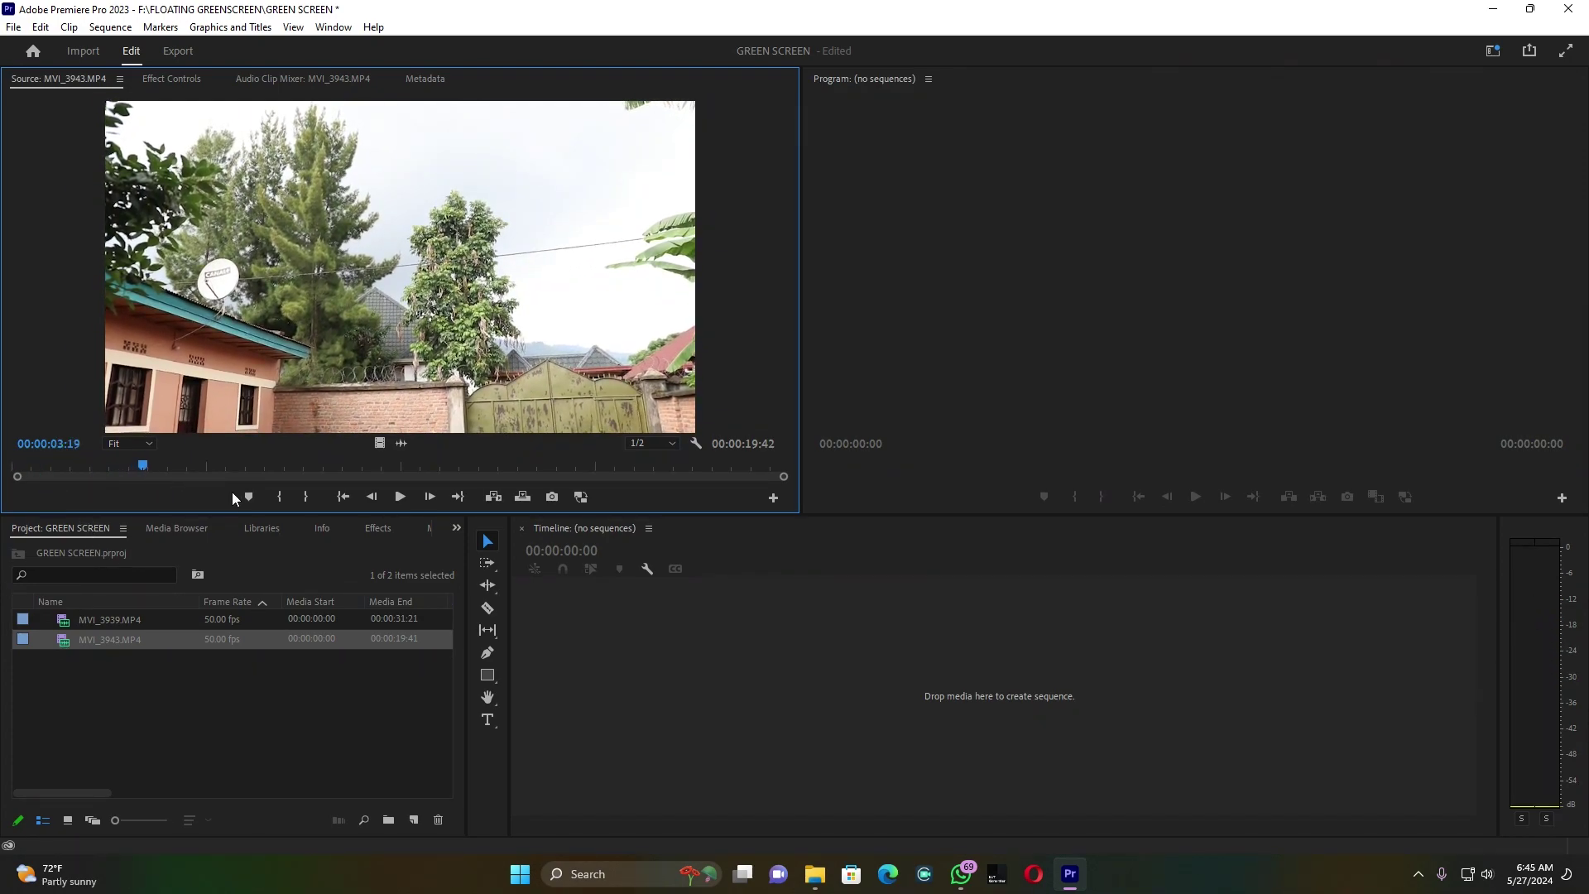
click(281, 496)
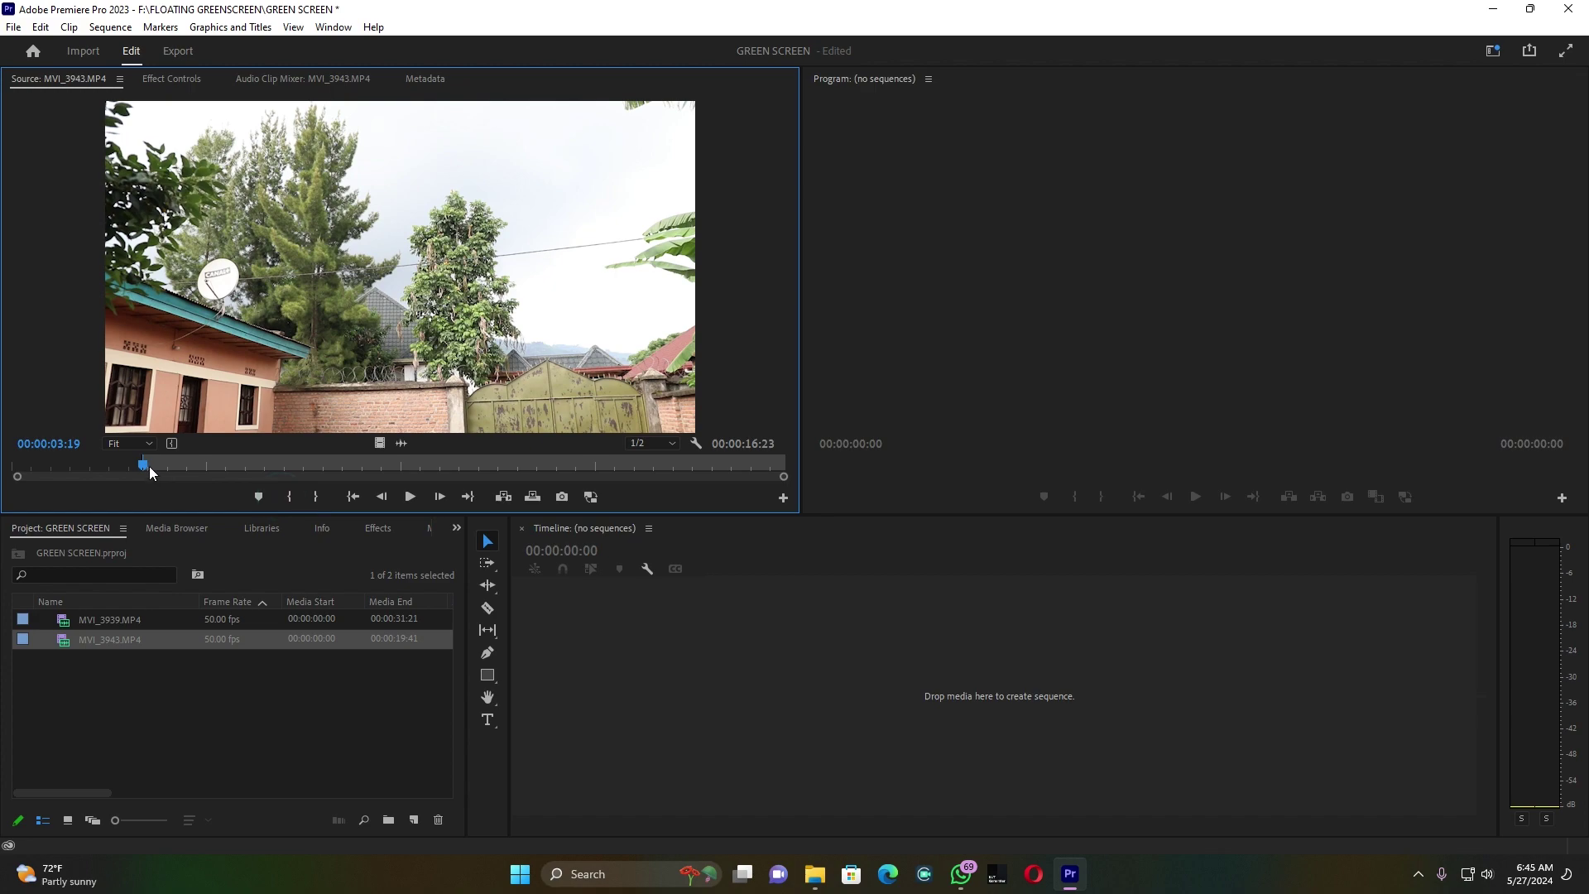
Set the Out point for a 15:27 duration and build a new sequence from the trimmed clip
drag(149, 465, 749, 473)
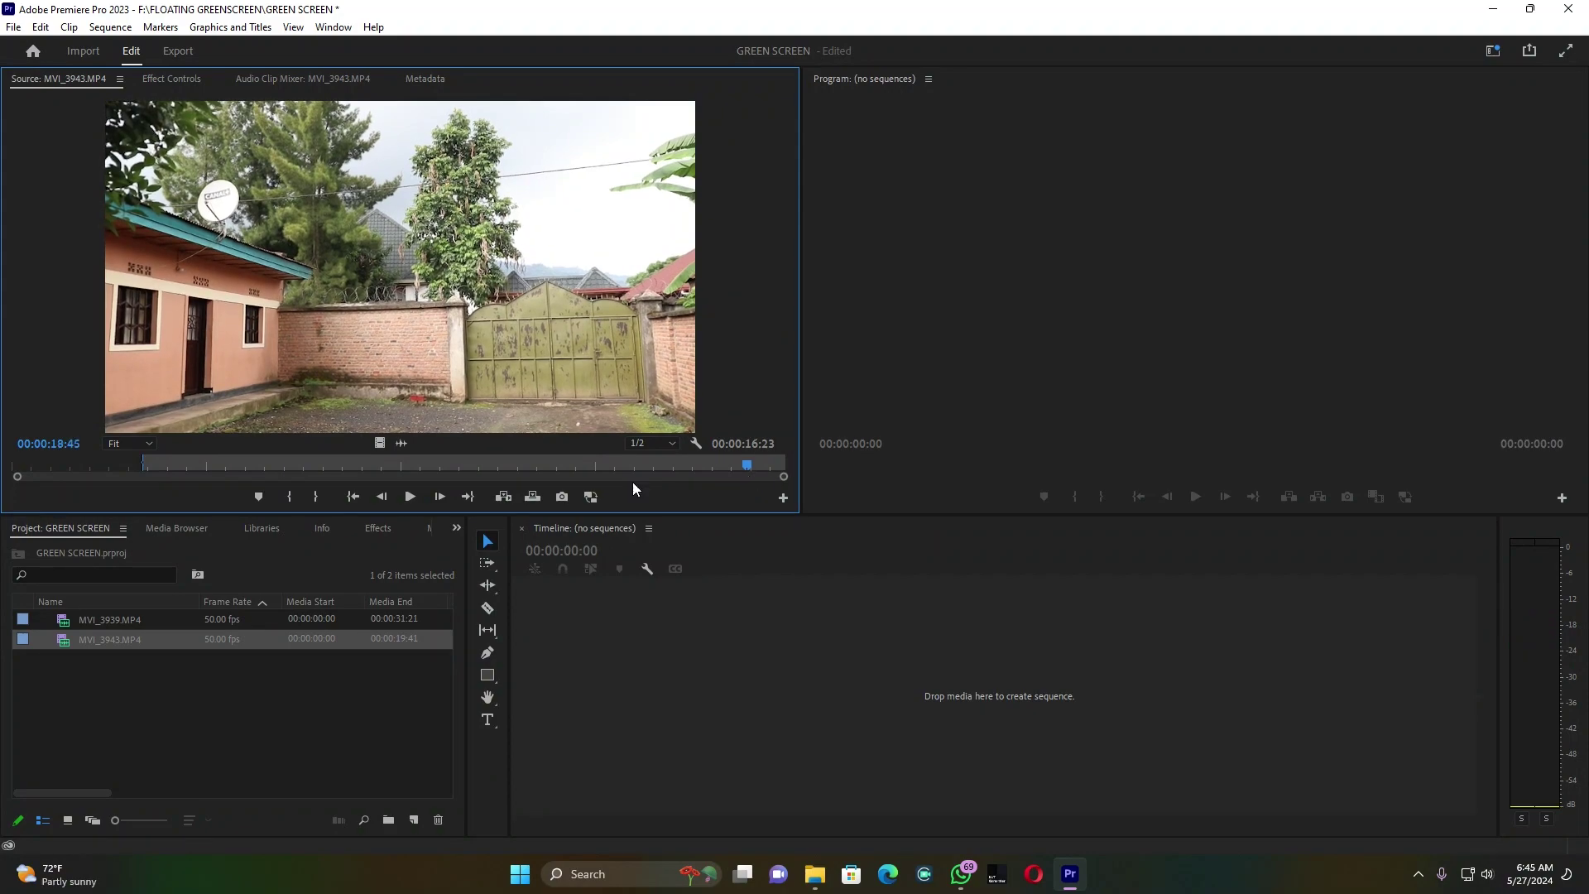
click(317, 497)
drag(377, 442, 576, 688)
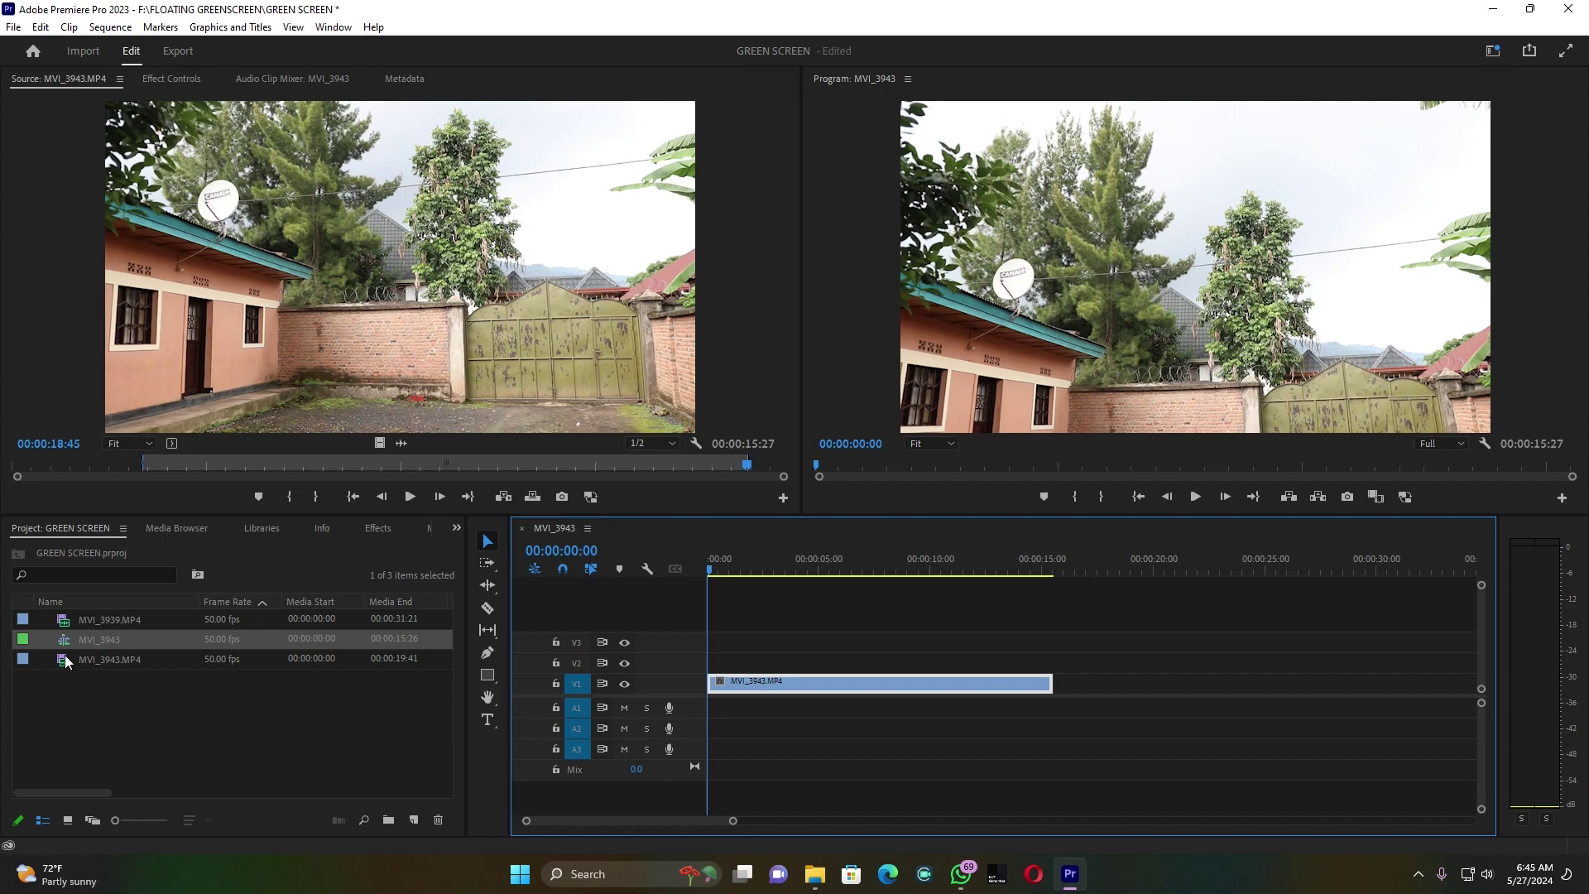
click(66, 619)
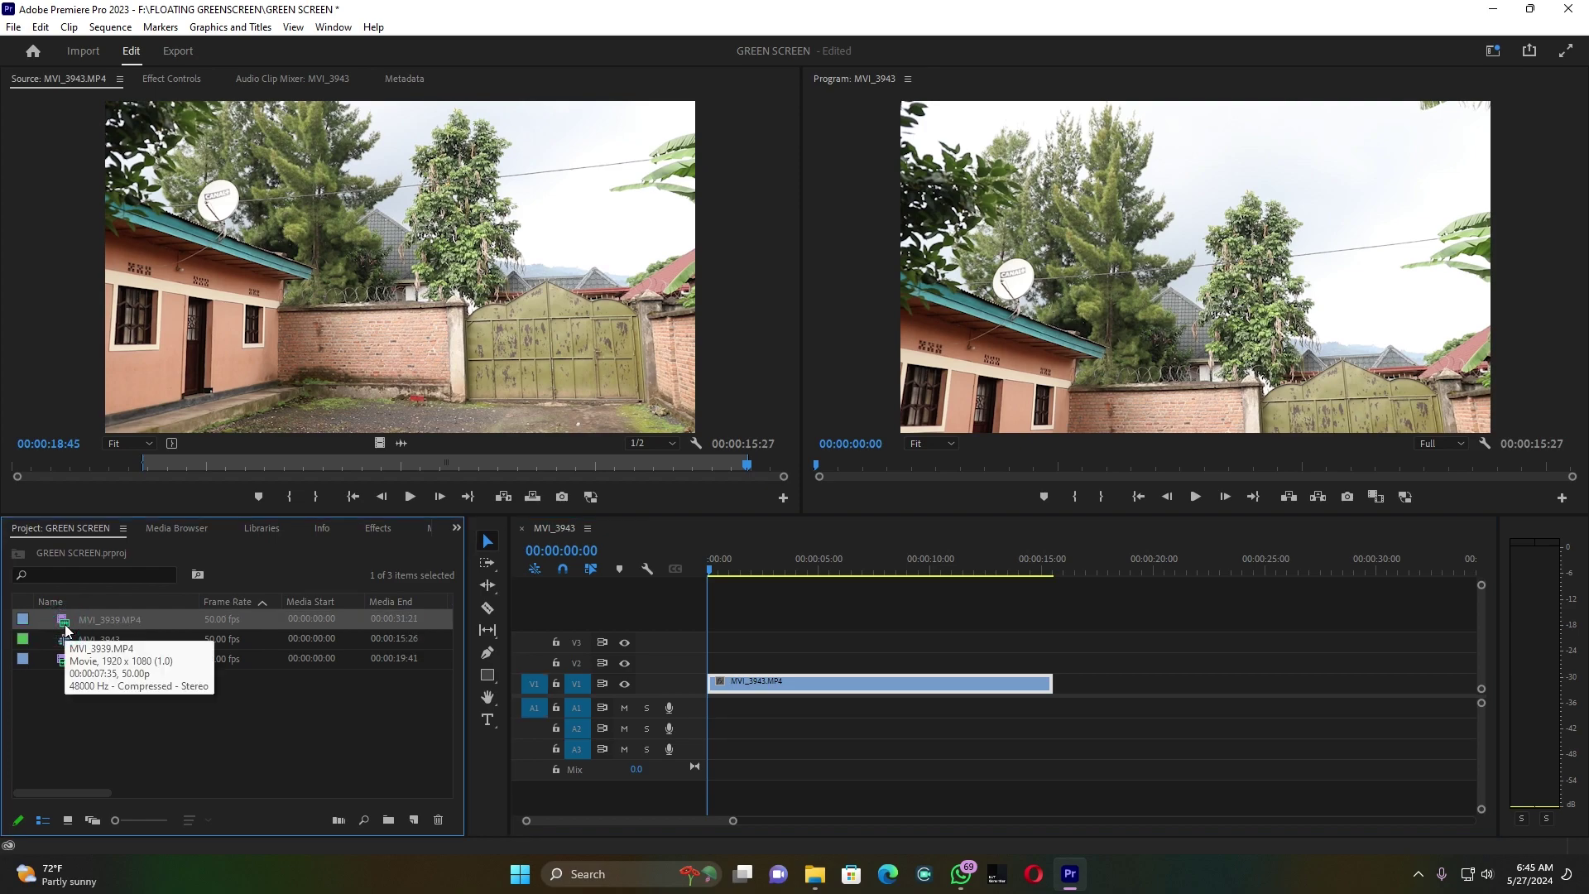
Place MVI_3939.MP4 video-only on V2 above the house clip and show its Effect Controls
double_click(64, 628)
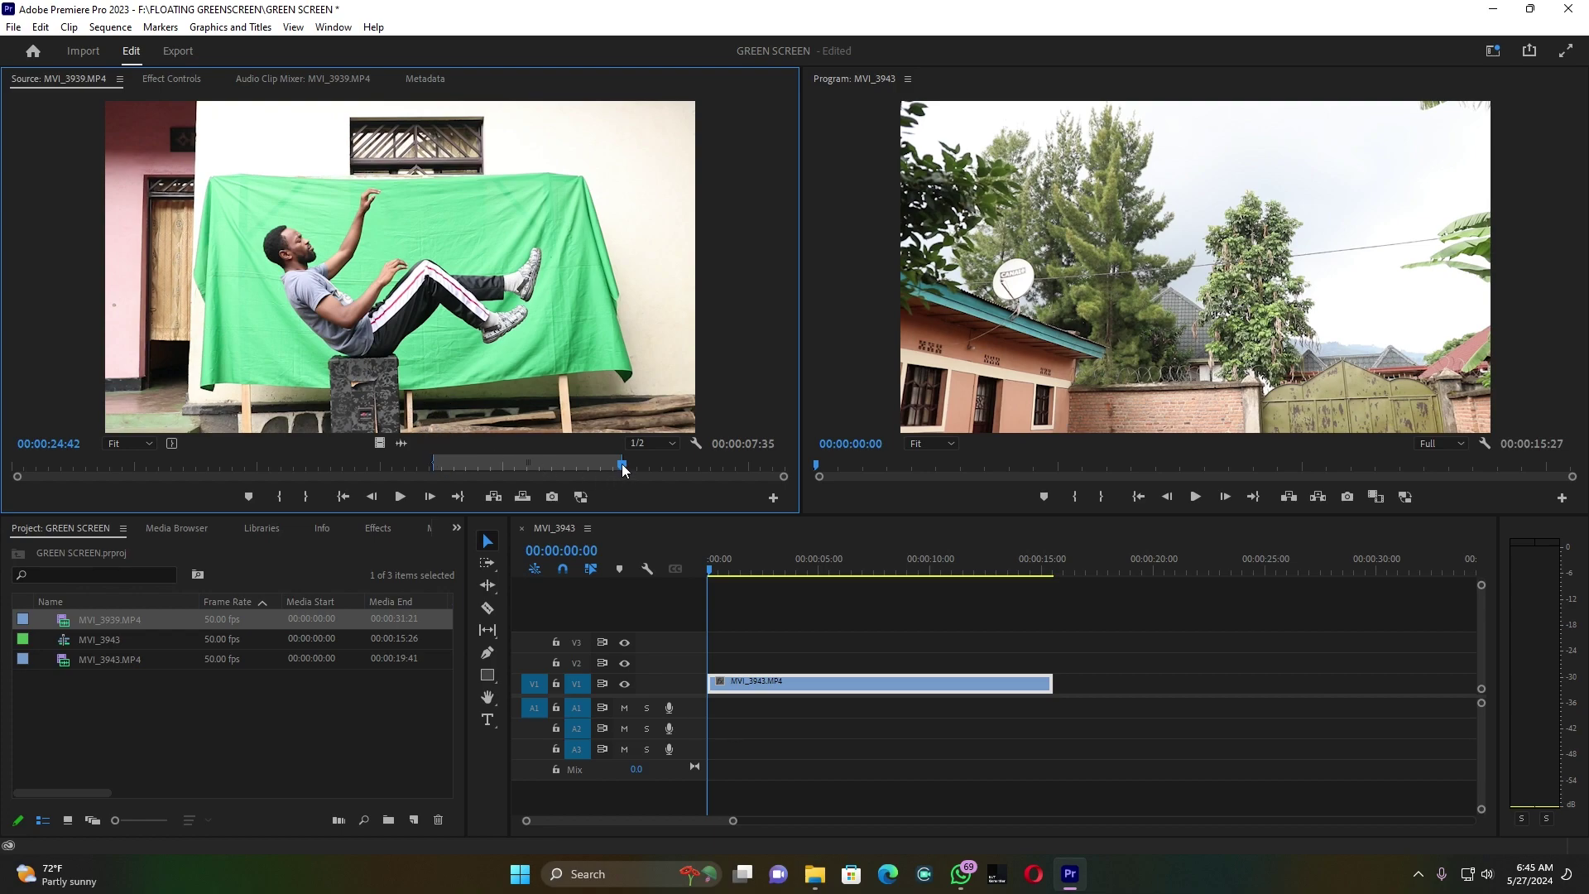
drag(623, 469, 421, 472)
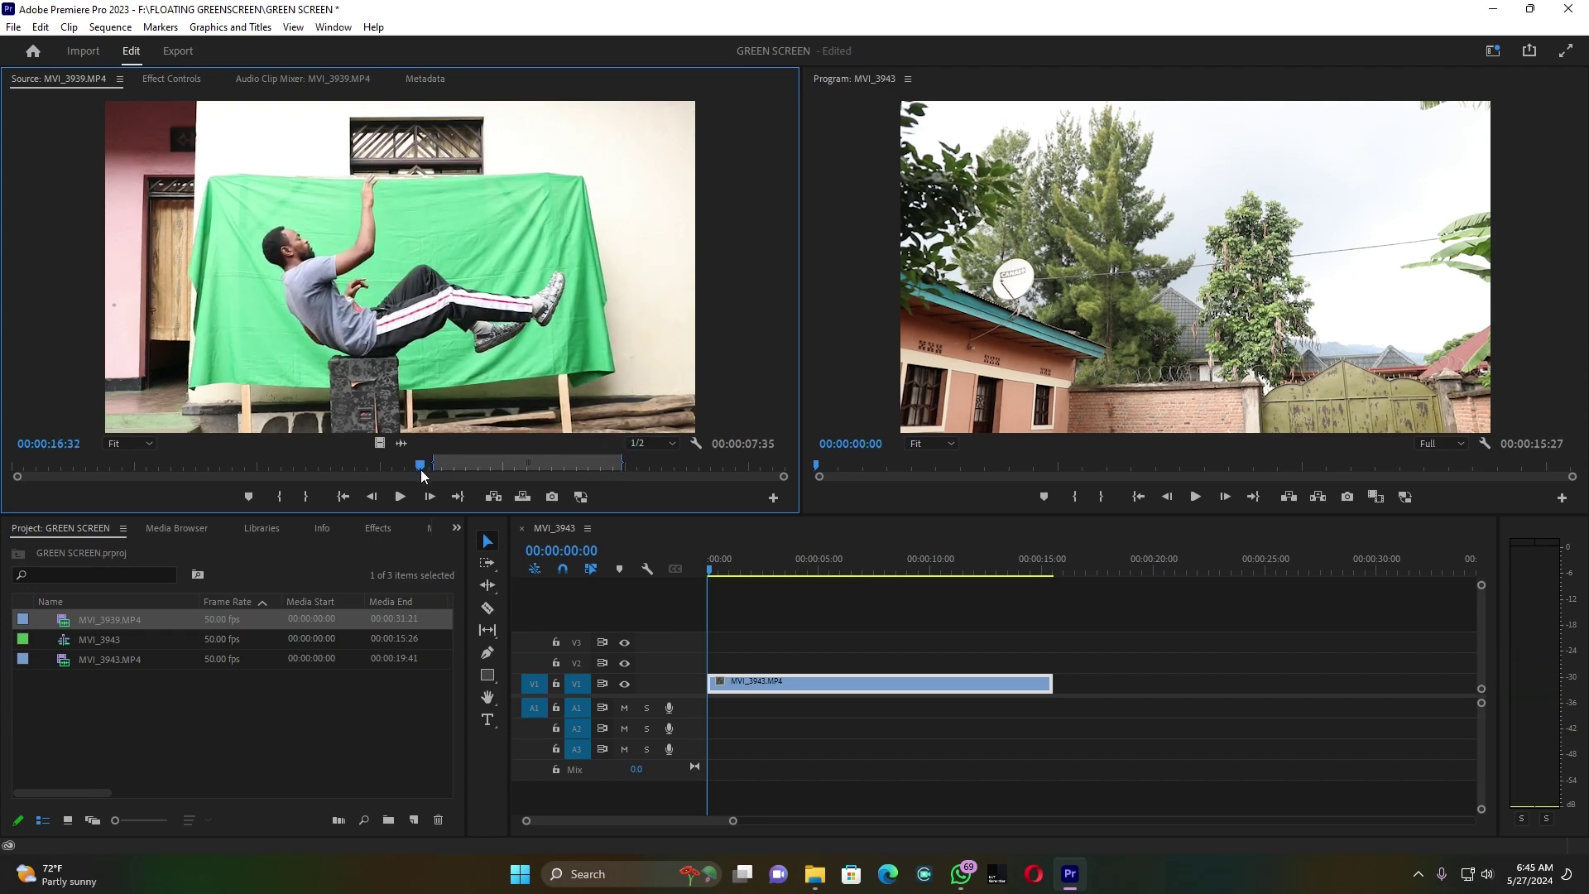
drag(365, 377, 635, 495)
drag(380, 443, 693, 662)
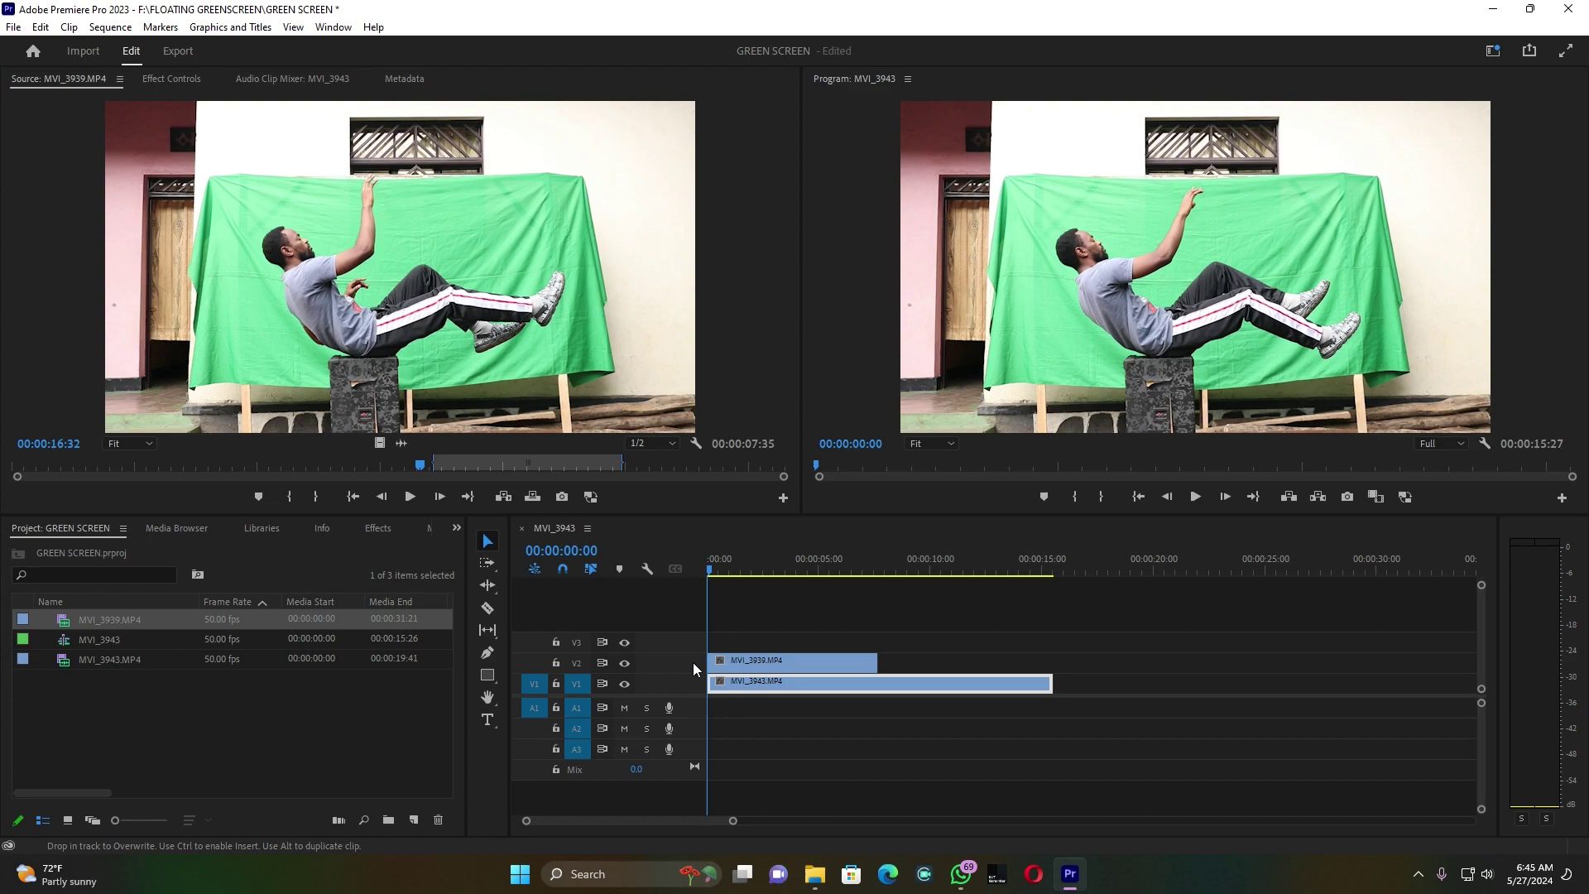
click(756, 660)
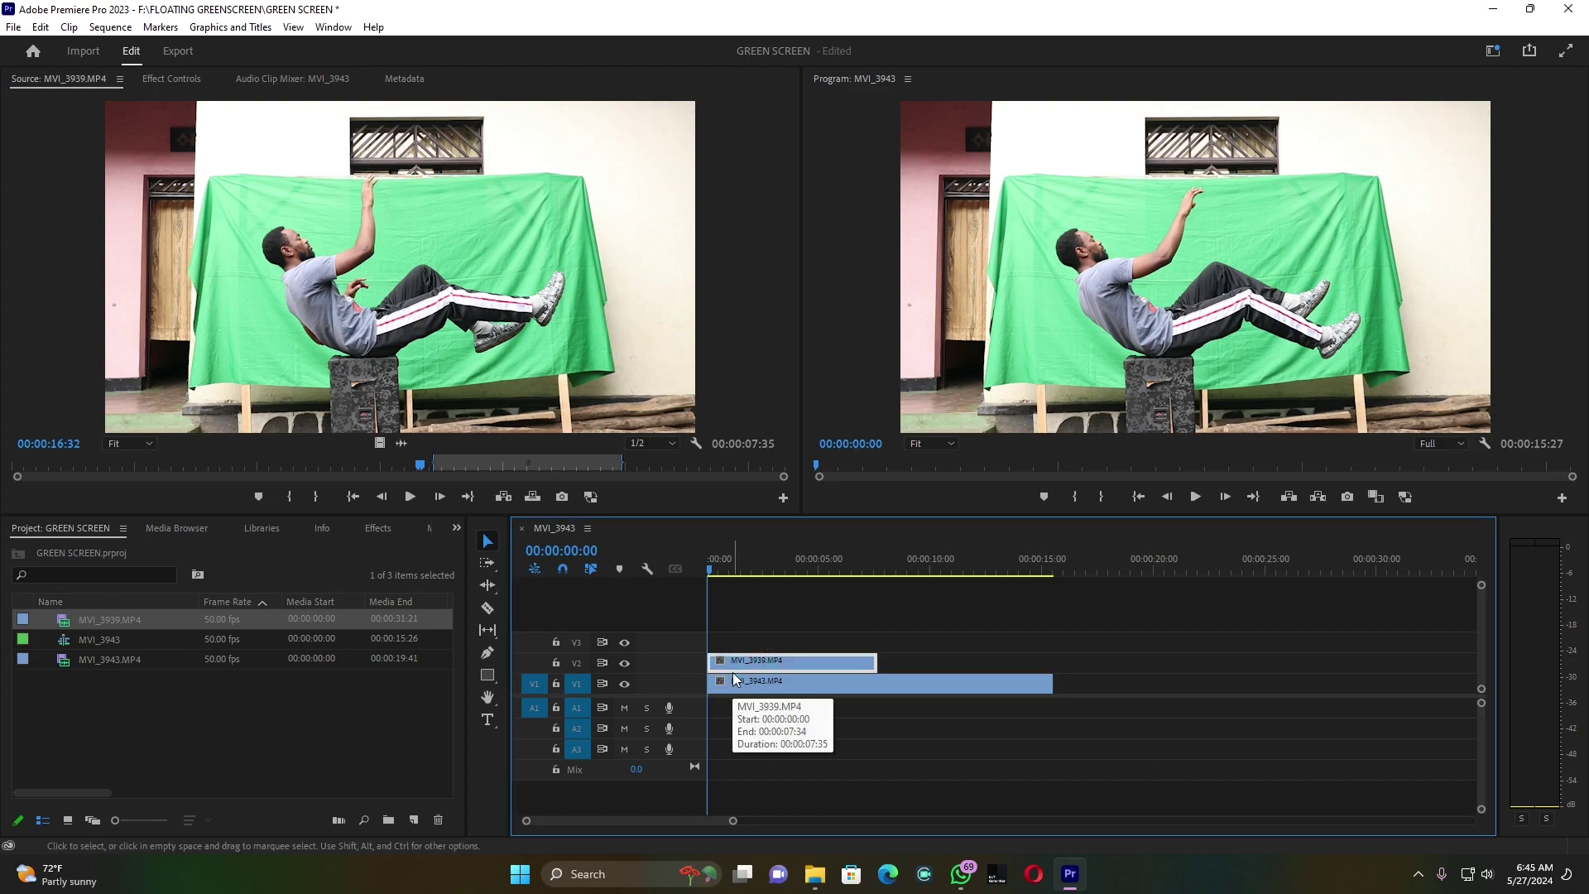
click(179, 78)
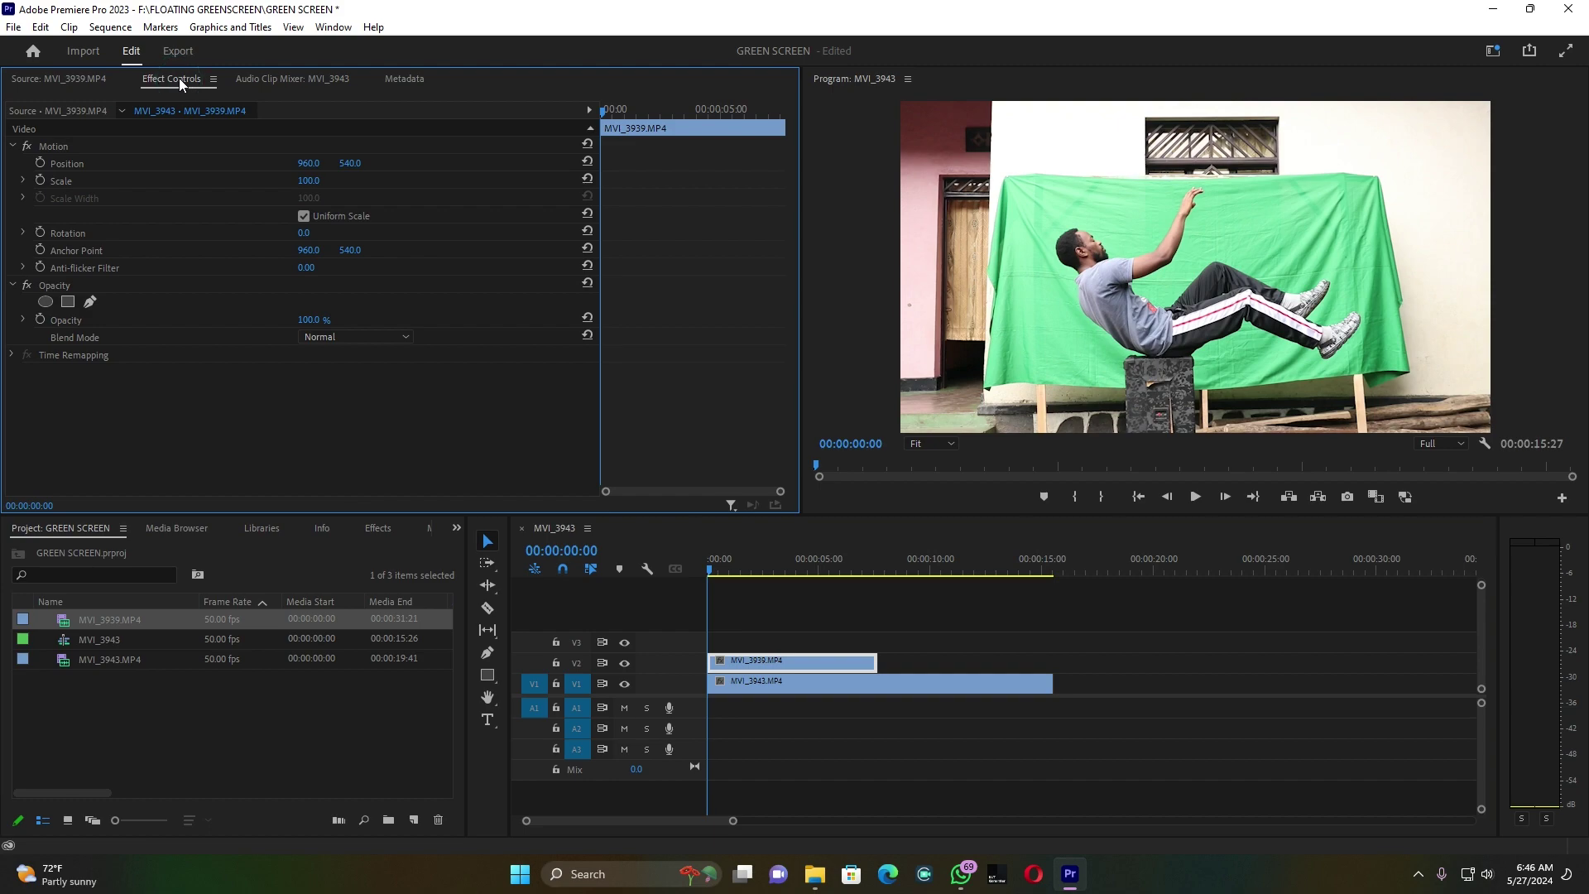
Start a free-drawn bezier opacity mask down the green screen's left edge and along its bottom
click(91, 303)
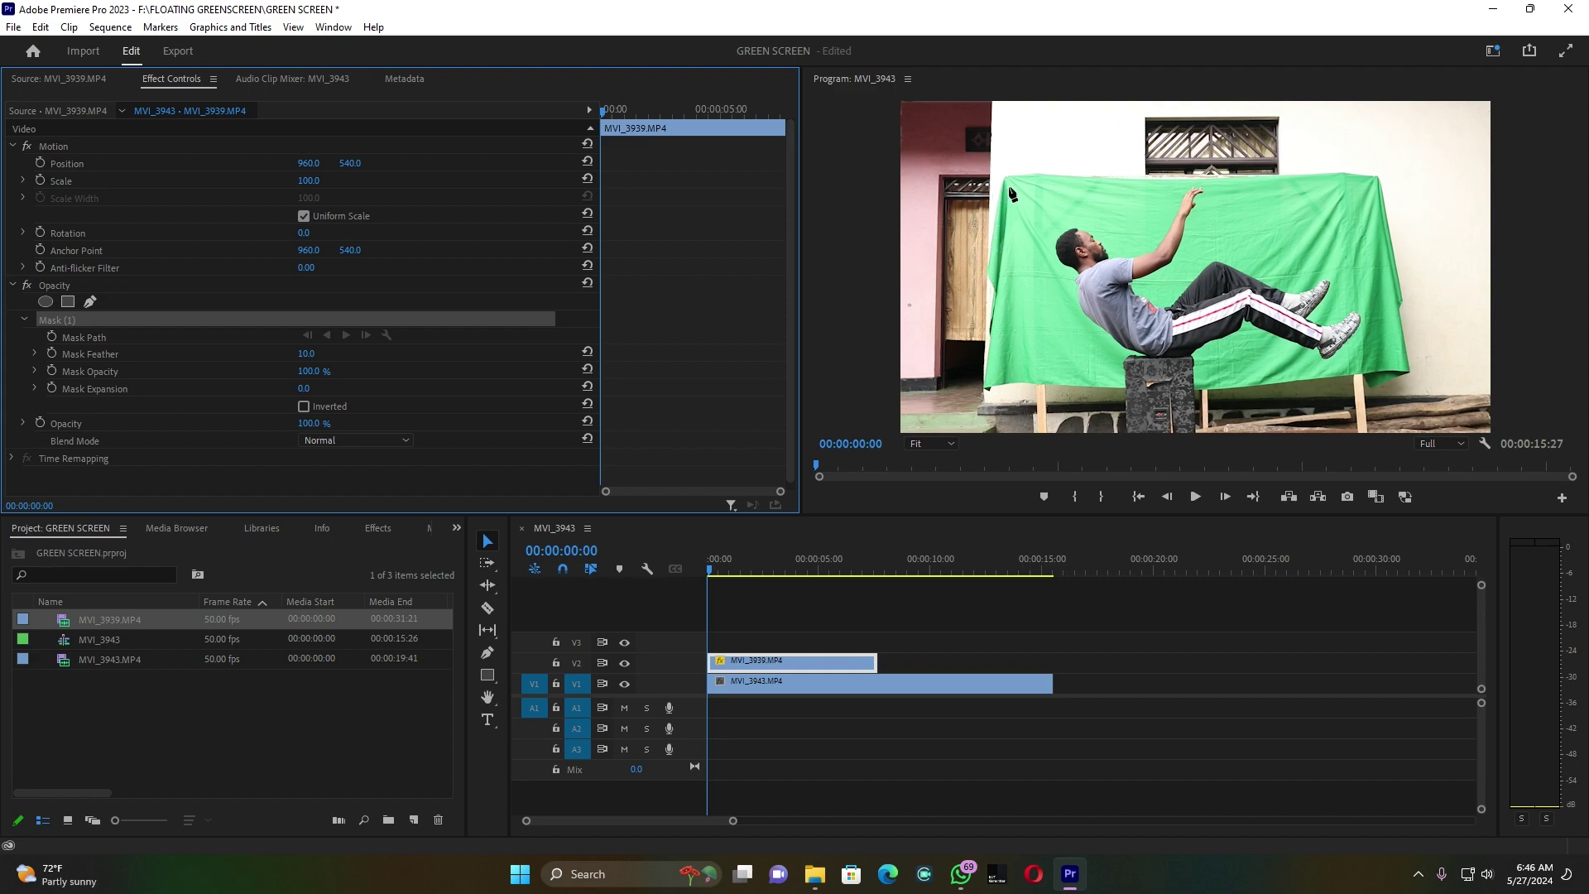
click(1008, 183)
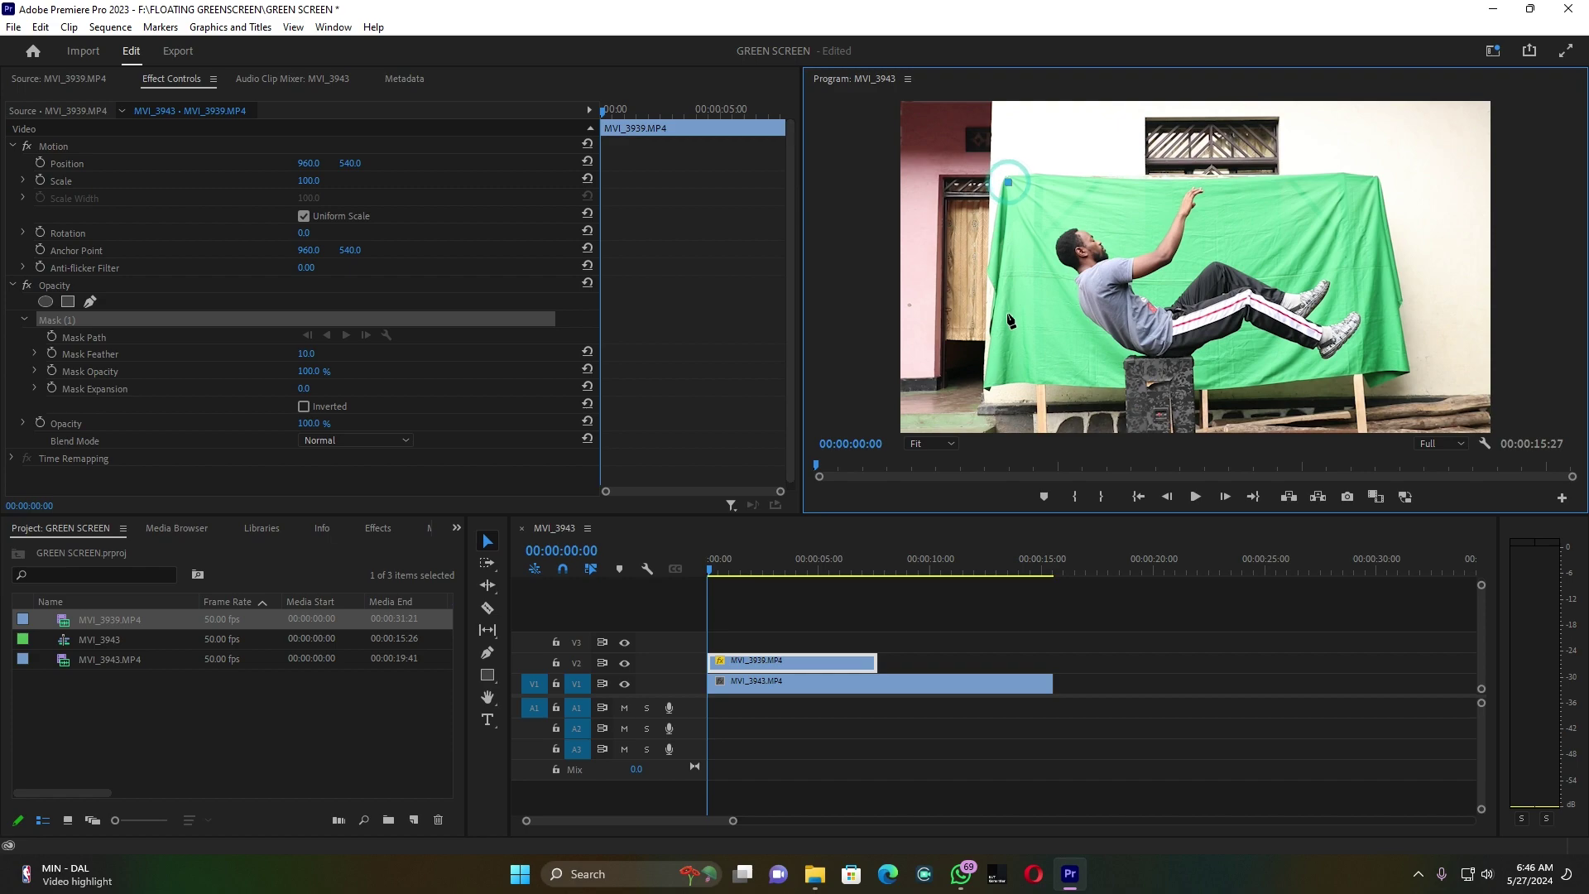
click(1004, 329)
click(1006, 374)
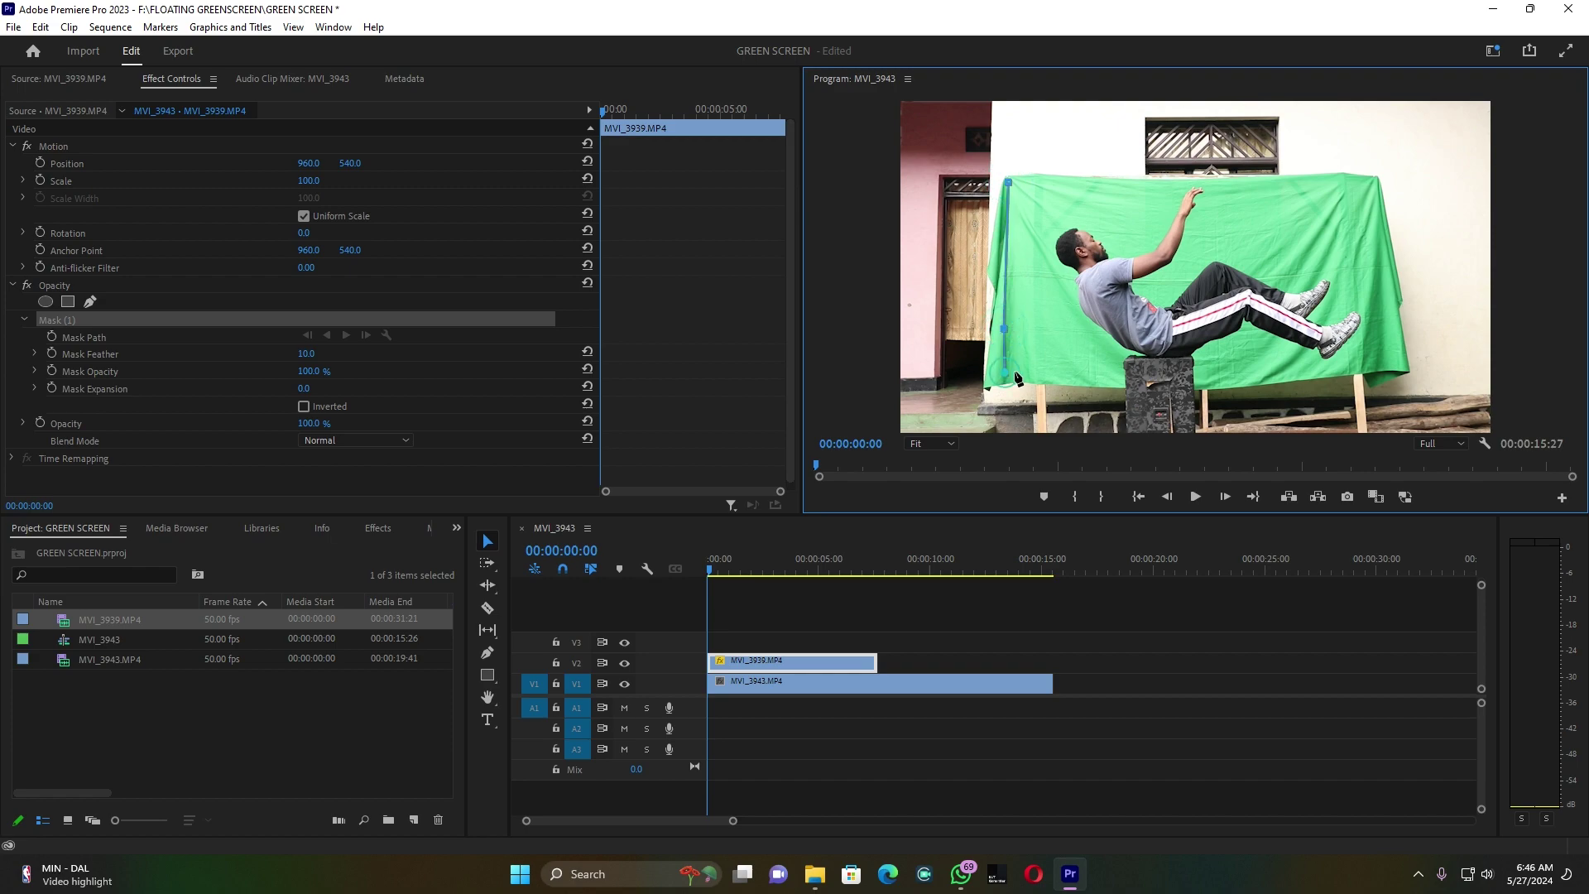
click(1056, 374)
click(1119, 377)
At 200% zoom, extend the mask up the box's left side and around its top-left corner
click(931, 444)
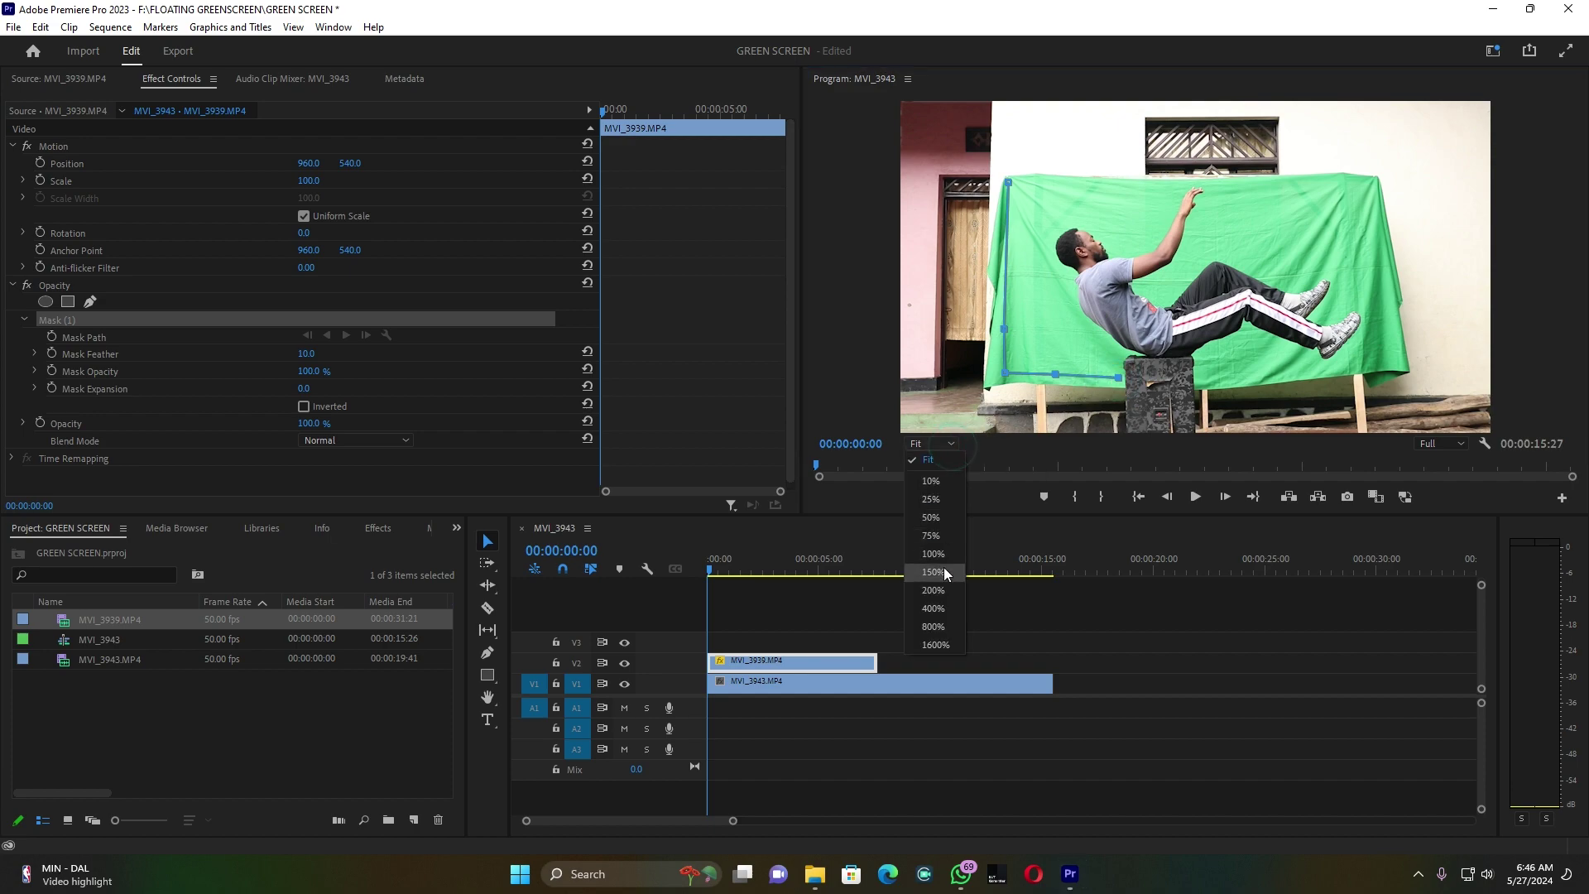
click(934, 590)
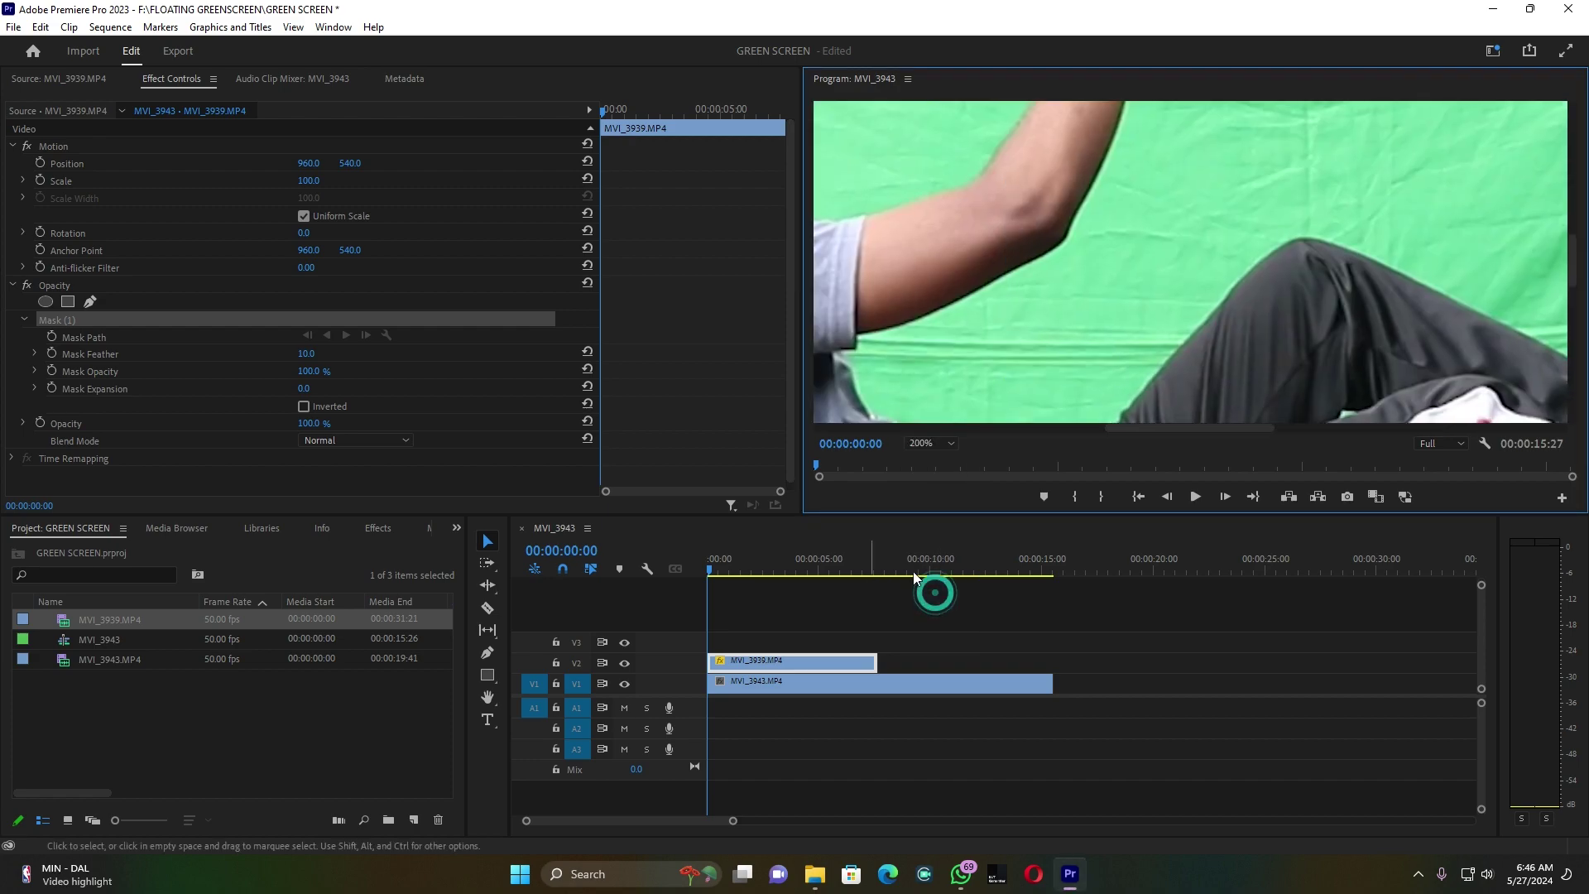
drag(1573, 253, 1576, 343)
drag(1230, 427, 1193, 427)
click(969, 275)
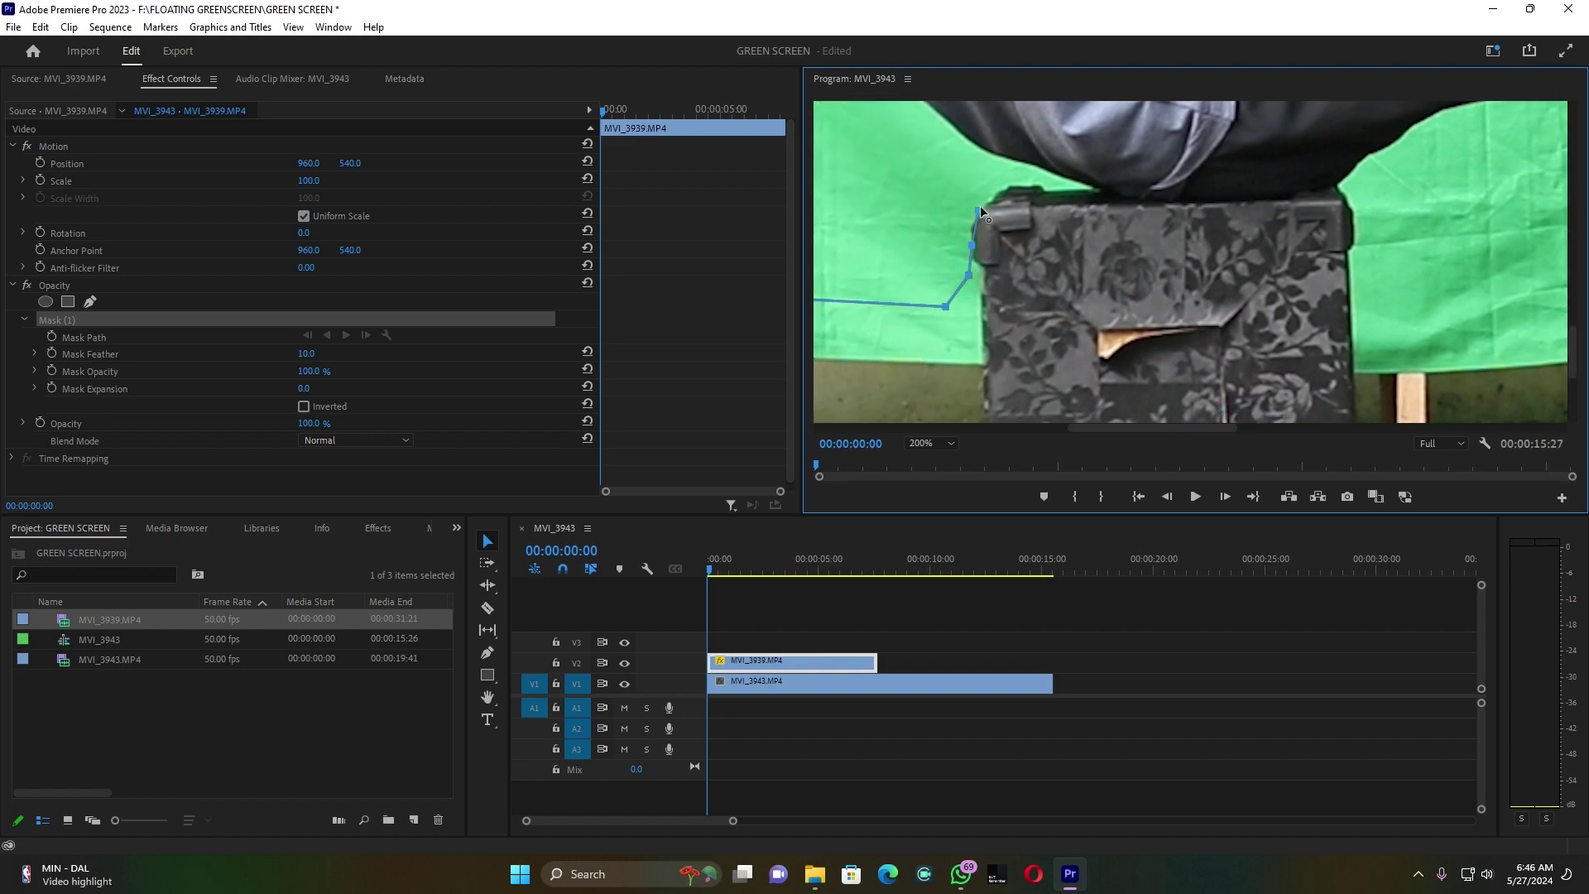
drag(978, 210, 987, 200)
click(1003, 187)
click(1016, 186)
Trace the mask along the top of the box and down its right edge
click(1038, 183)
click(1062, 181)
click(1105, 191)
click(1150, 200)
click(1215, 199)
click(1314, 190)
click(1342, 182)
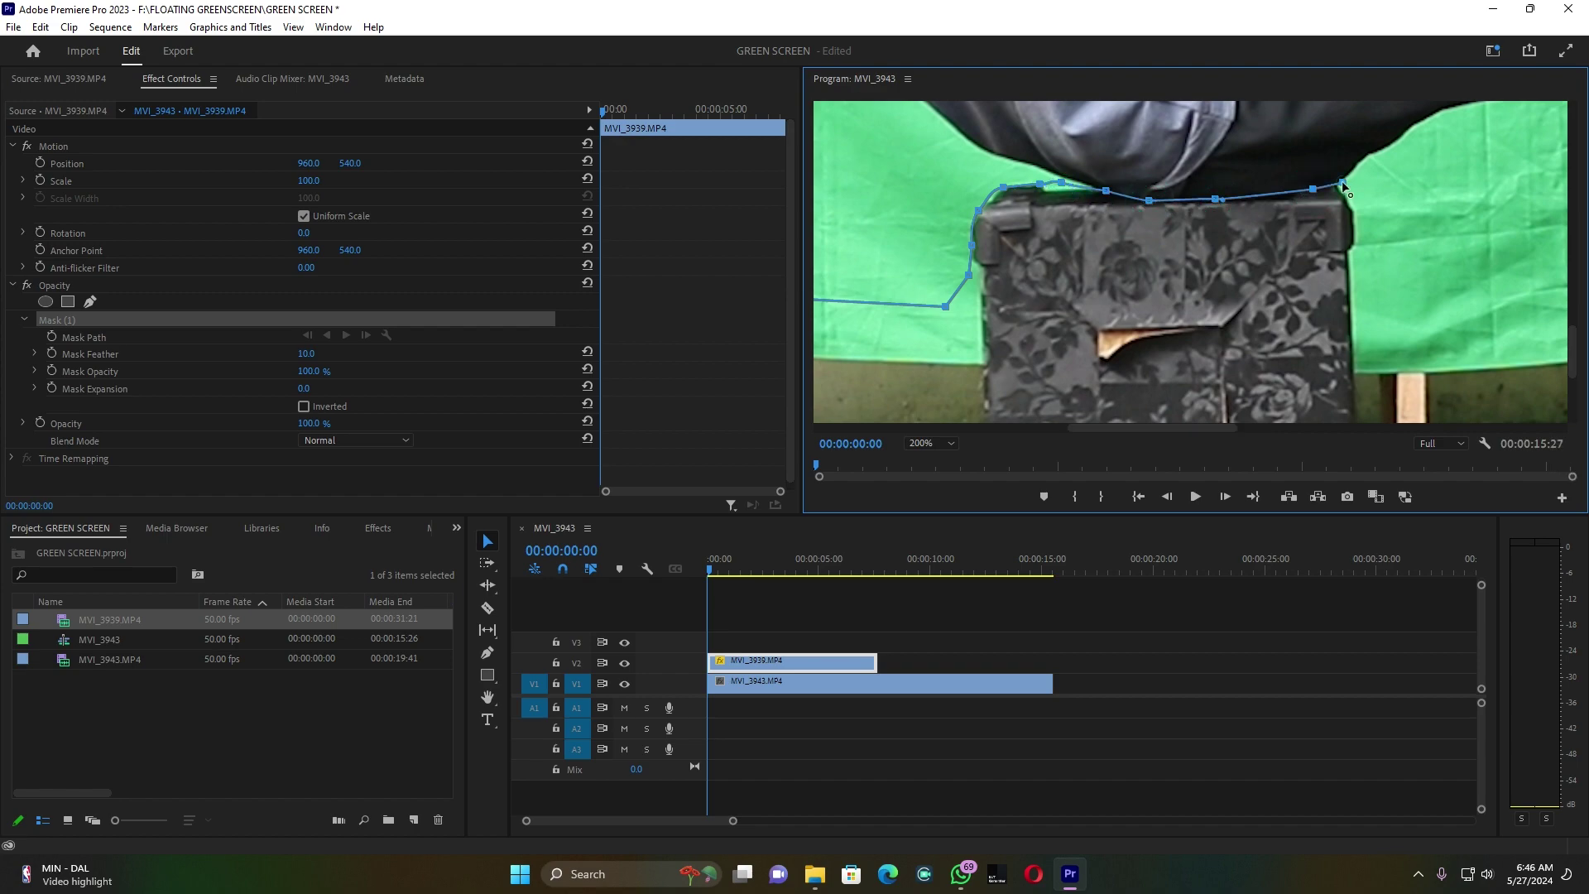
click(1358, 182)
click(1388, 199)
click(1433, 315)
click(1455, 343)
Back at Fit, finish the bottom, right edge and top, then close the mask path
click(928, 443)
click(935, 460)
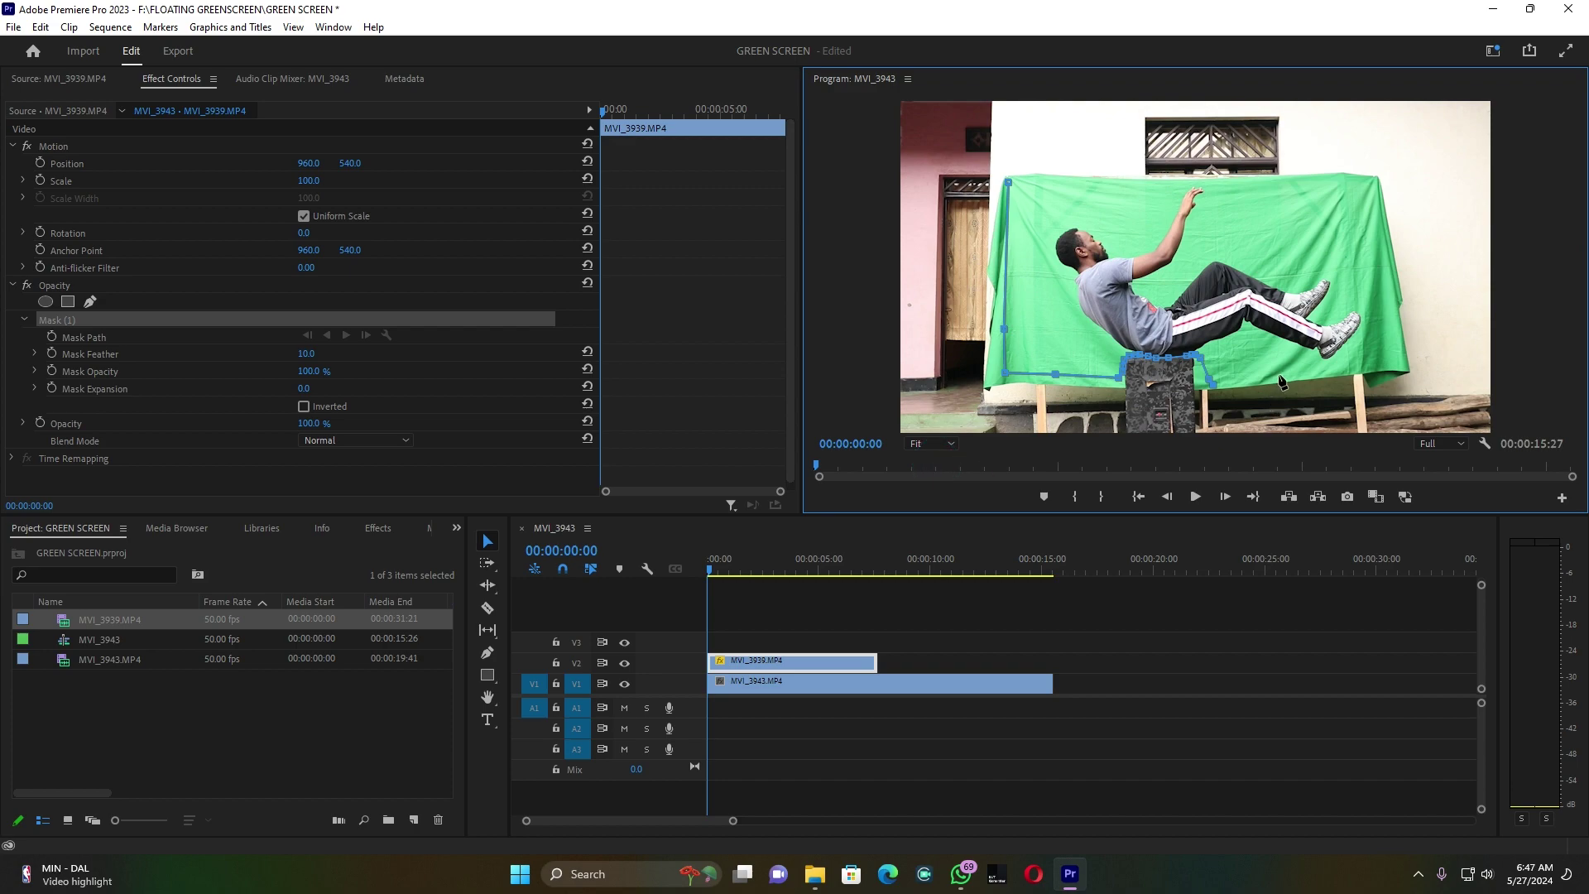
click(1282, 380)
click(1345, 369)
click(1401, 361)
click(1374, 183)
click(1342, 177)
click(1230, 180)
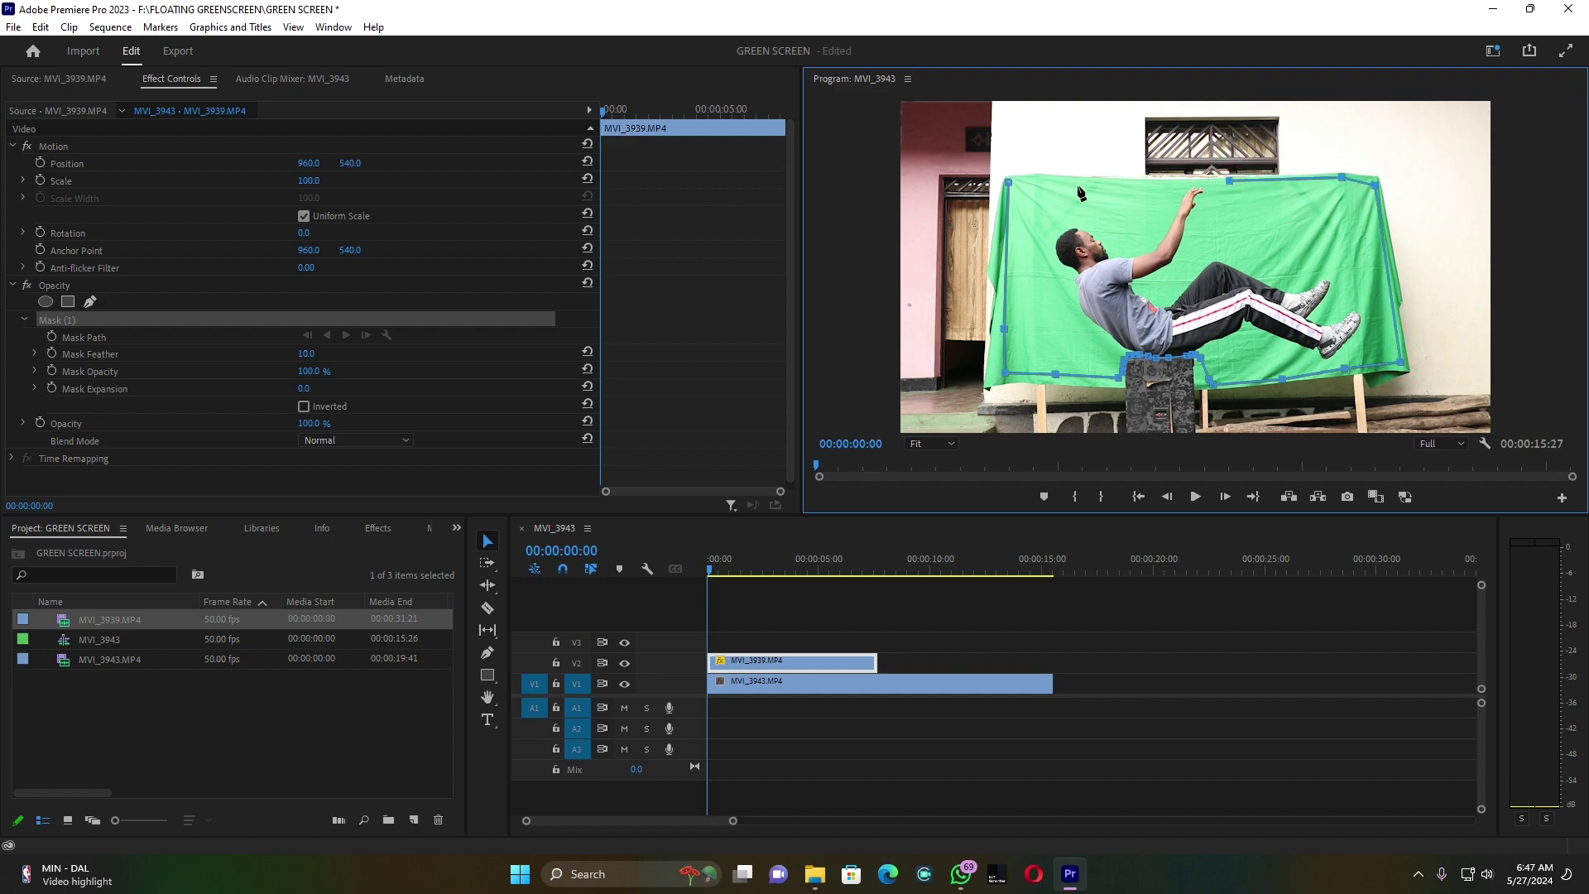
click(1097, 183)
click(1076, 180)
click(1008, 184)
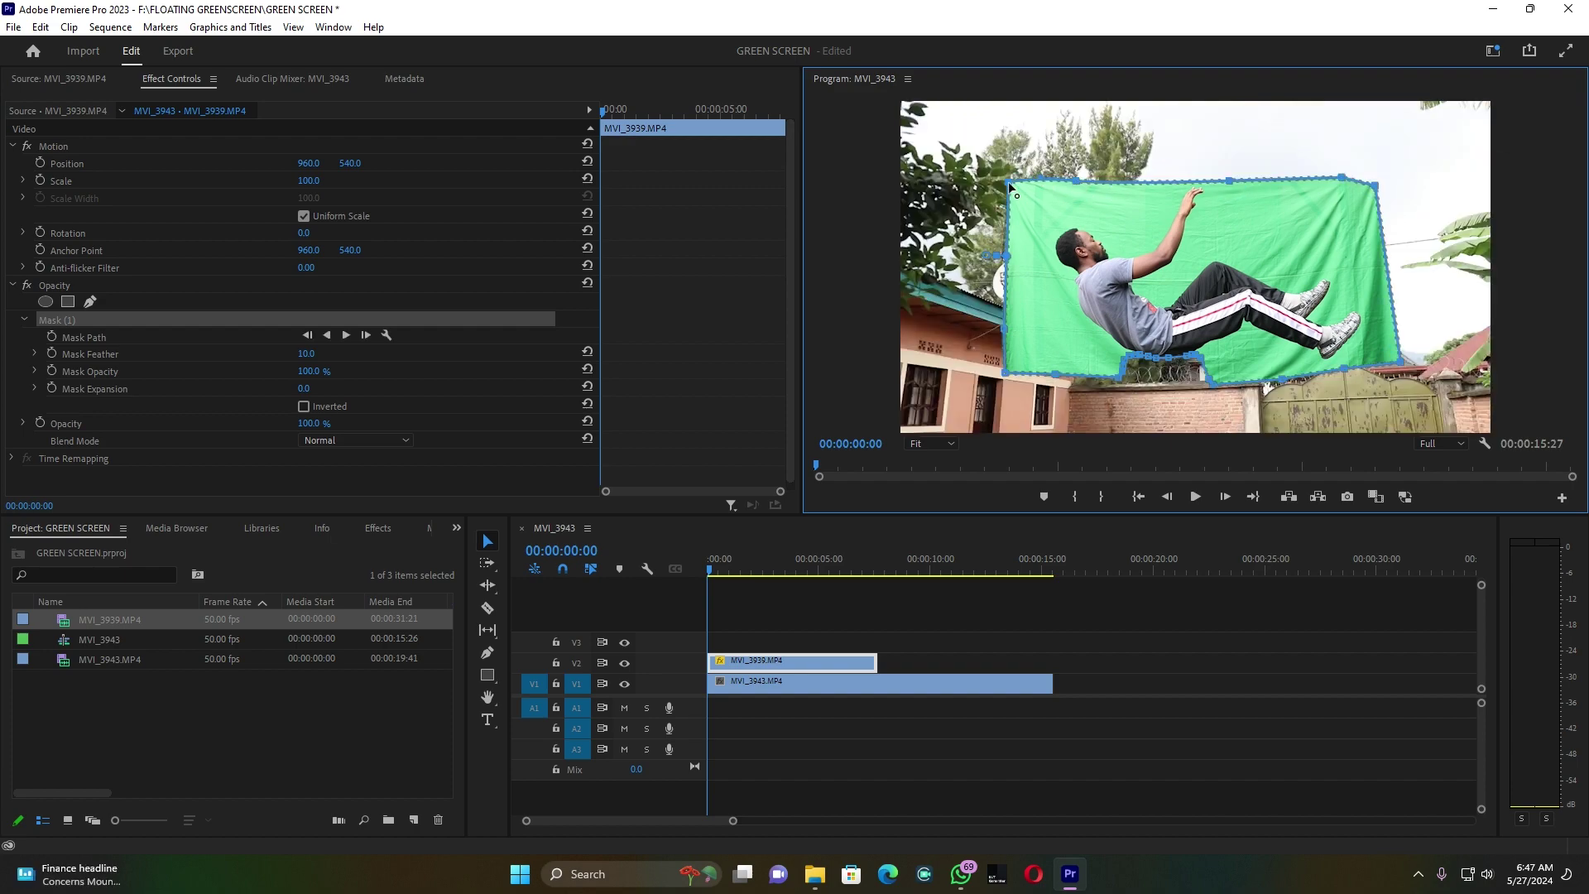
click(784, 666)
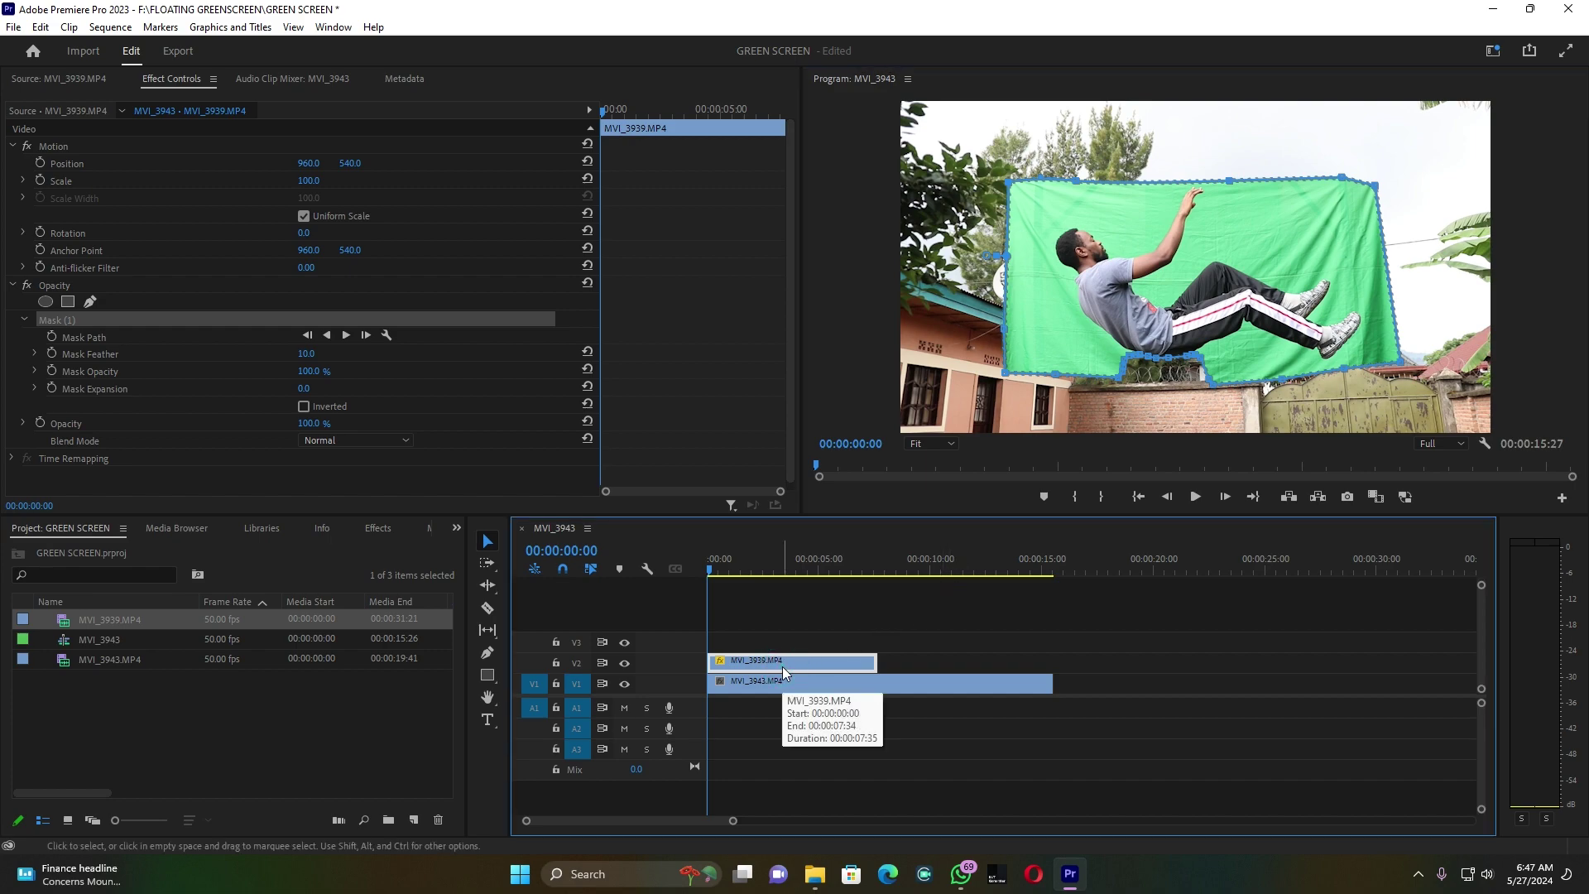
Search Effects for 'ULTRA' and drop Keying > Ultra Key onto MVI_3939 on V2
click(375, 529)
click(69, 551)
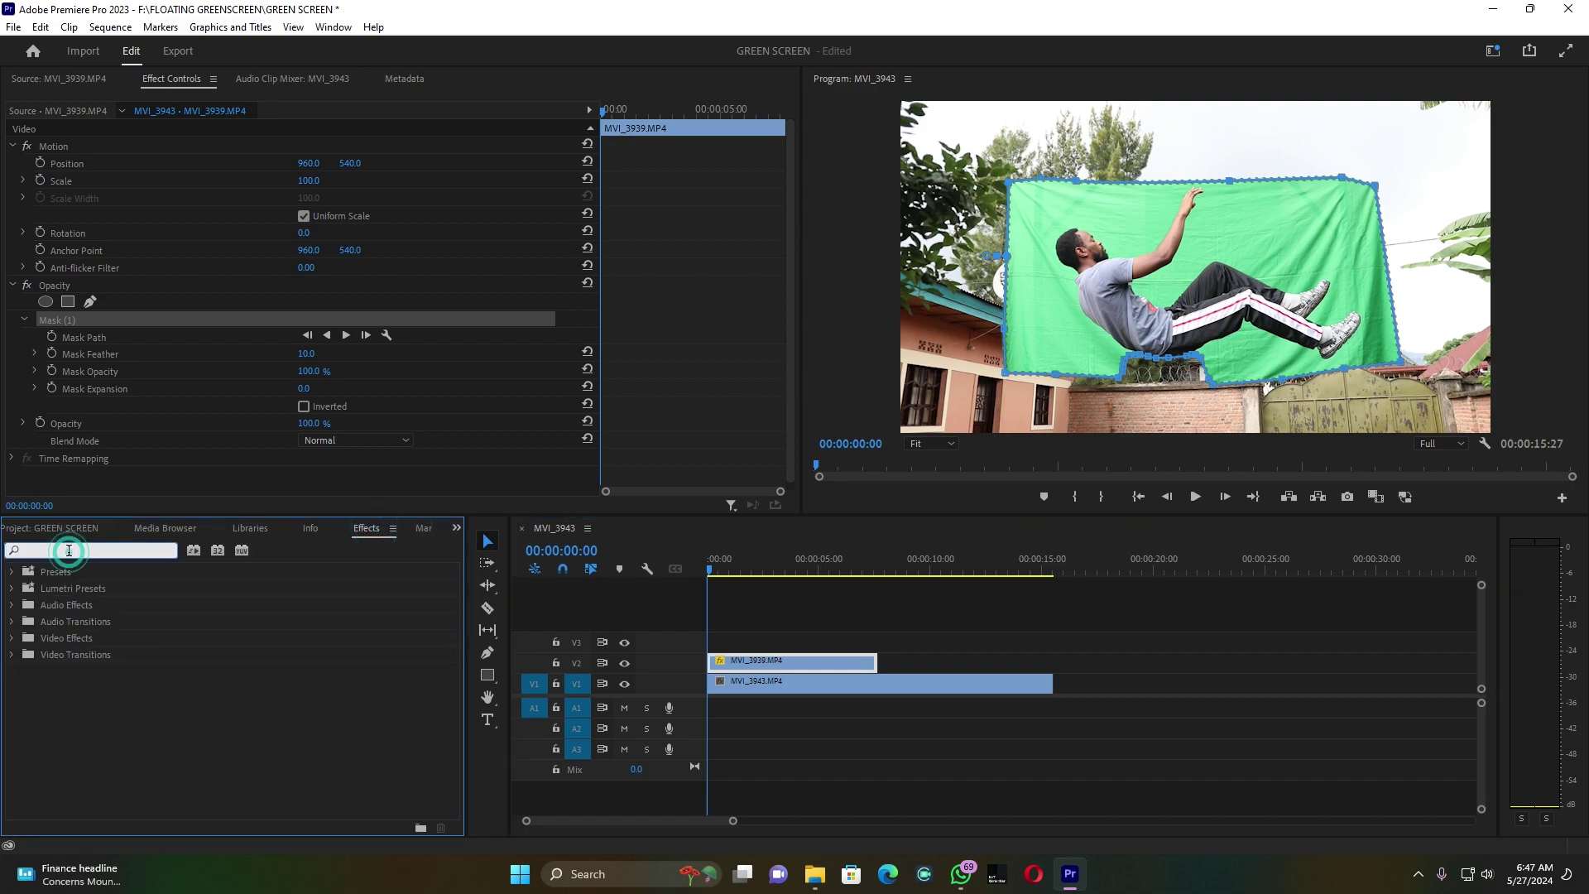
text(ULTRA)
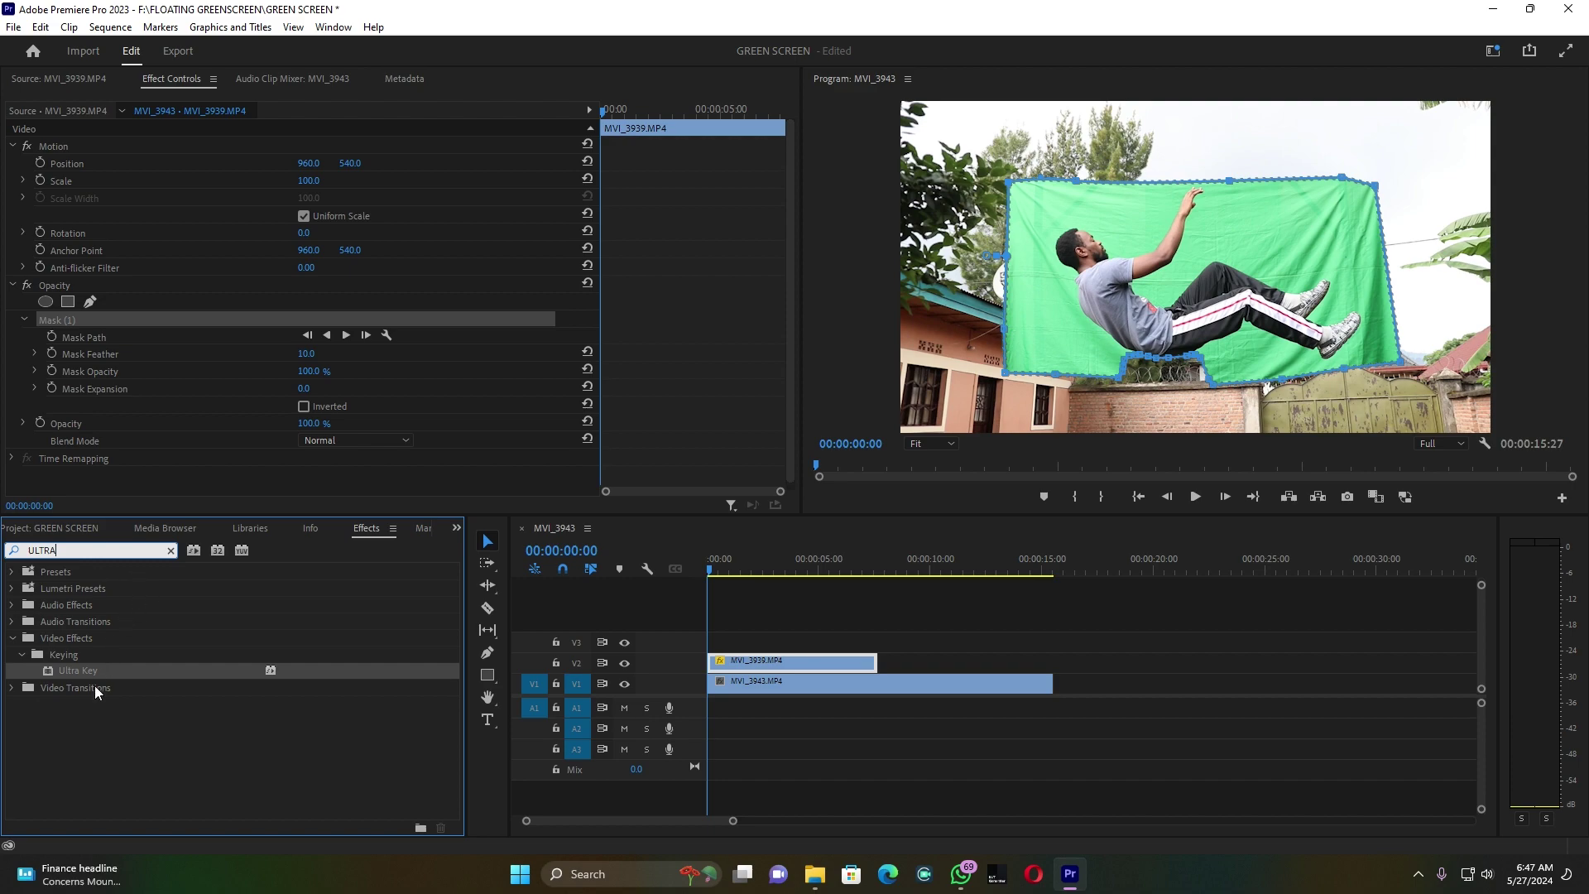
drag(63, 675, 732, 667)
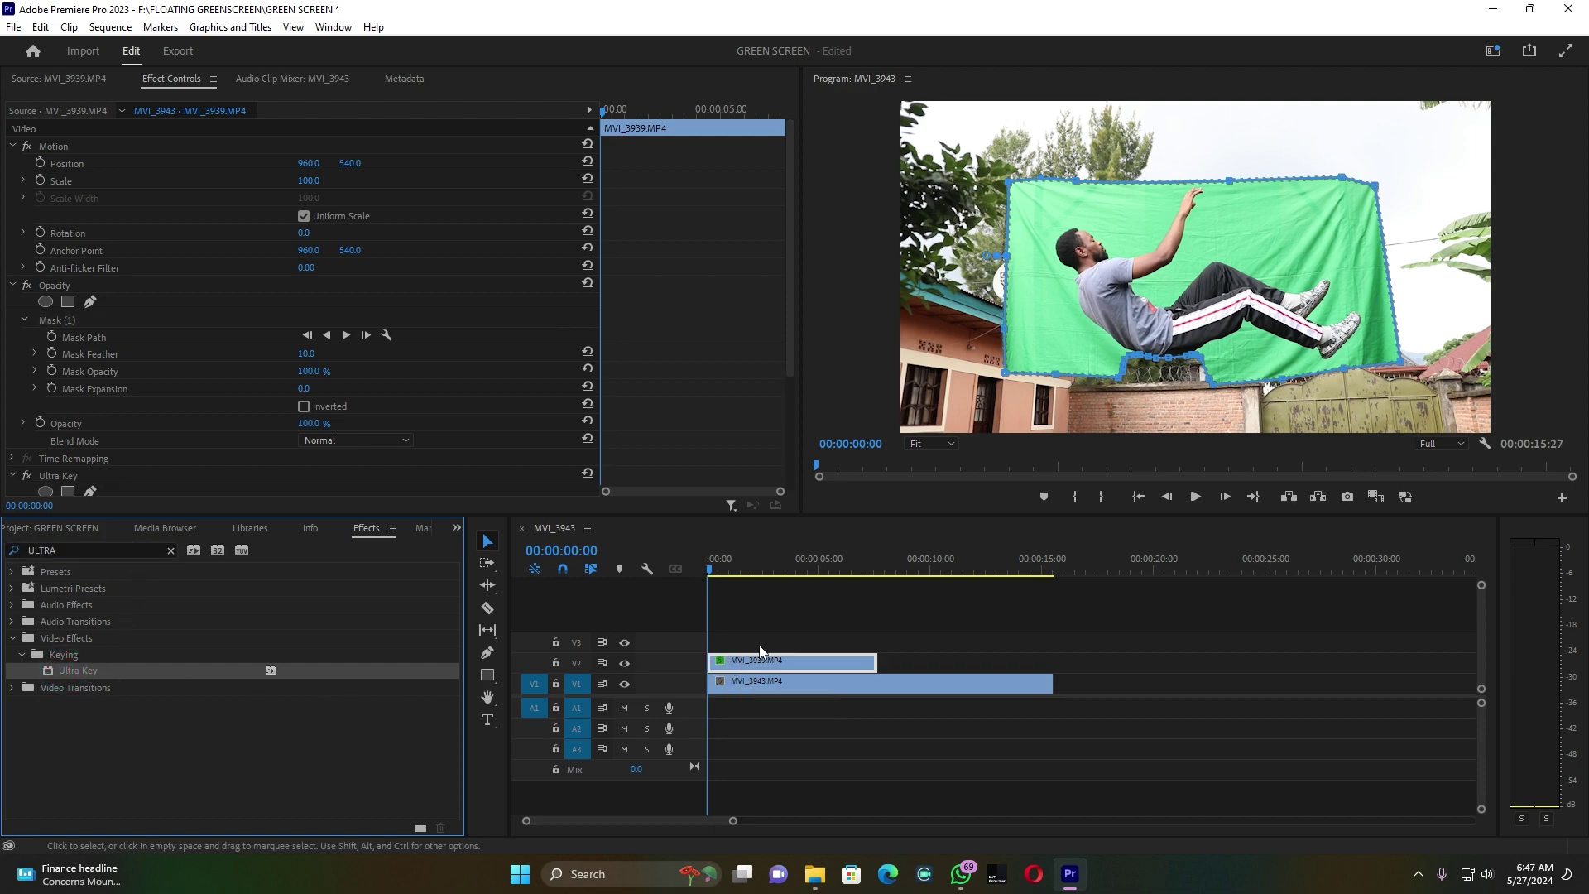
click(803, 689)
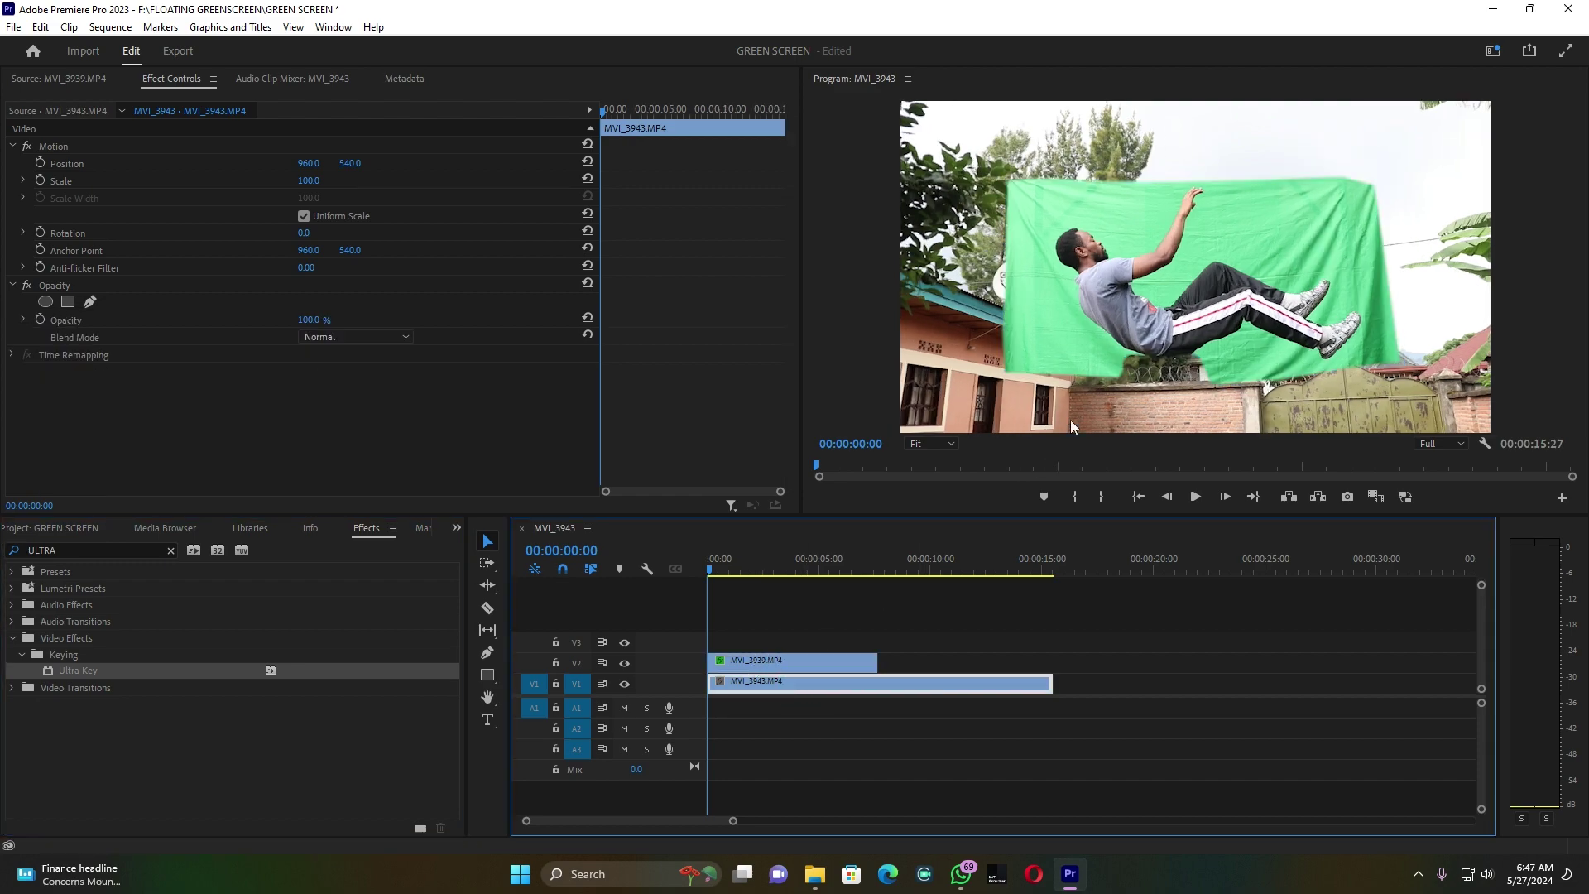
Lower MVI_3939's Mask Feather from 10.0 to 0, with the Program monitor back at Fit
click(950, 446)
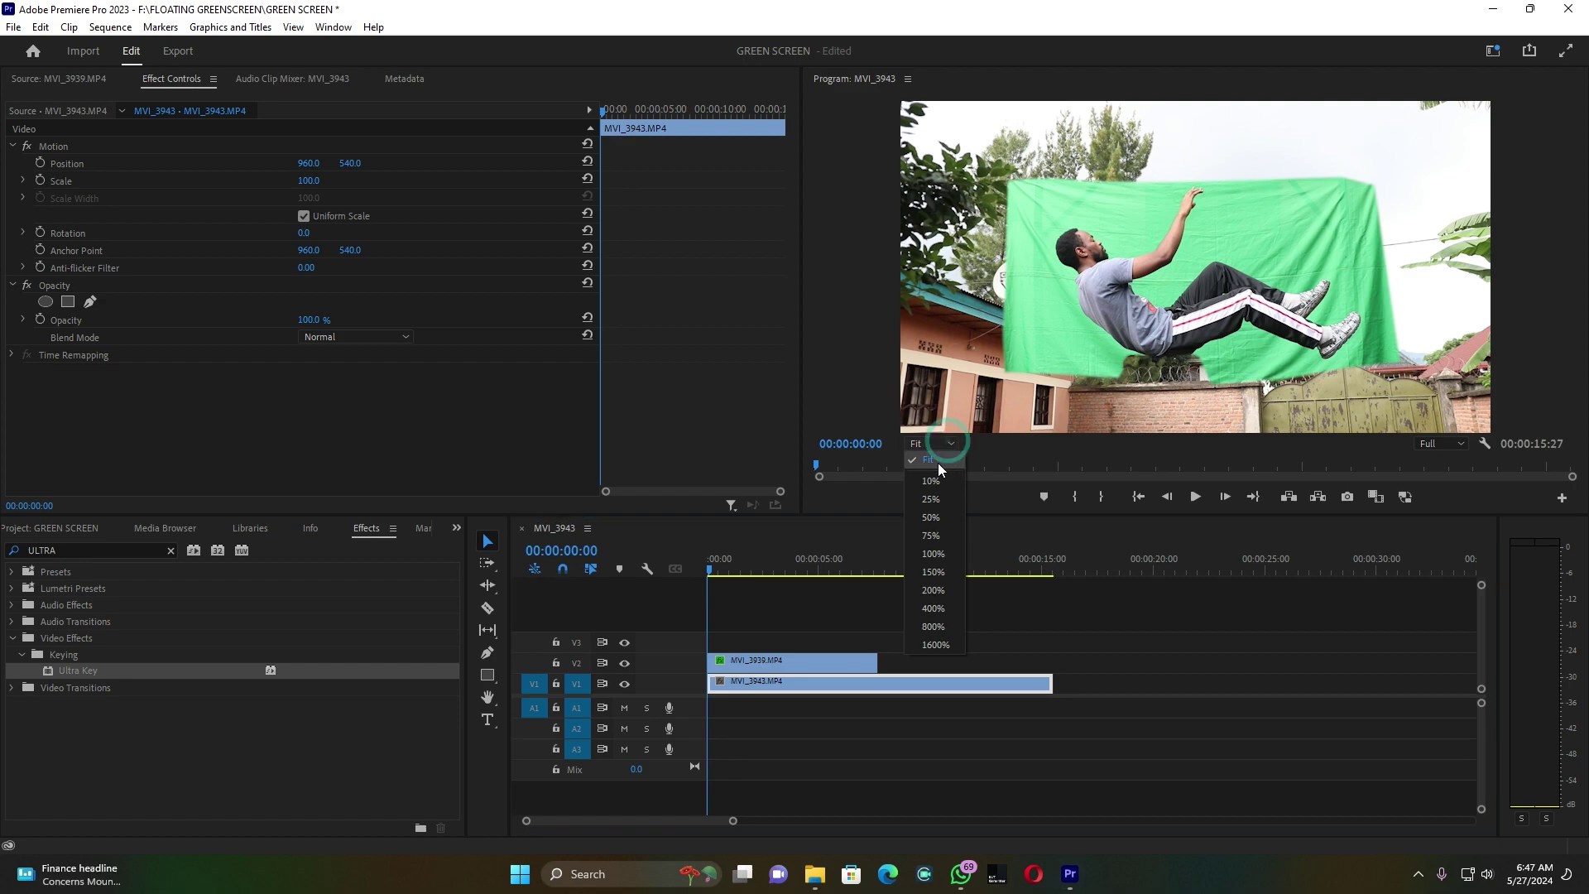
click(933, 572)
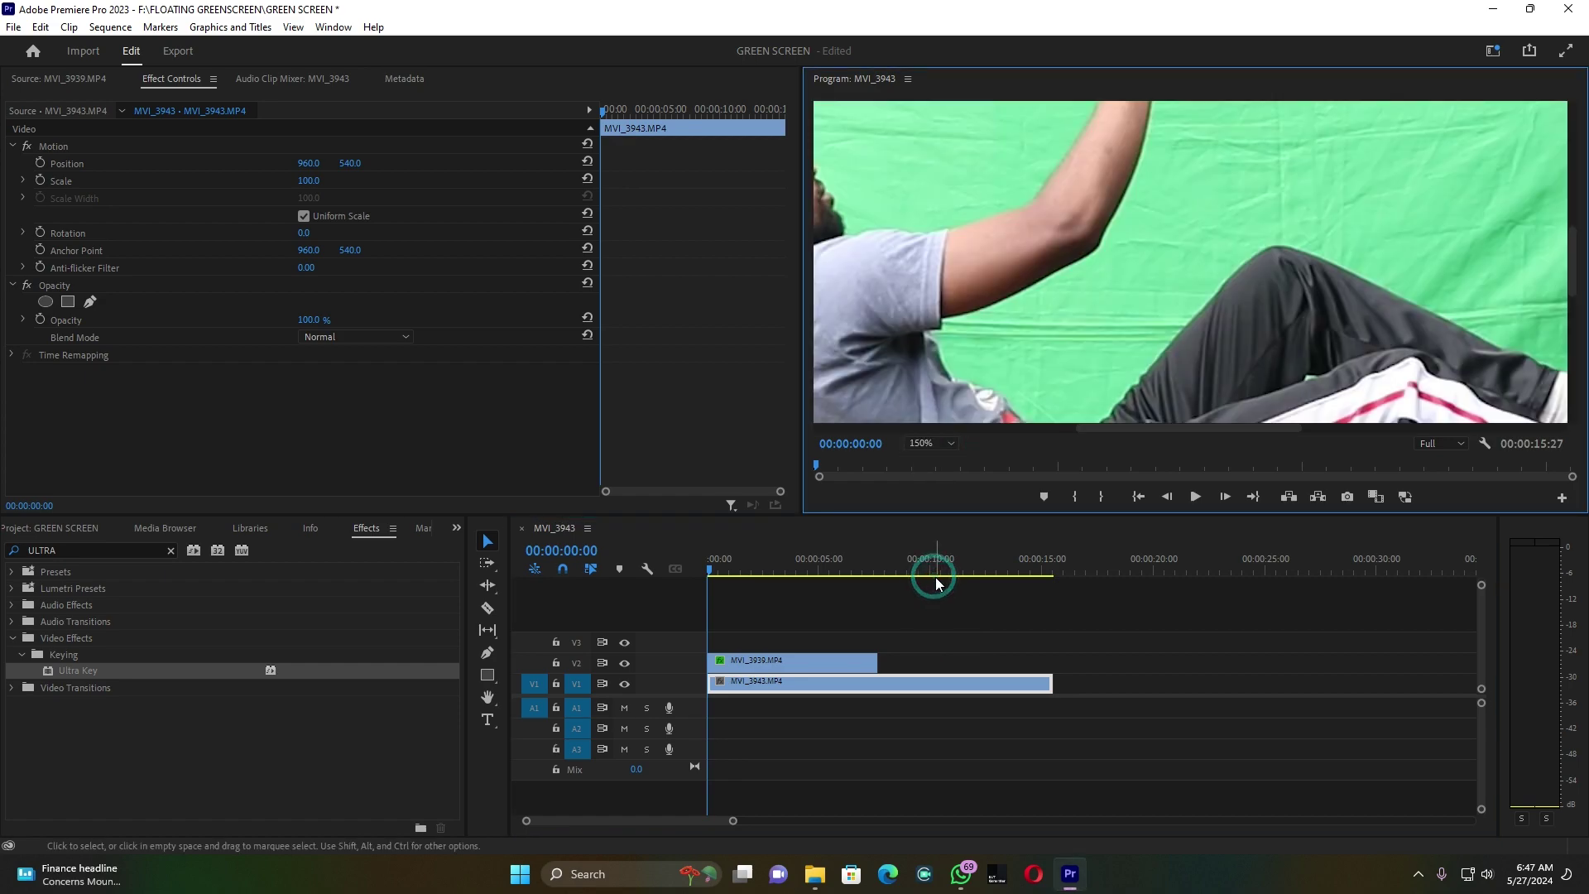
scroll(1574, 281, up, 5)
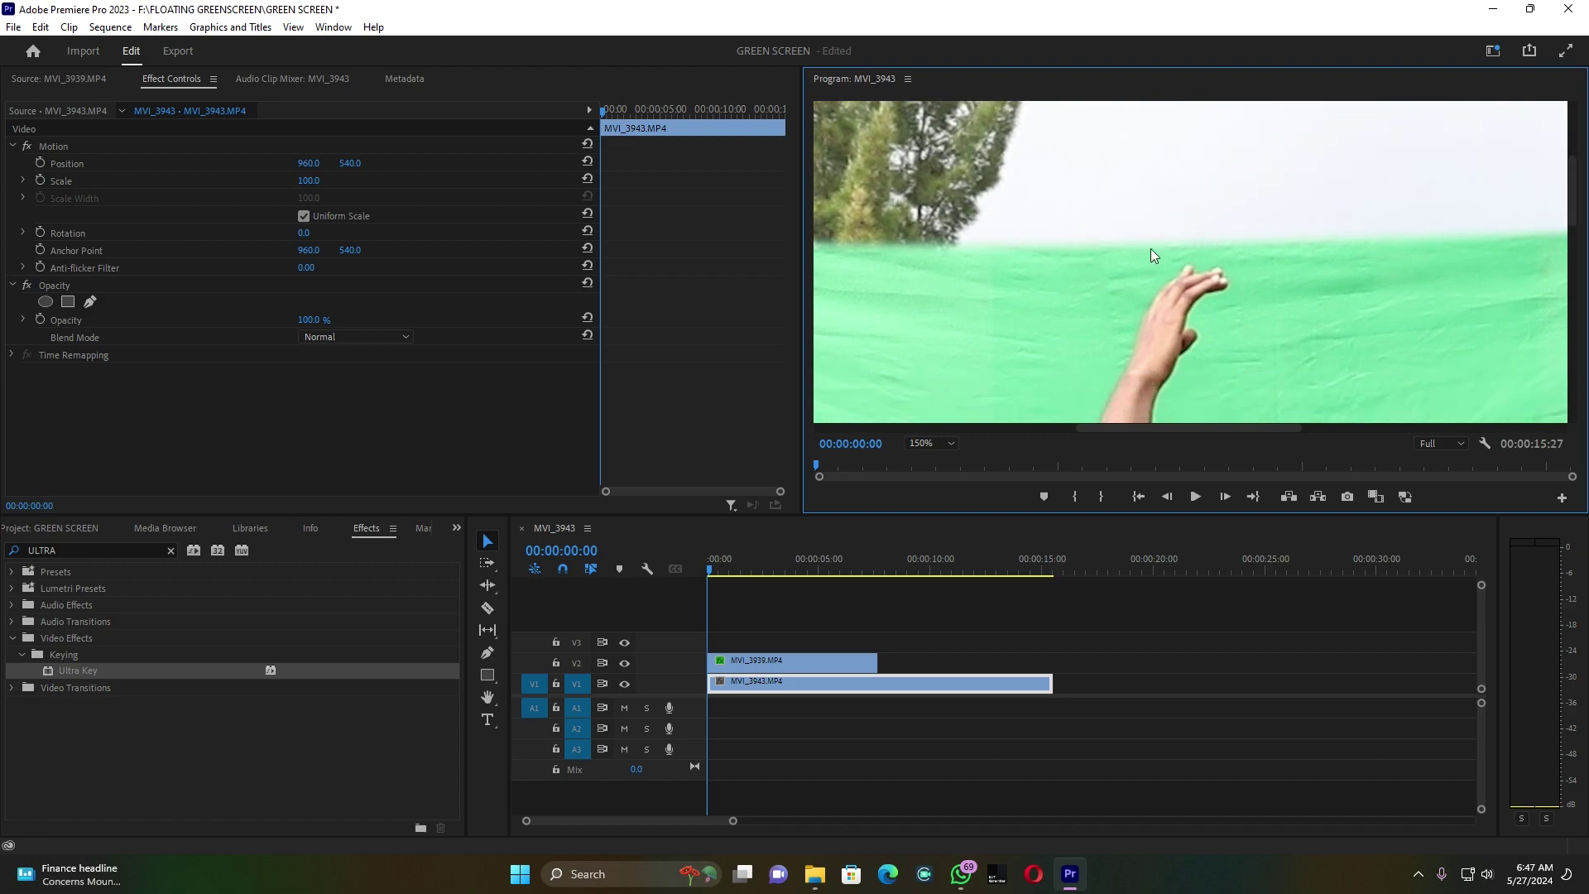
click(794, 659)
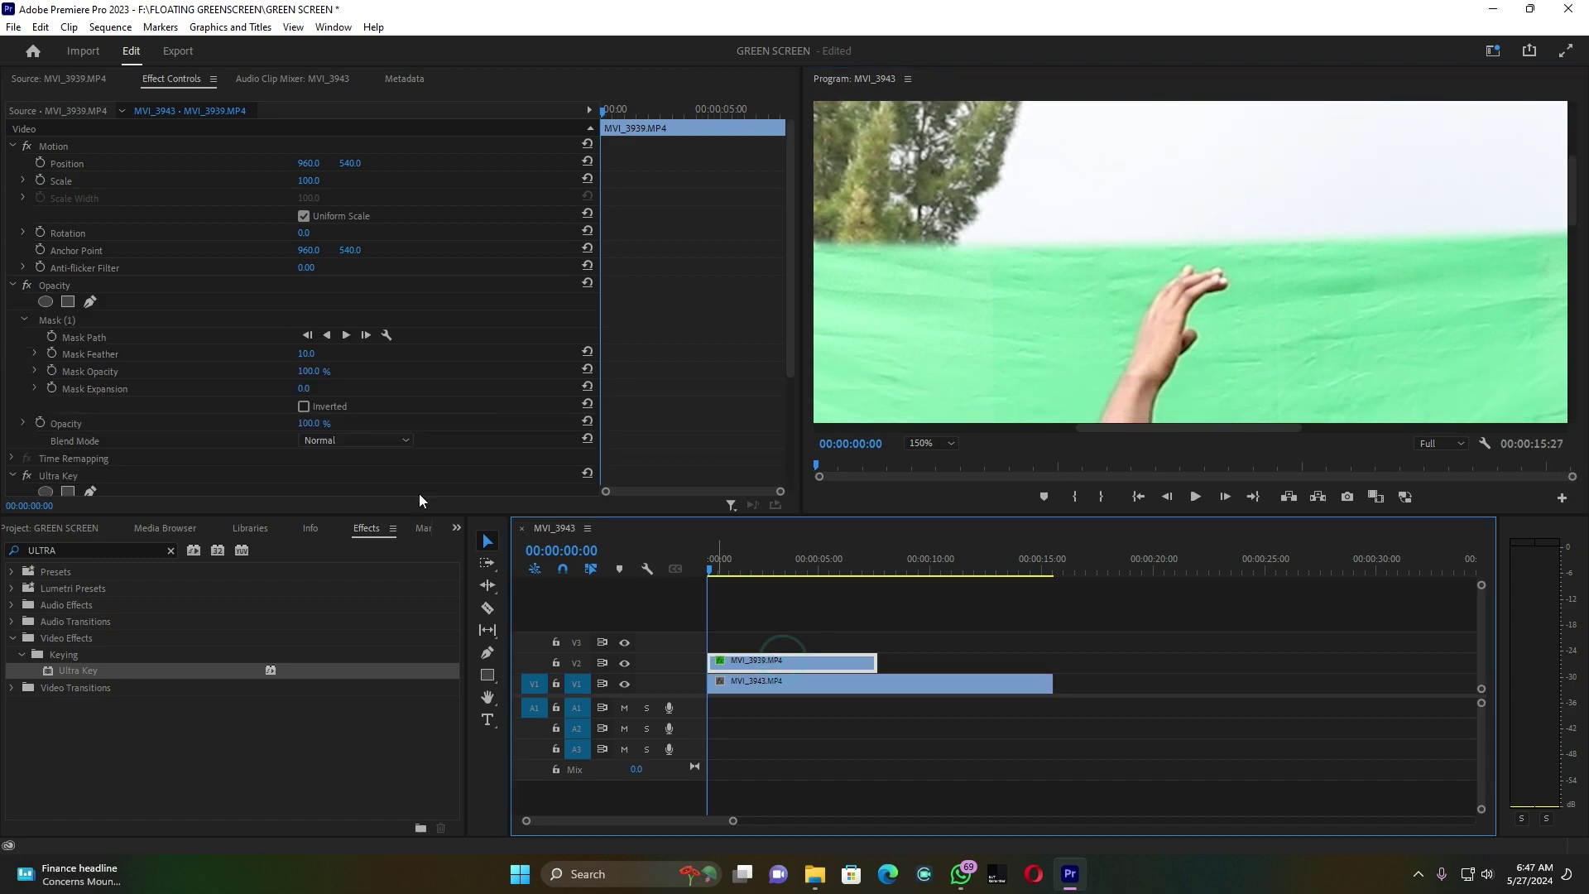
click(307, 354)
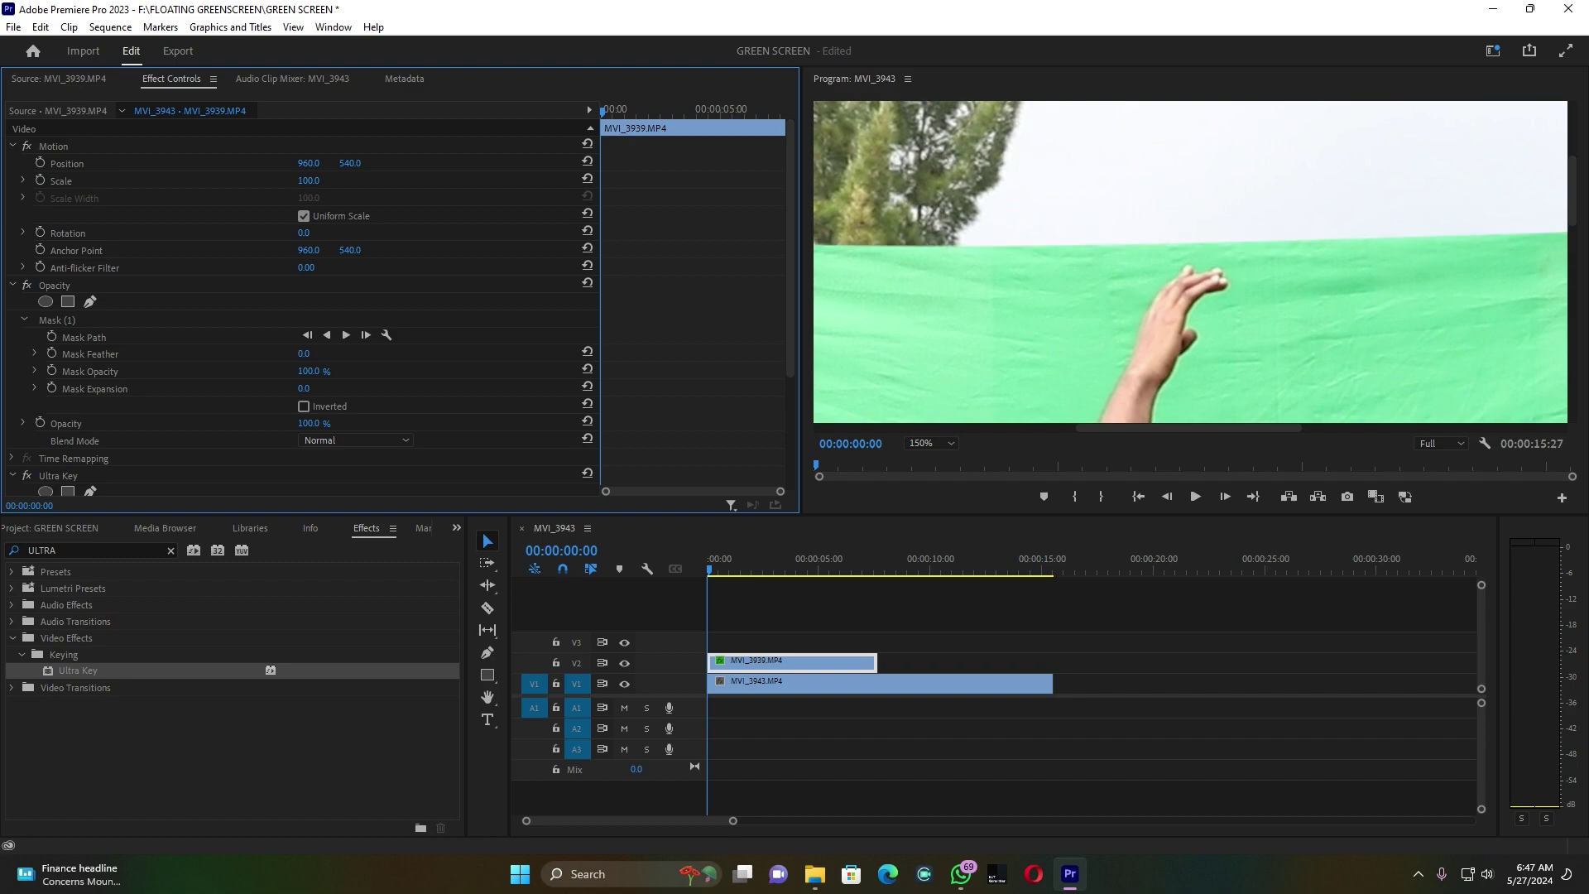
click(307, 353)
click(927, 444)
click(920, 462)
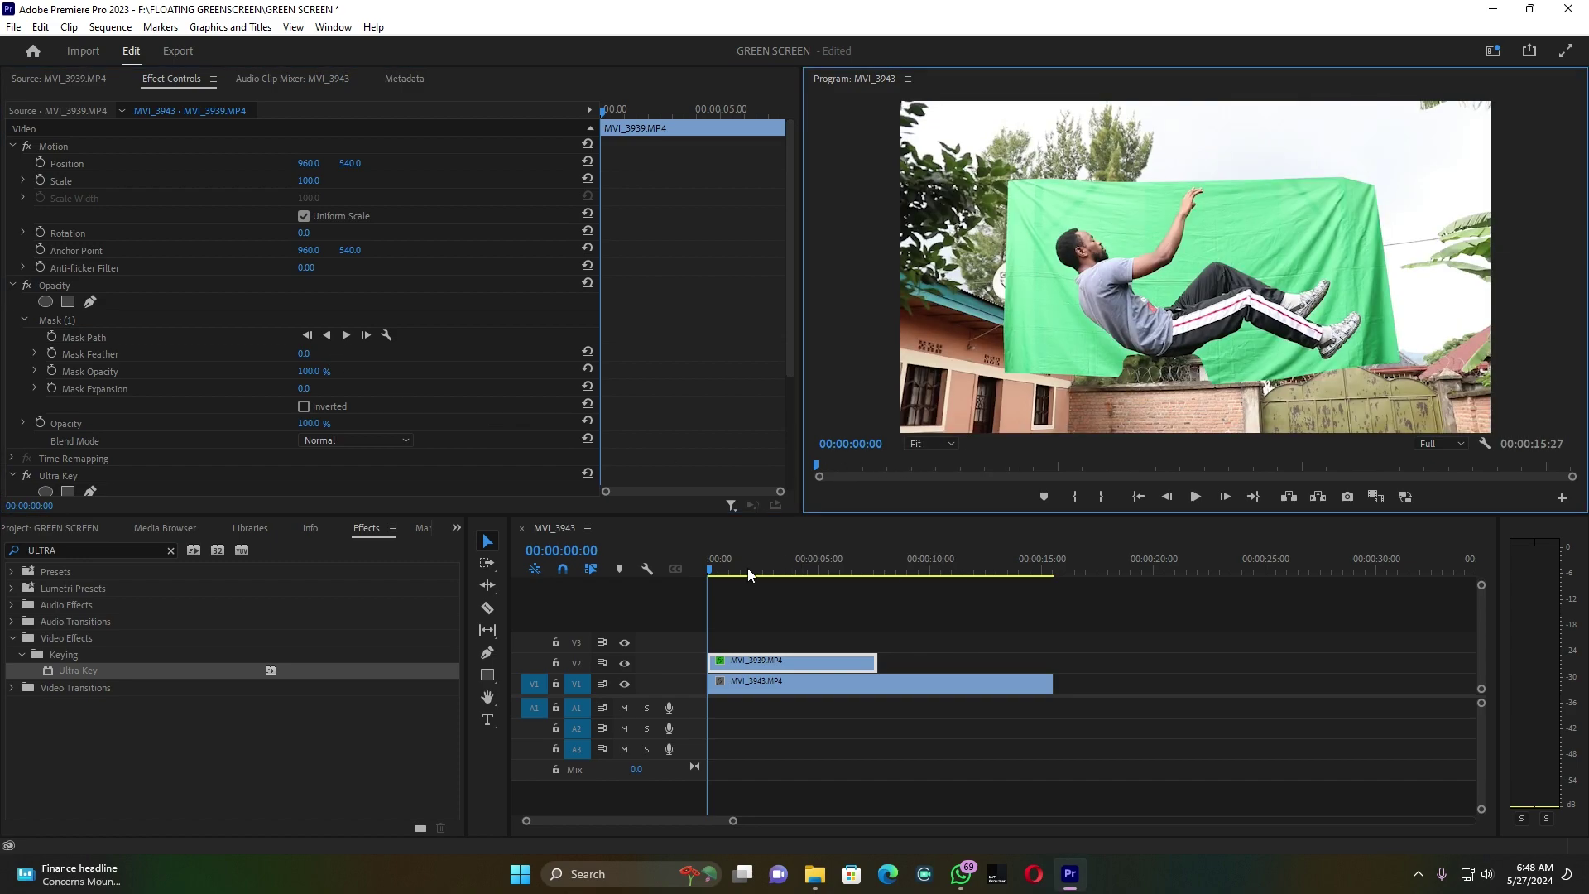
scroll(267, 404, down, 5)
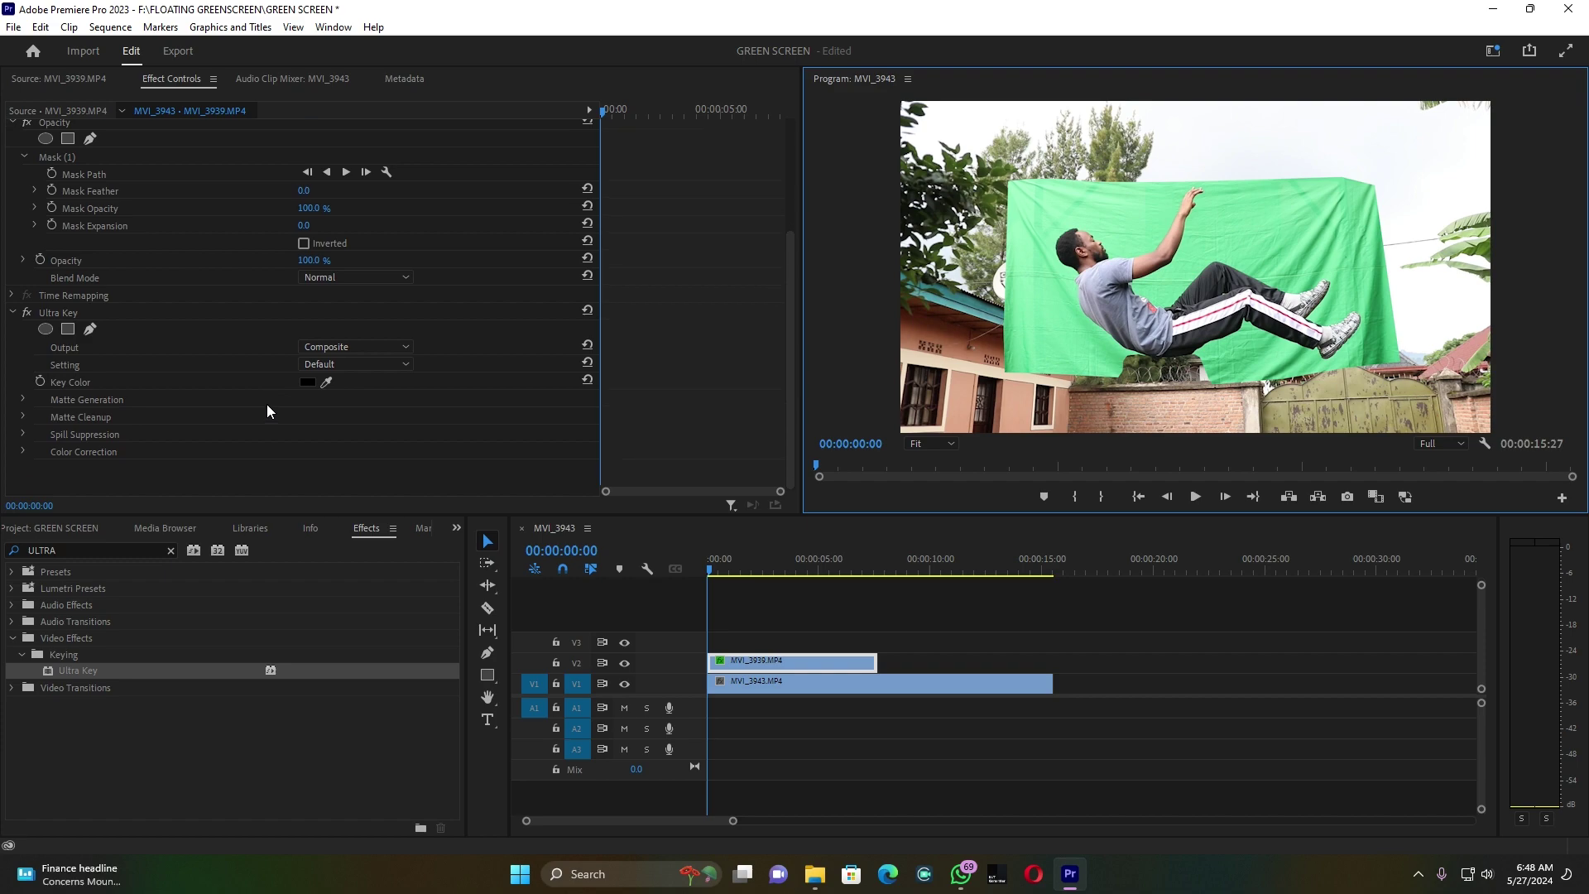
Sample the green screen with Ultra Key's Key Color eyedropper and set Output to Alpha Channel
click(53, 307)
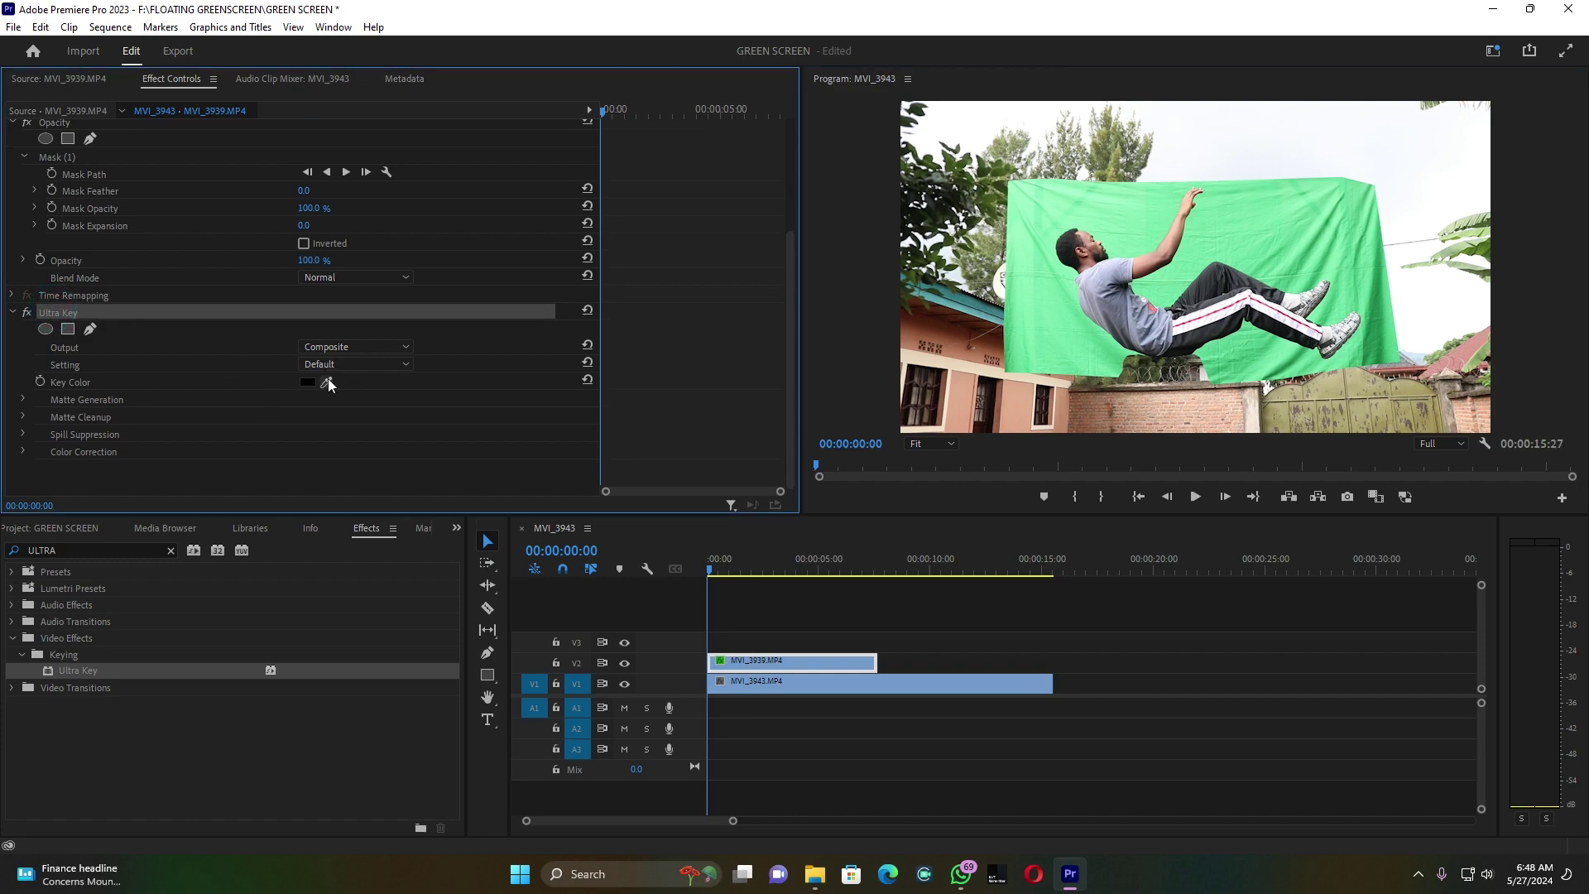
drag(328, 375, 1060, 346)
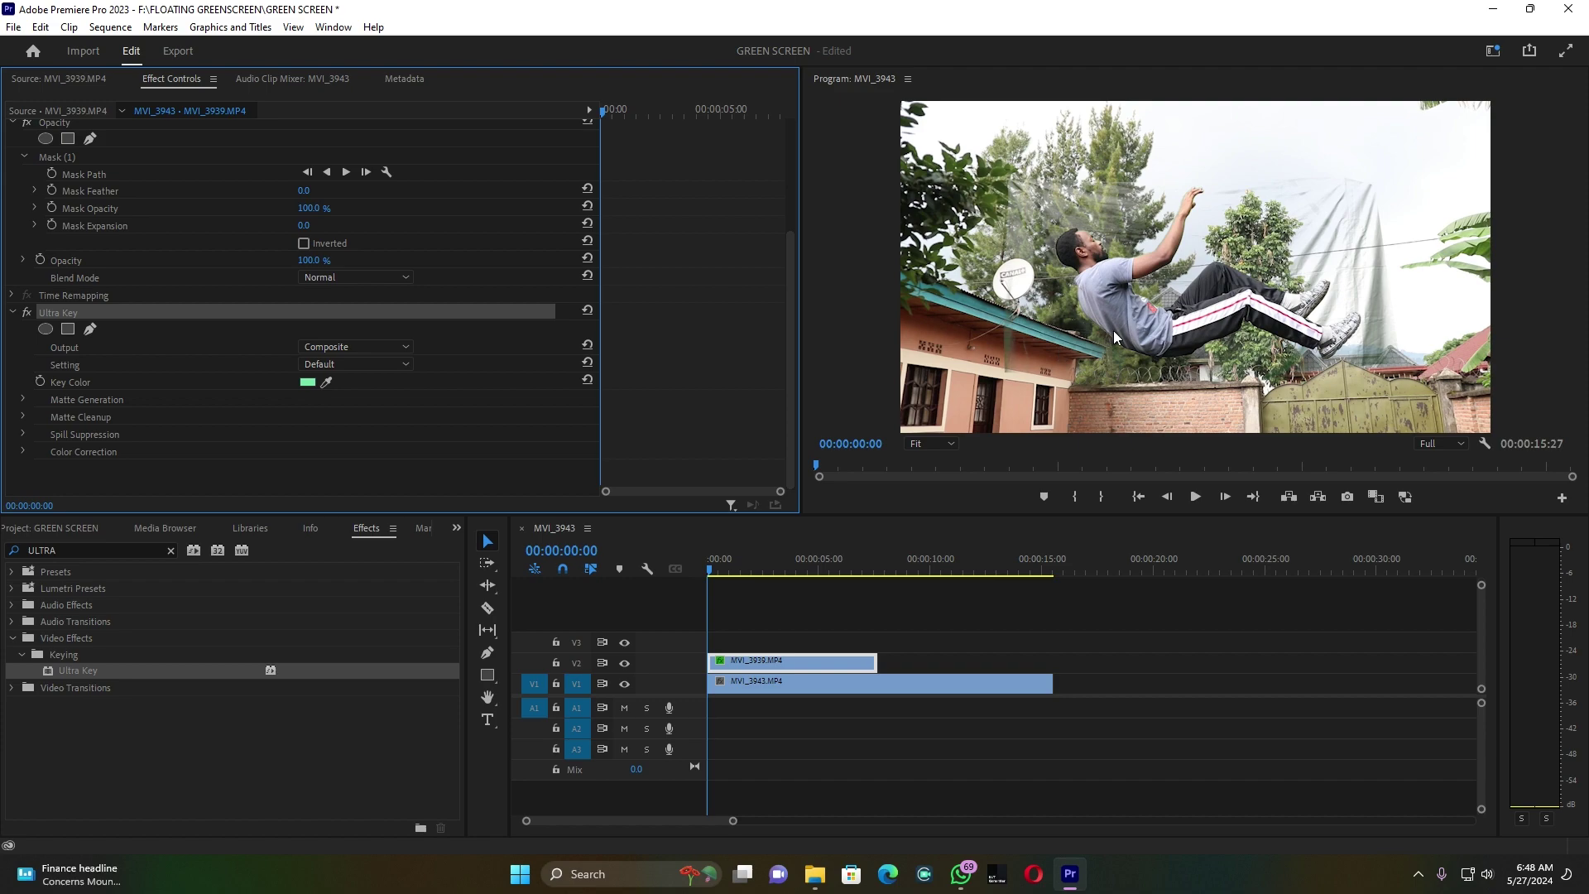
click(345, 346)
click(353, 375)
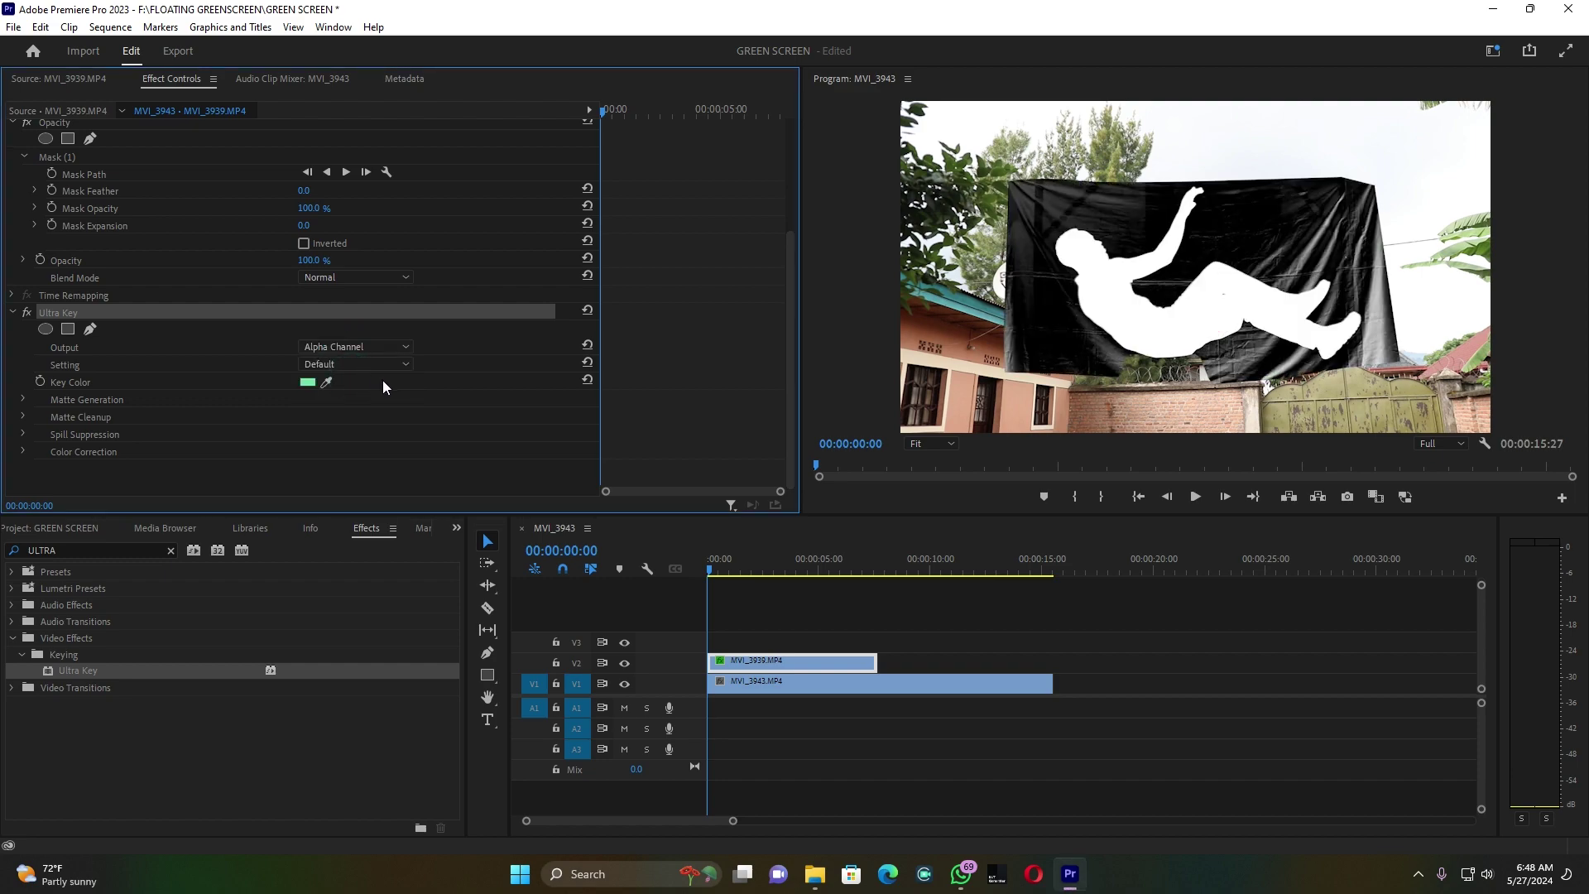
In Matte Generation, scrub Transparency 30, Highlight 0, Shadow 0, Tolerance 100, Pedestal 100
click(22, 399)
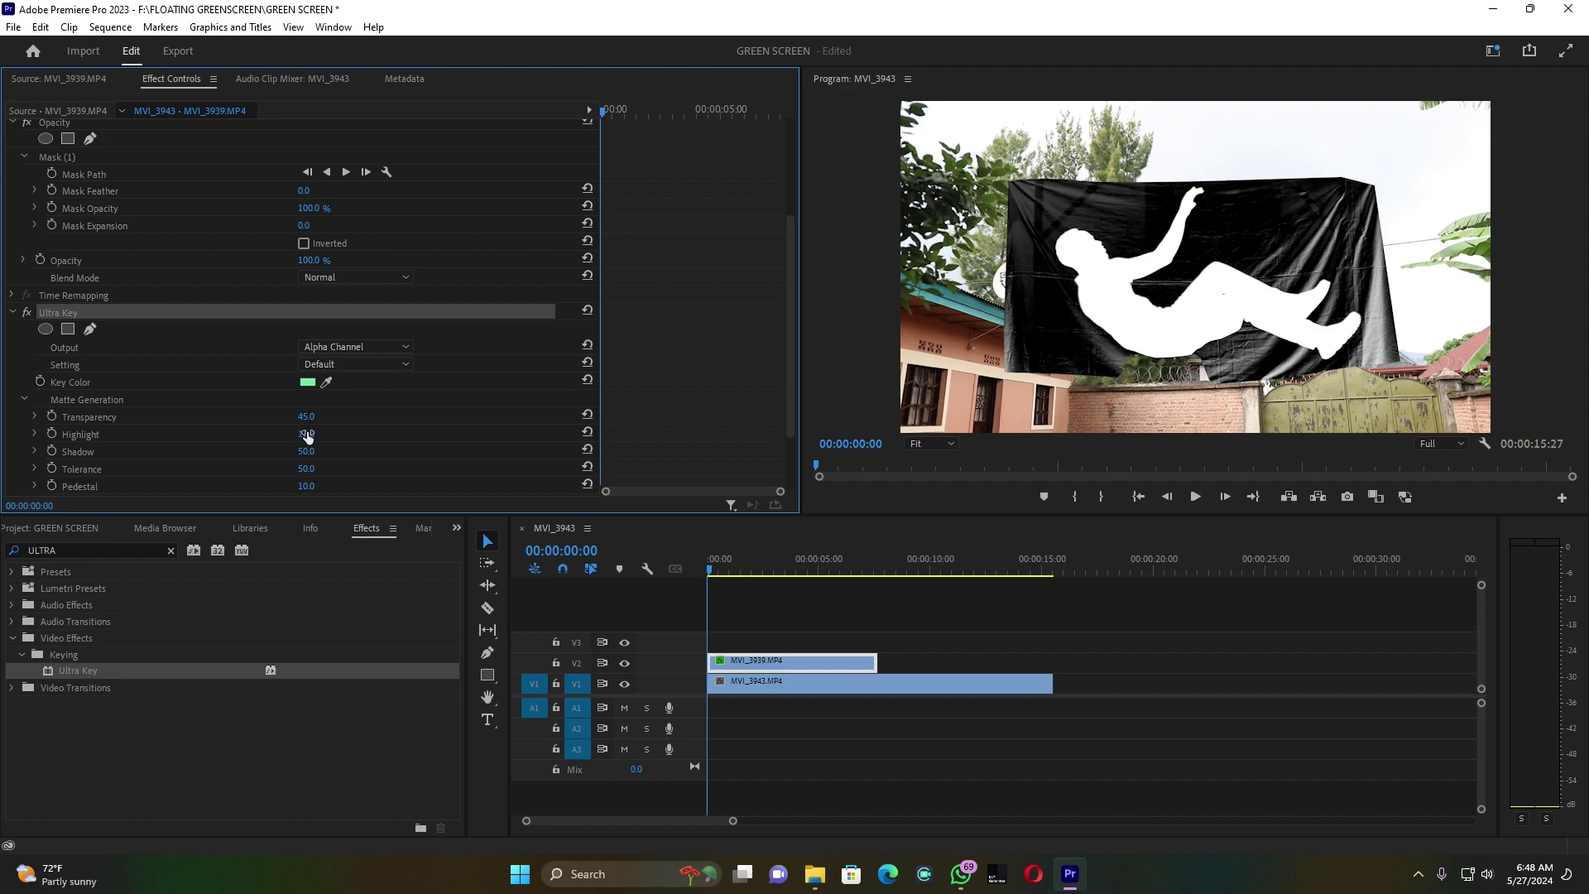
mouse_move(306, 434)
mouse_down()
mouse_move(340, 434)
mouse_move(298, 434)
mouse_up()
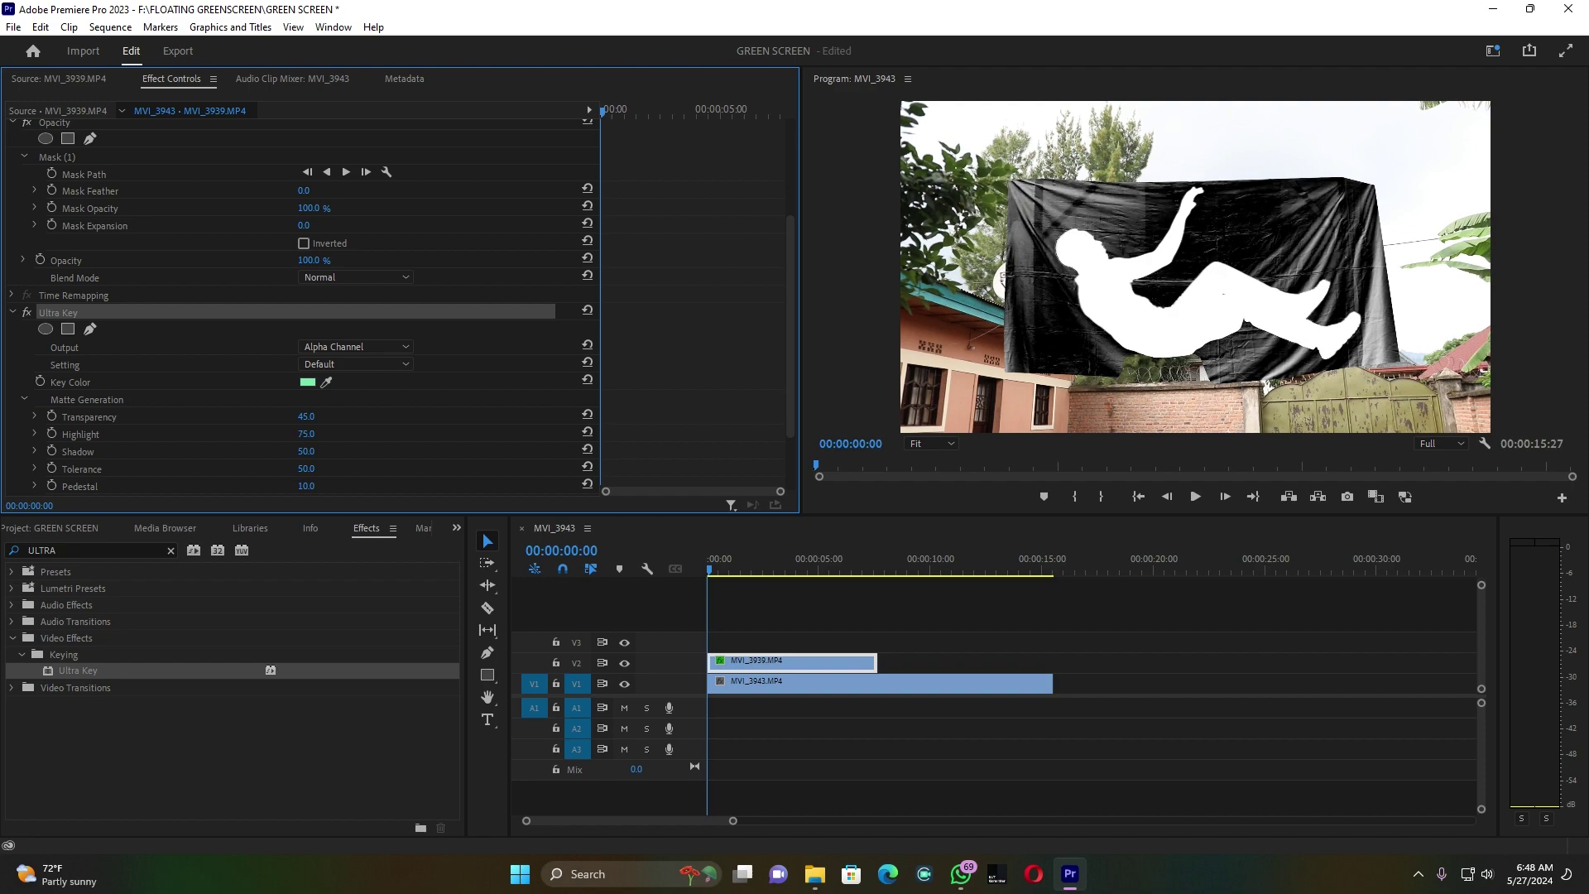
drag(305, 453, 277, 451)
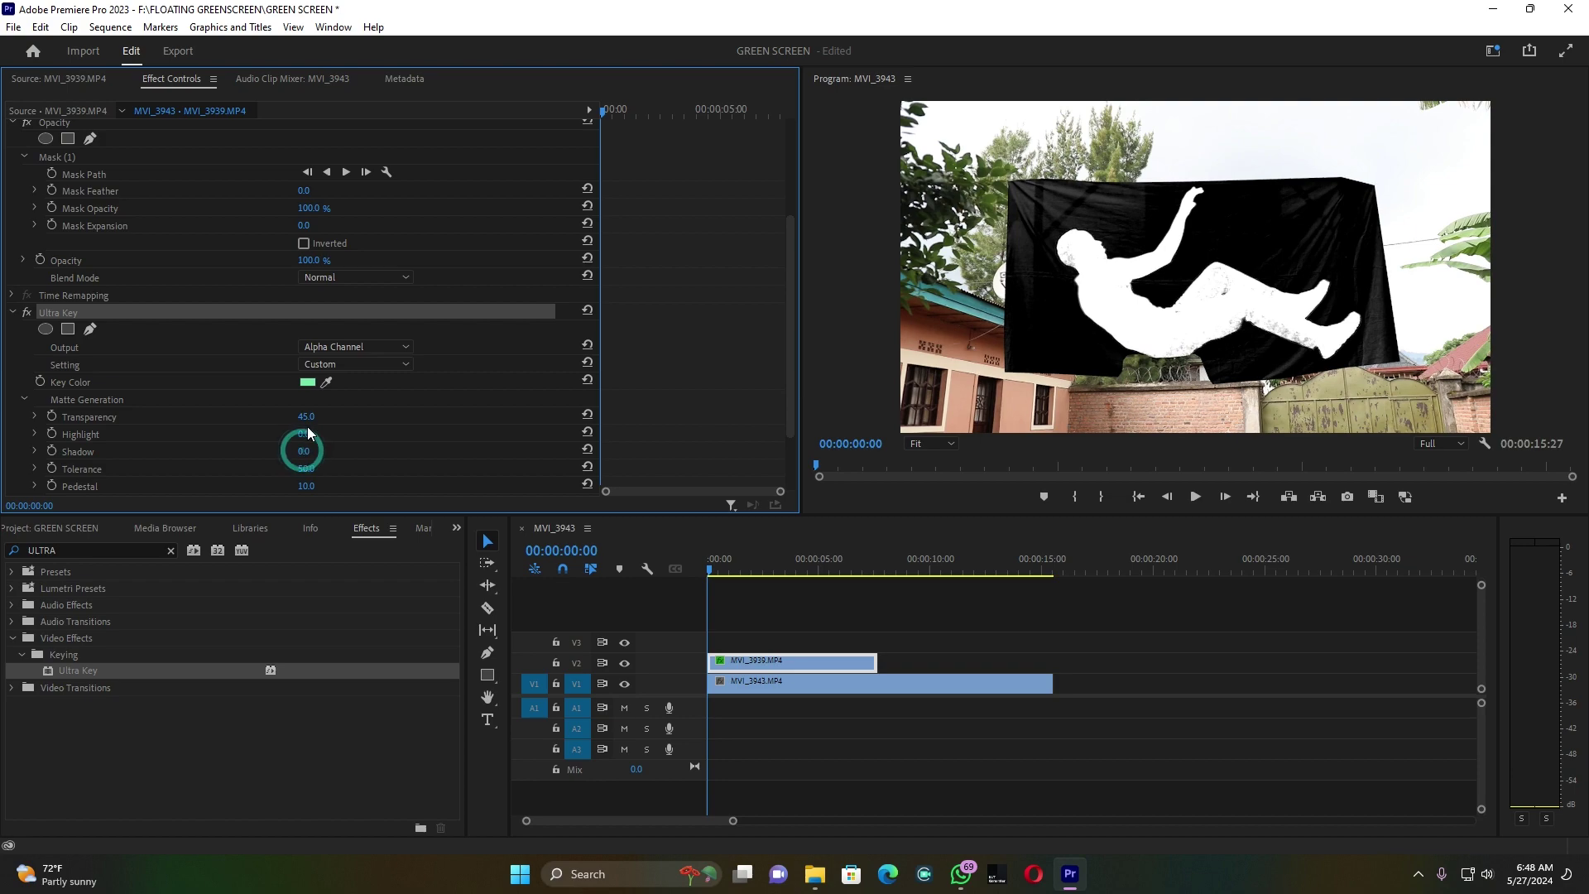
drag(304, 417, 293, 416)
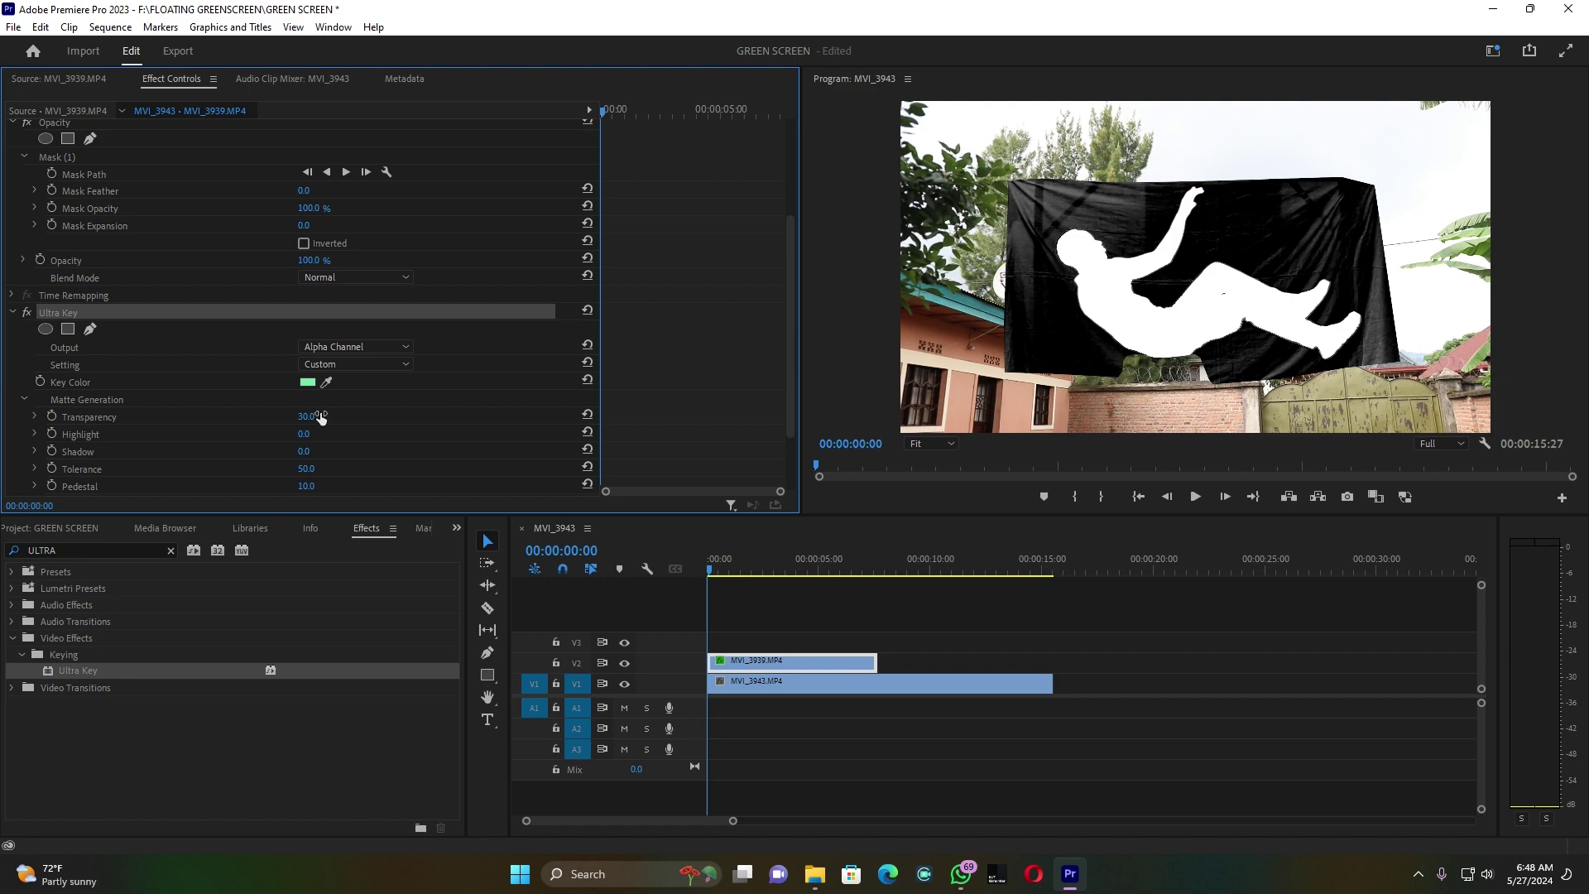
drag(306, 470, 348, 470)
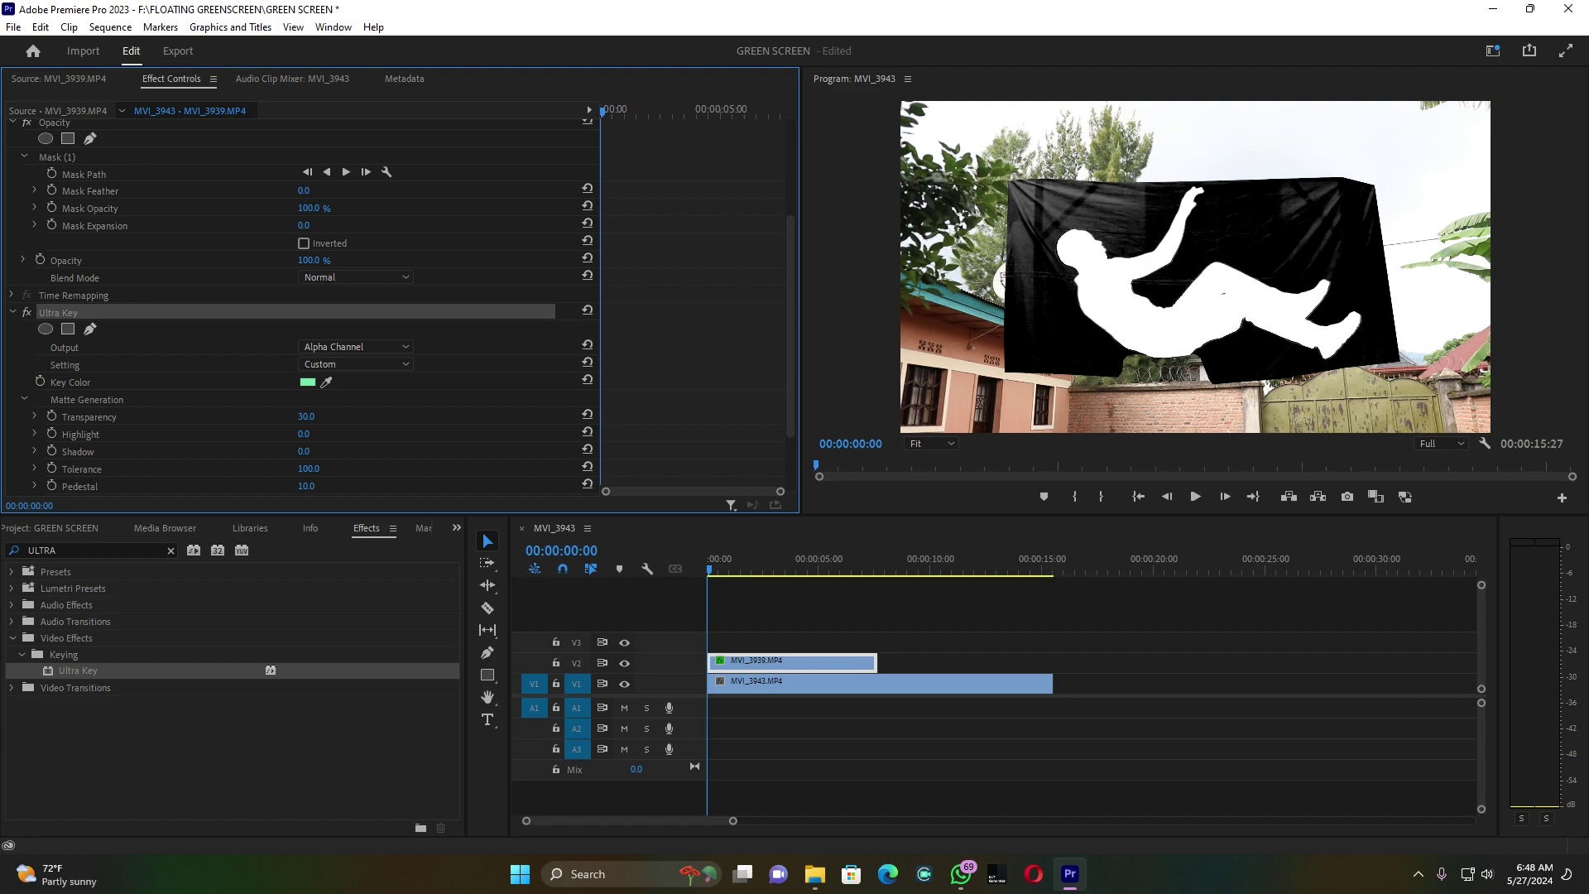
drag(306, 486, 356, 486)
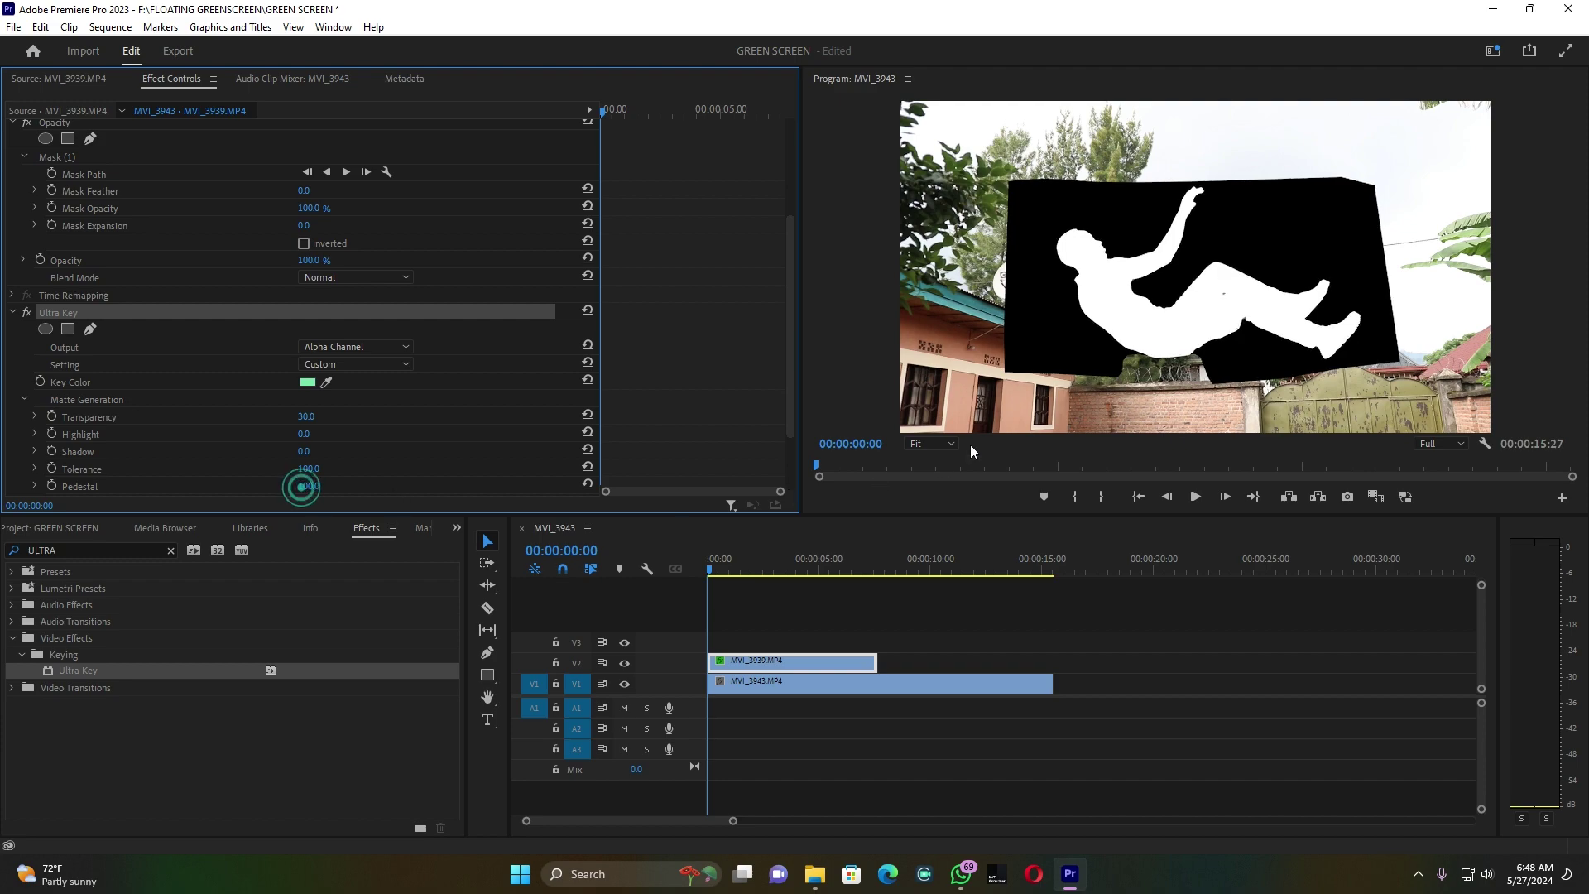
click(933, 443)
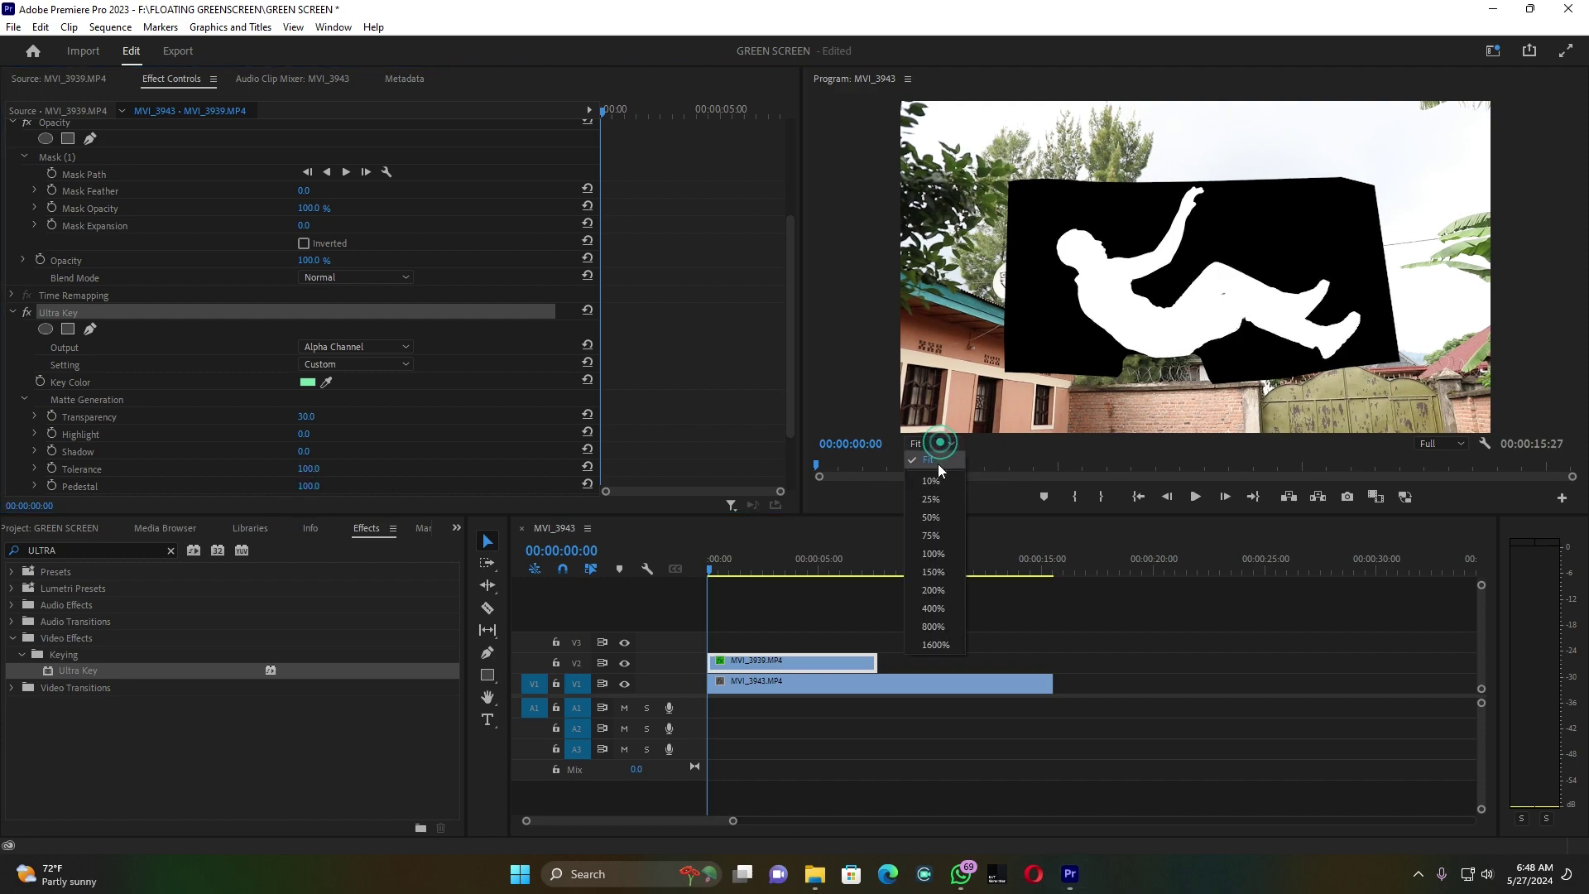
At 150% zoom, inspect the matte while testing Shadow and Pedestal, keeping Pedestal at 100
click(940, 573)
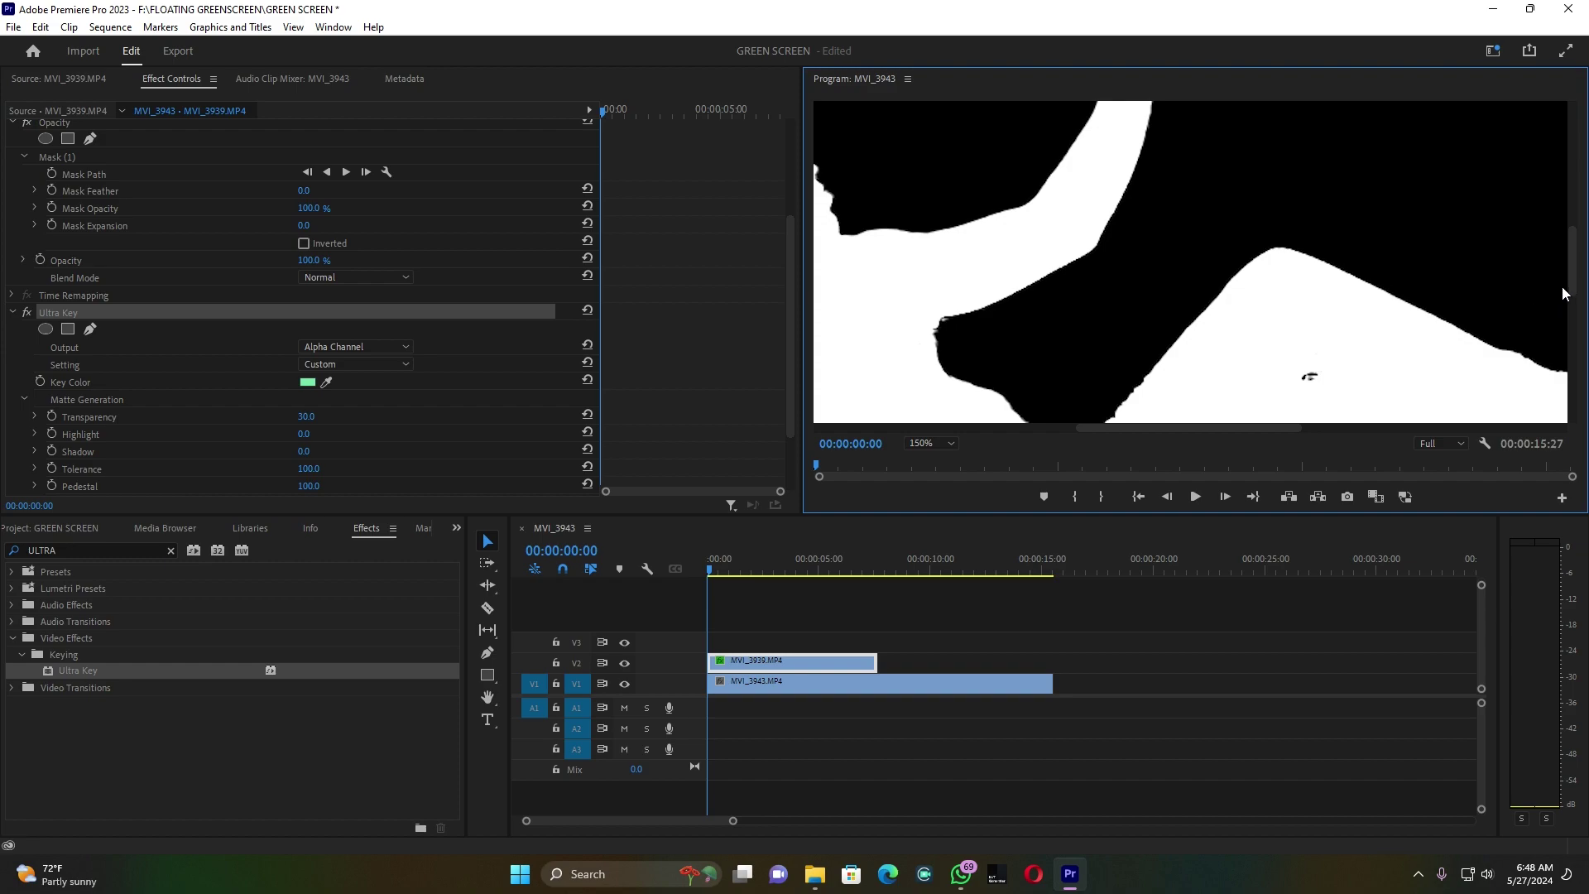
drag(1575, 277, 1575, 323)
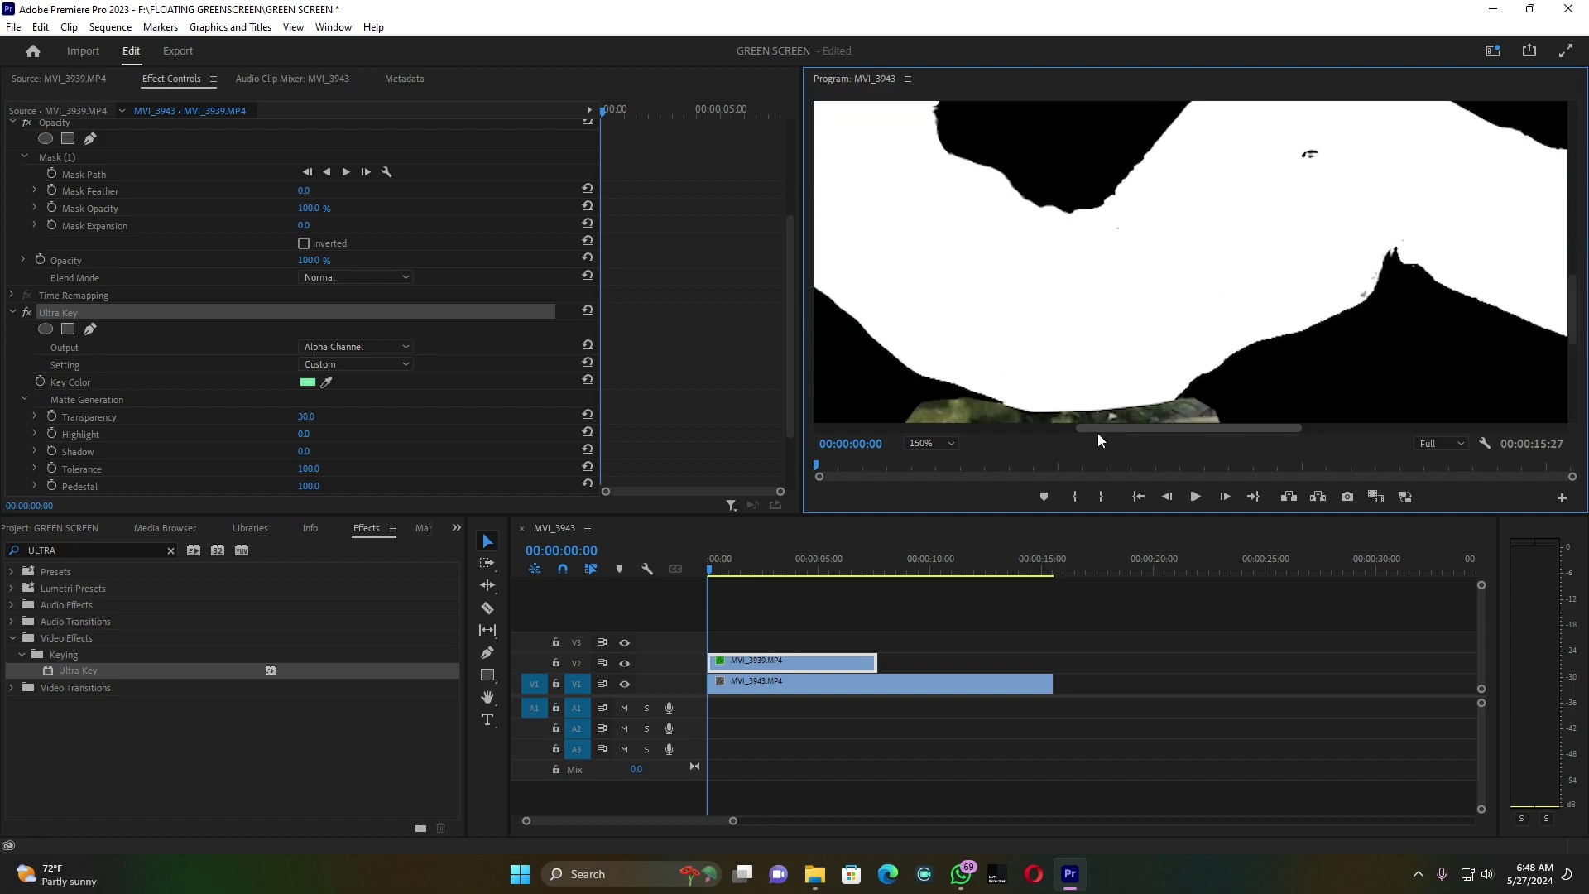
drag(1152, 428, 1320, 429)
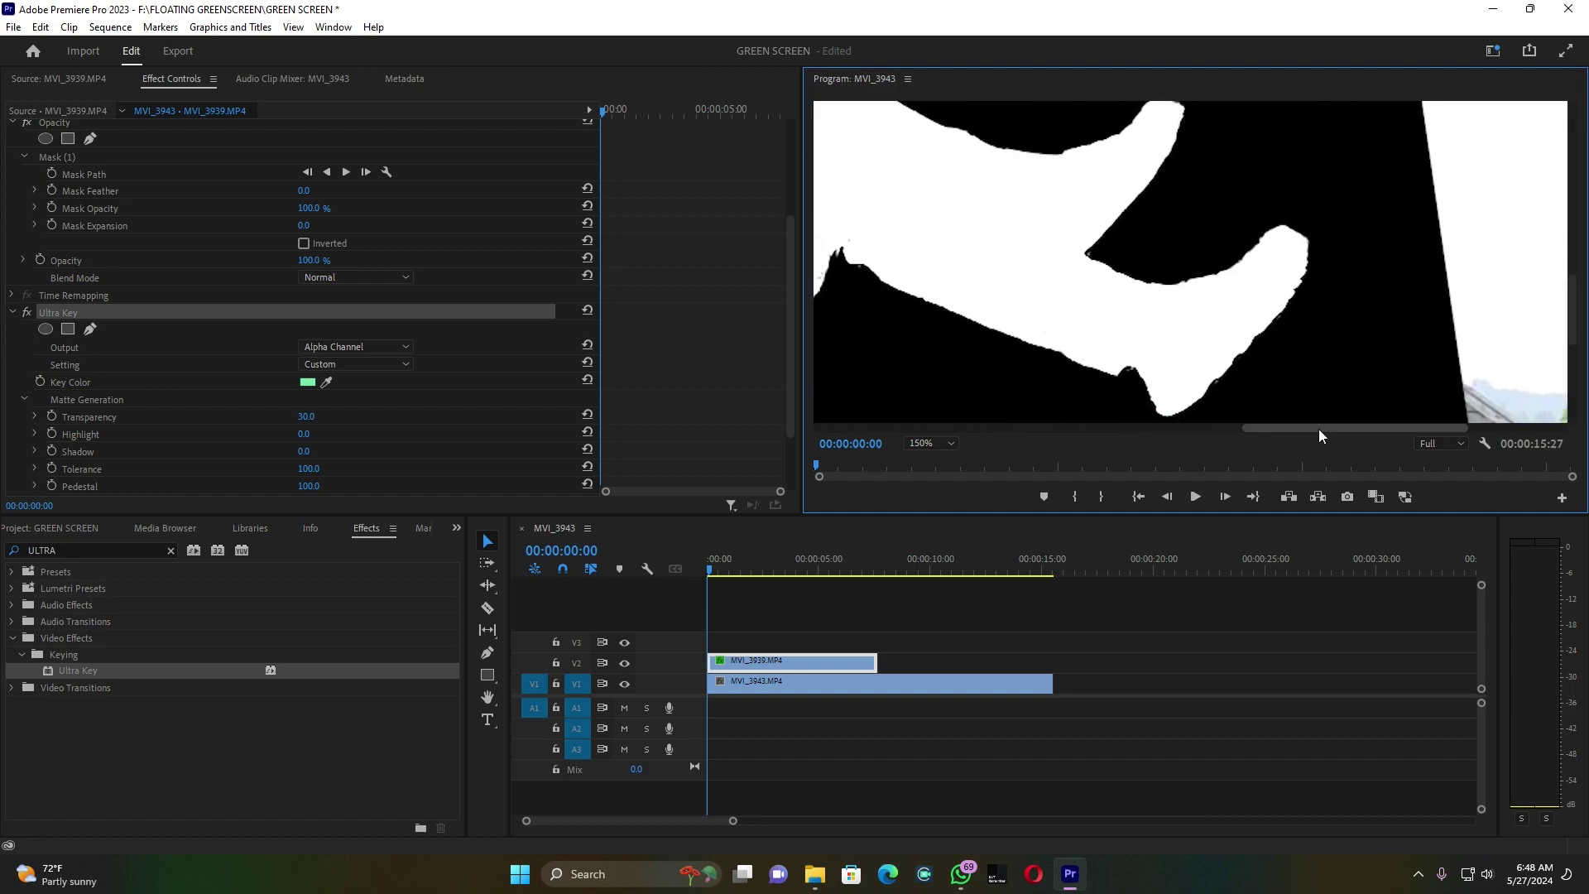
drag(304, 451, 320, 451)
drag(304, 451, 320, 416)
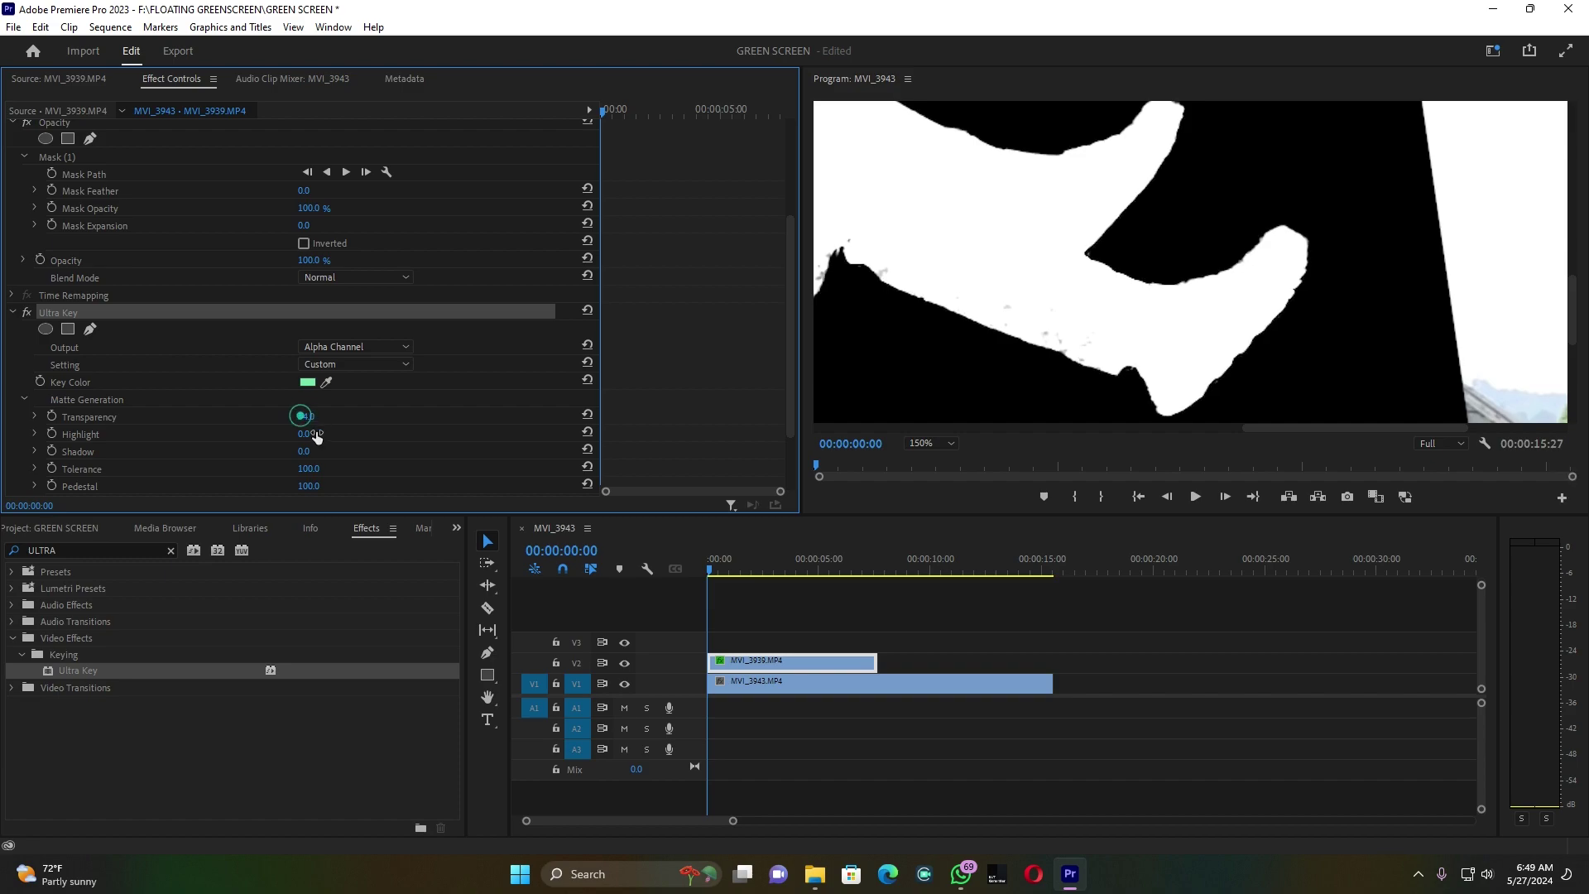
drag(309, 487, 308, 486)
Settle the Ultra Key matte at Transparency 34 and Shadow 11
drag(1276, 426, 1077, 427)
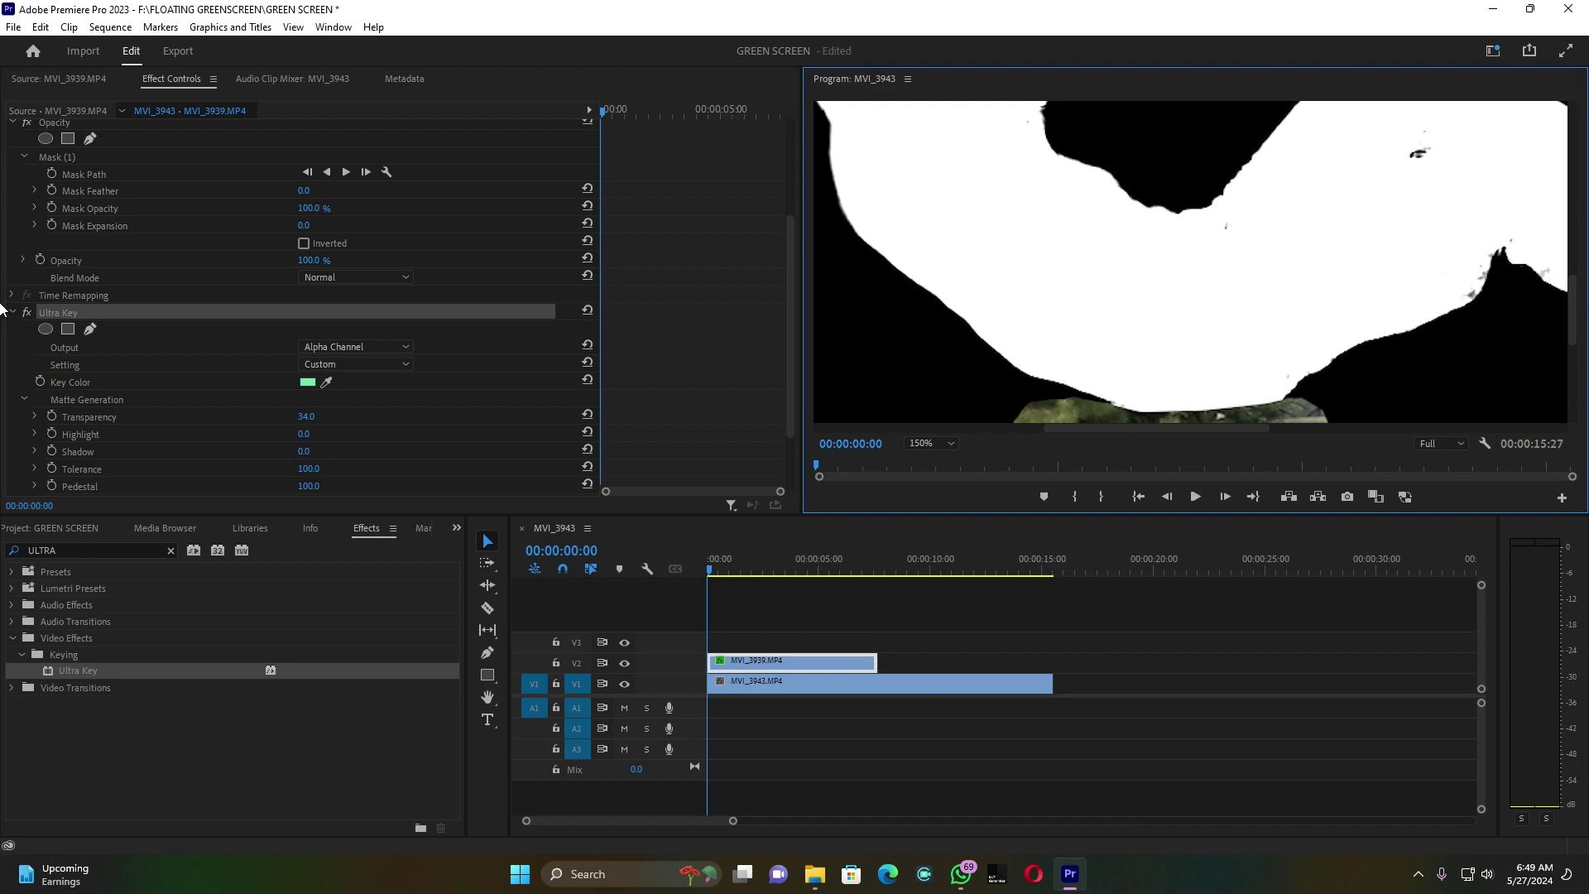
drag(1575, 308, 1585, 220)
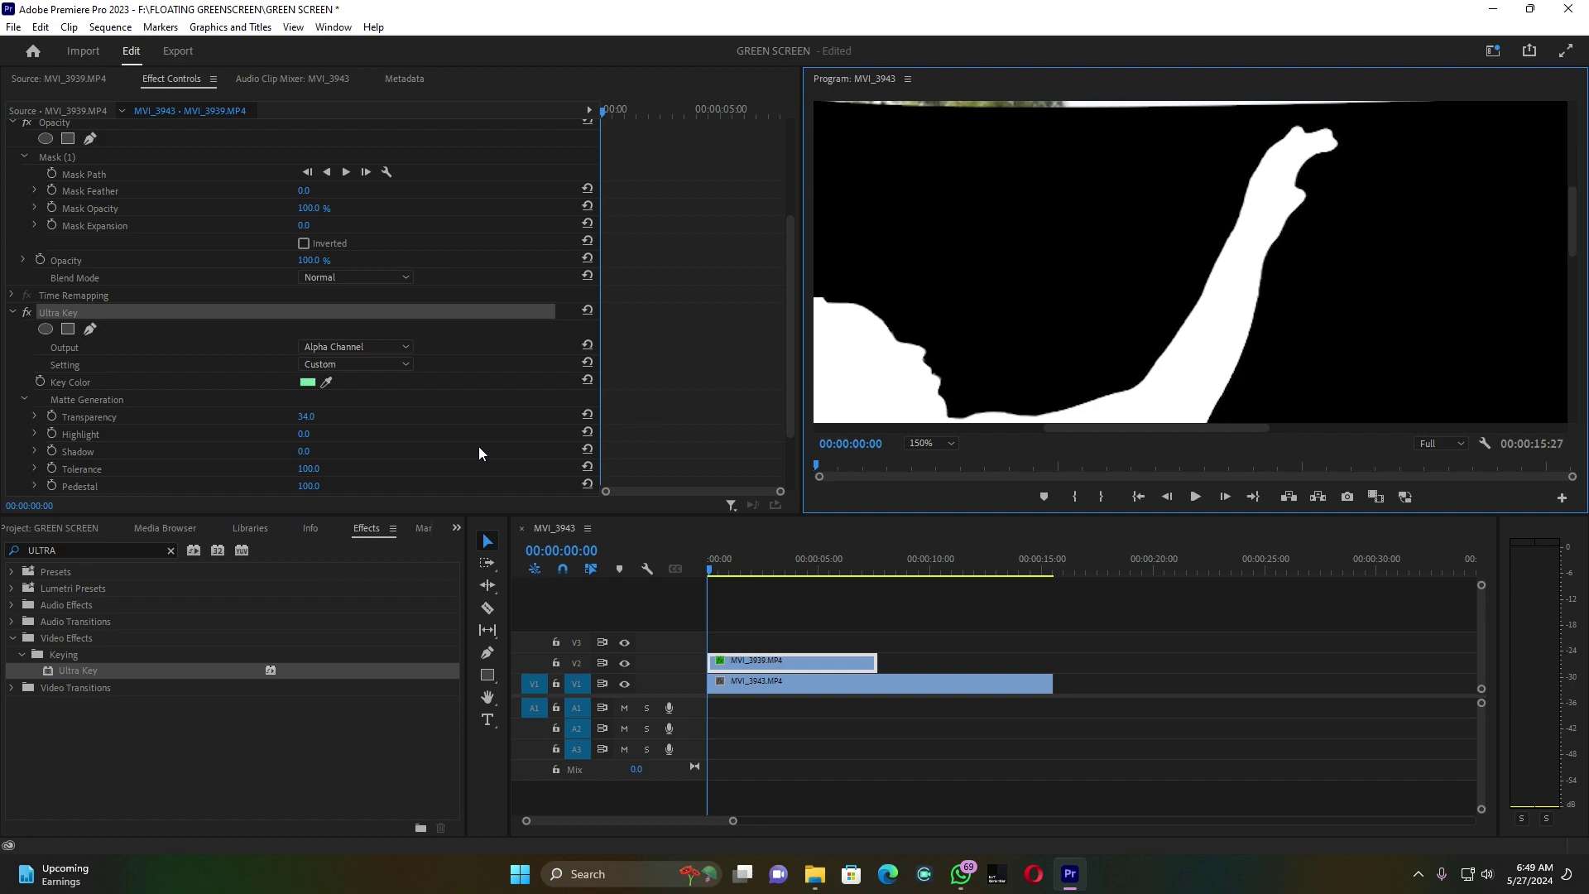
click(304, 459)
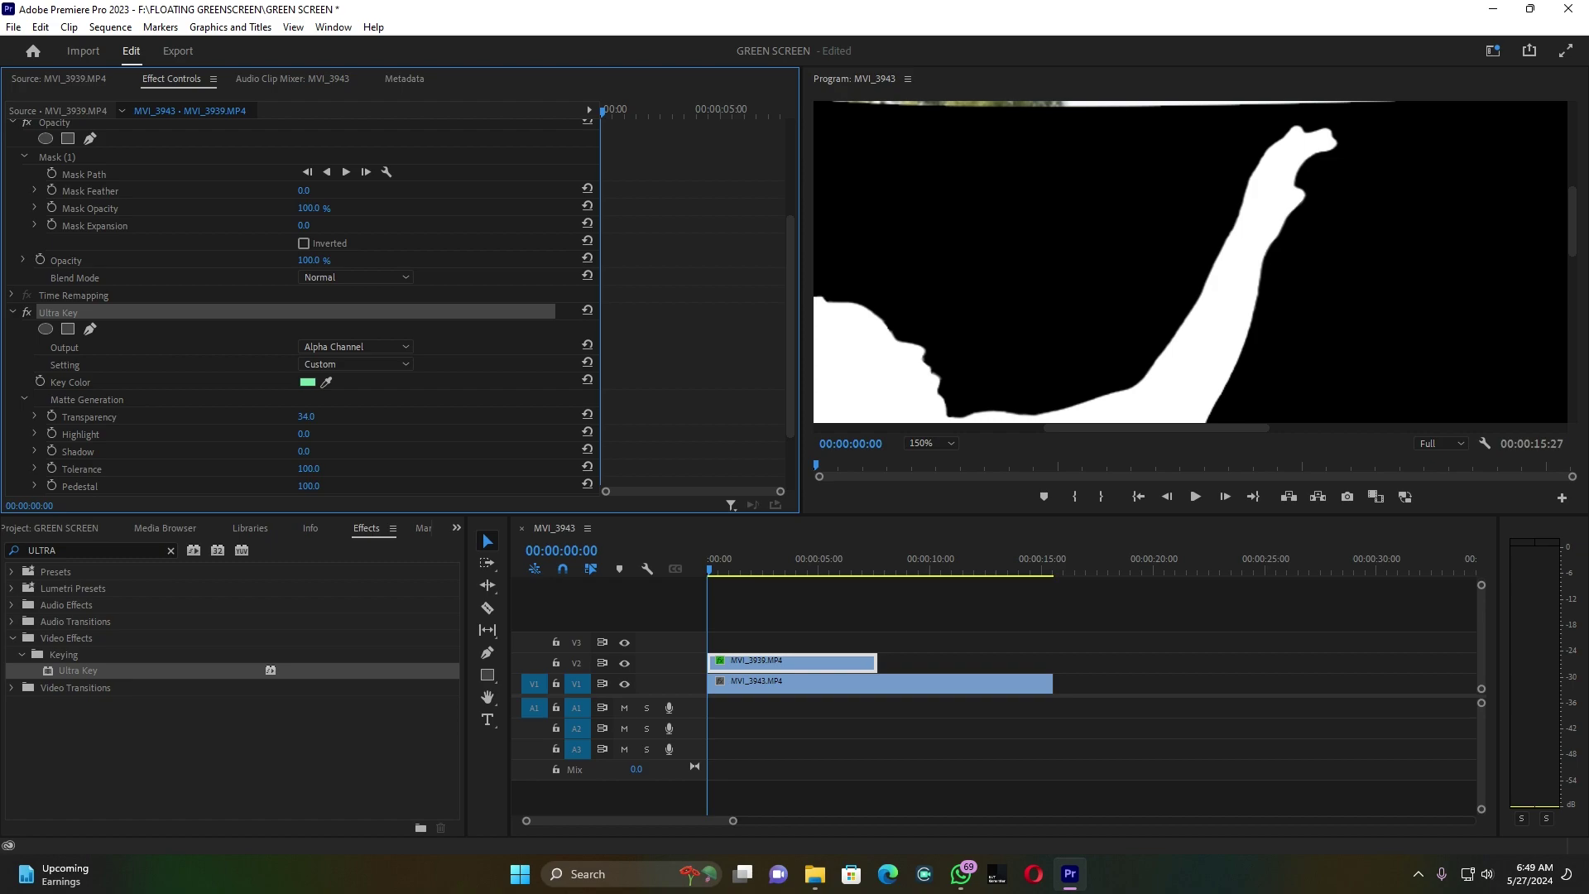
mouse_move(303, 452)
mouse_down()
mouse_move(338, 452)
mouse_move(312, 452)
mouse_up()
click(348, 349)
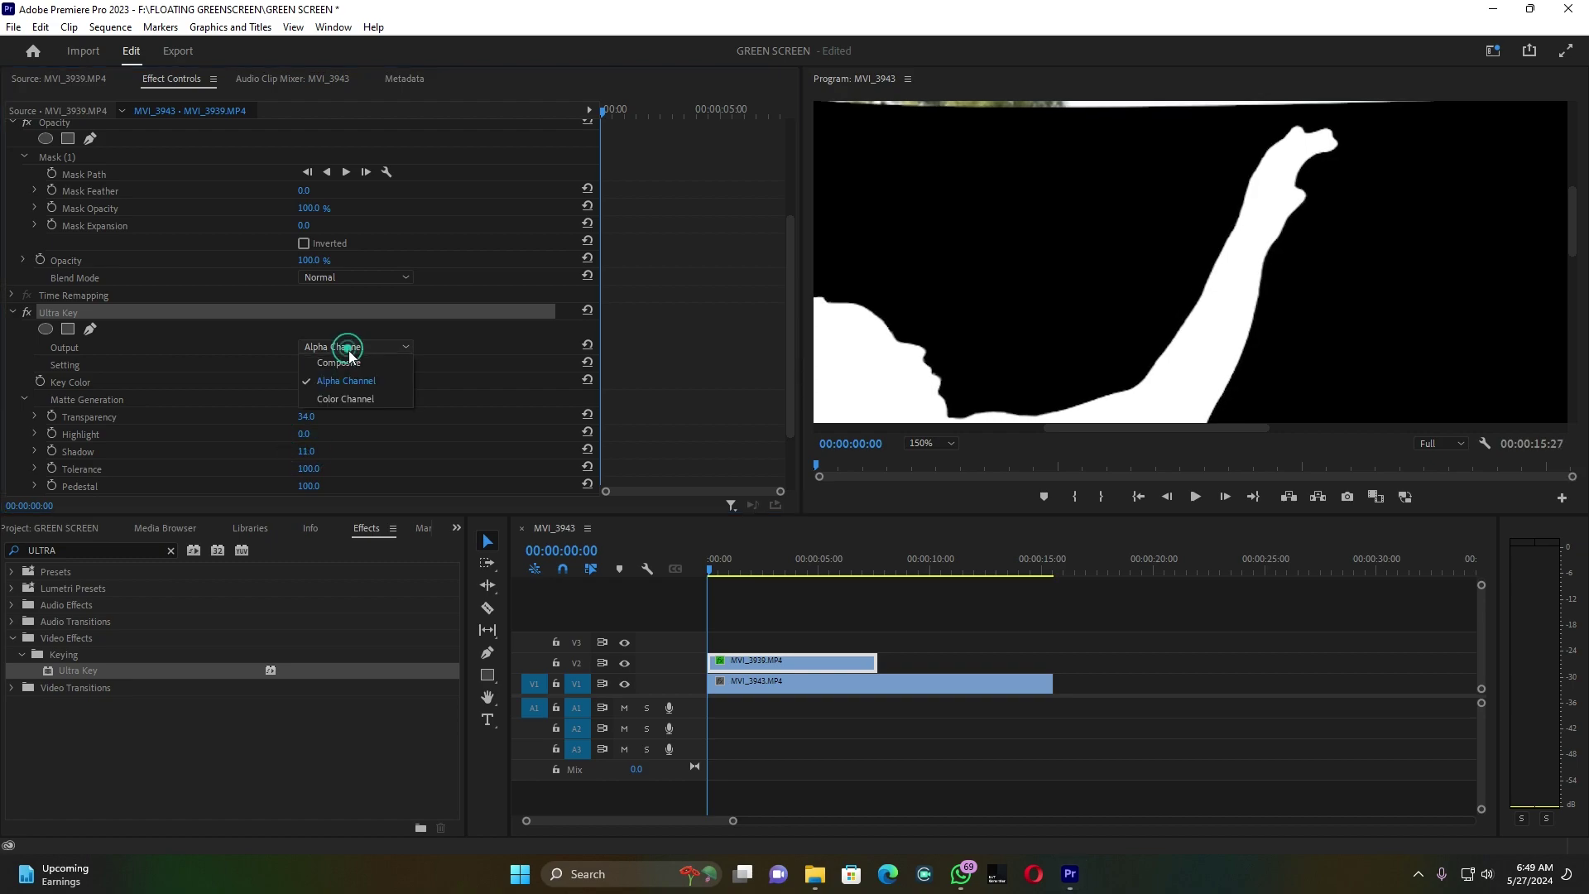
click(349, 362)
Return Ultra Key Output to Composite and set Highlight to 28 and Shadow to 0
click(349, 365)
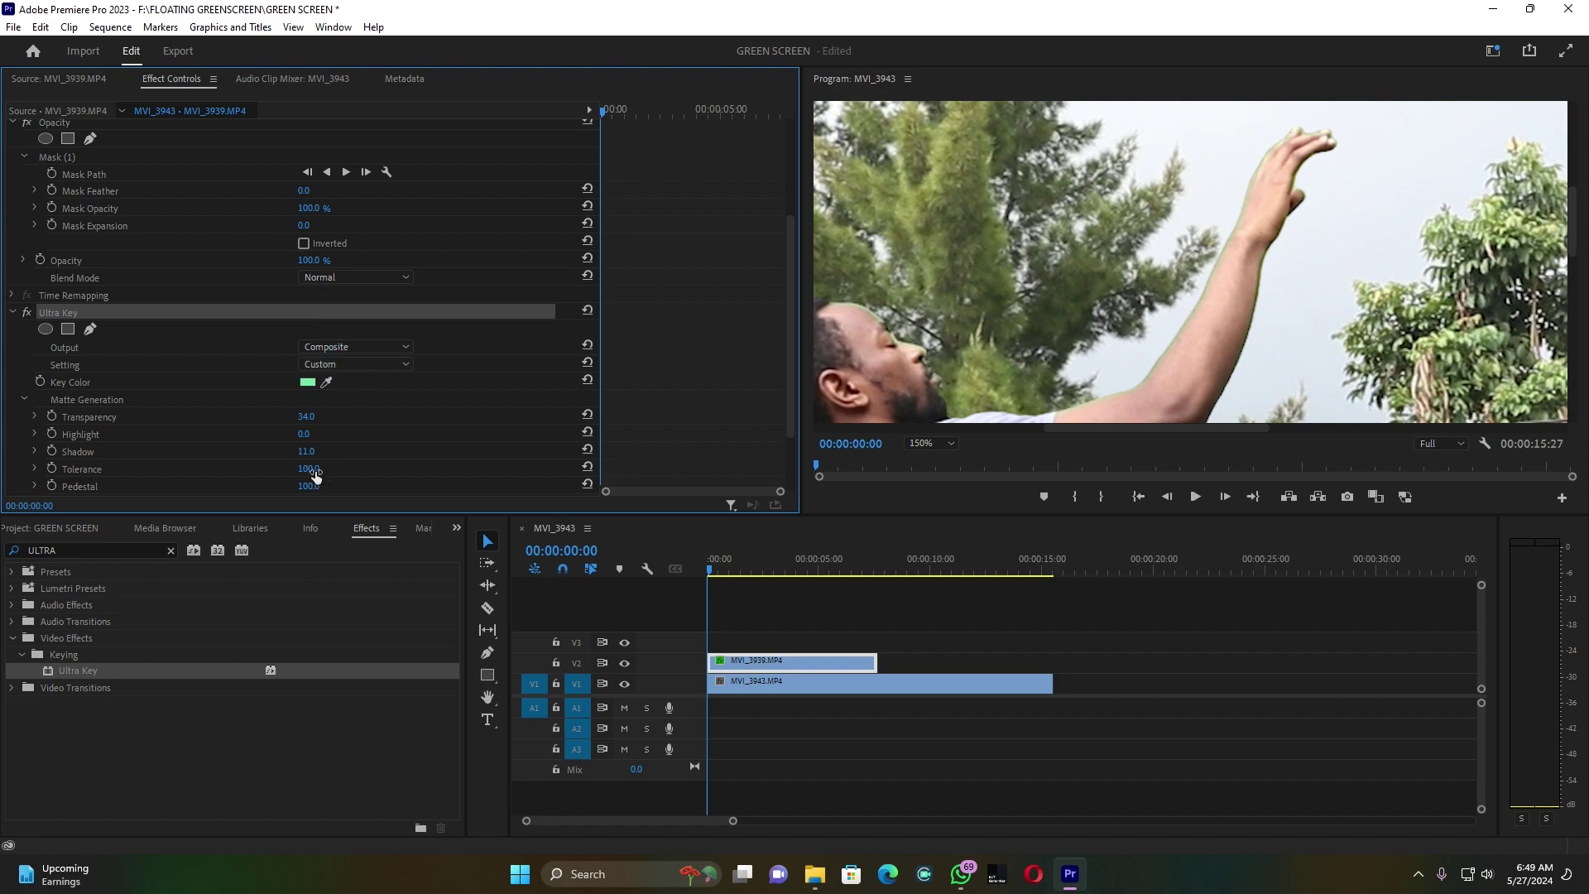
mouse_move(310, 452)
mouse_down()
mouse_move(328, 451)
mouse_move(289, 451)
mouse_up()
drag(1573, 223, 1574, 230)
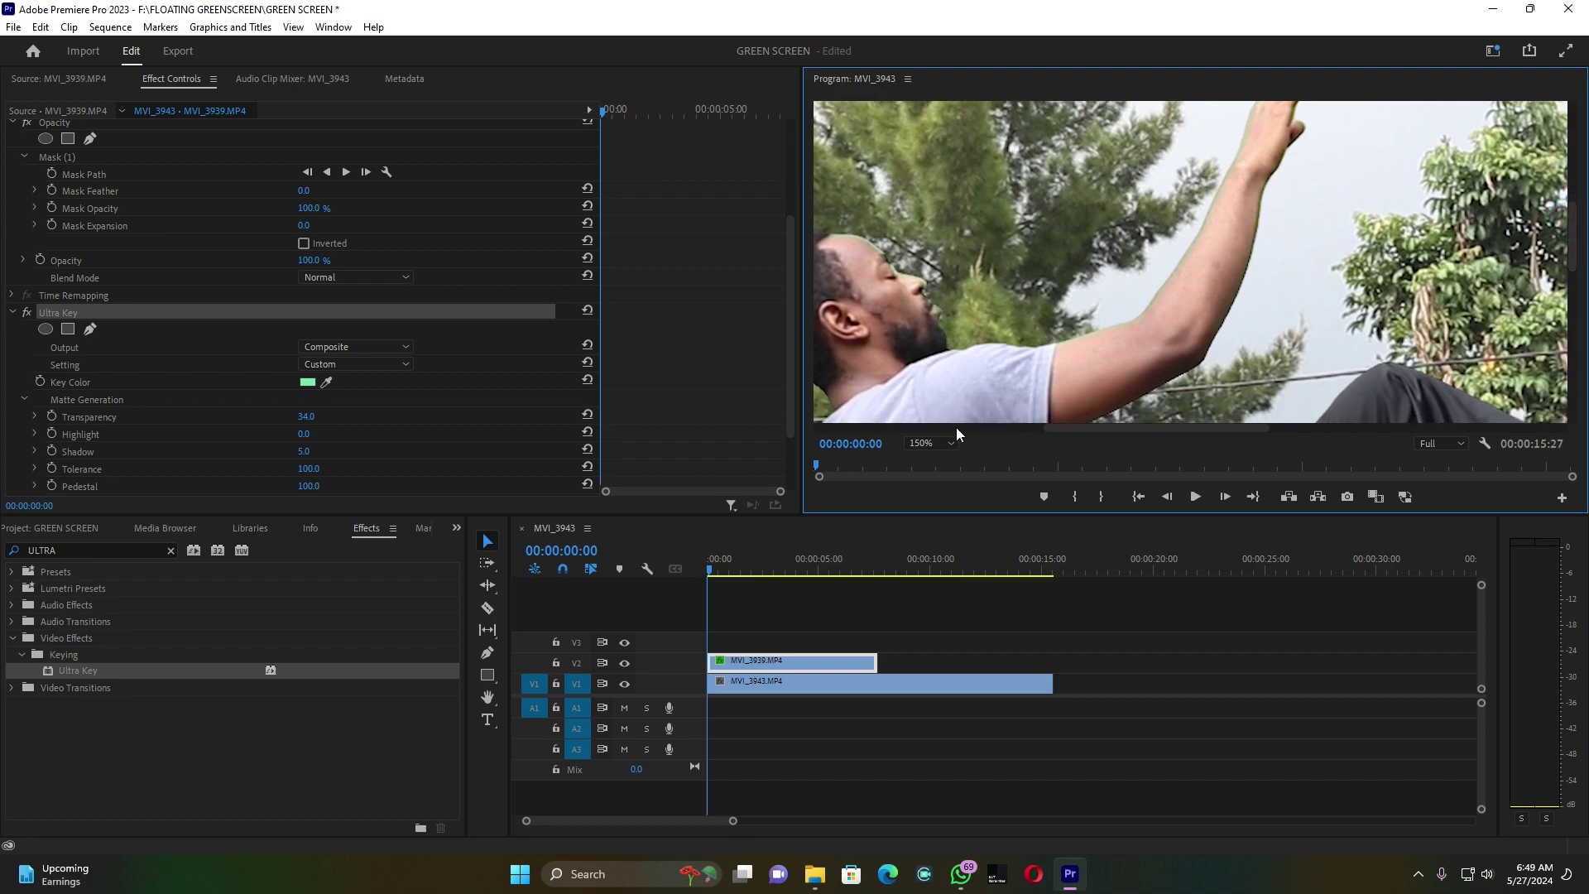
drag(1066, 429, 986, 429)
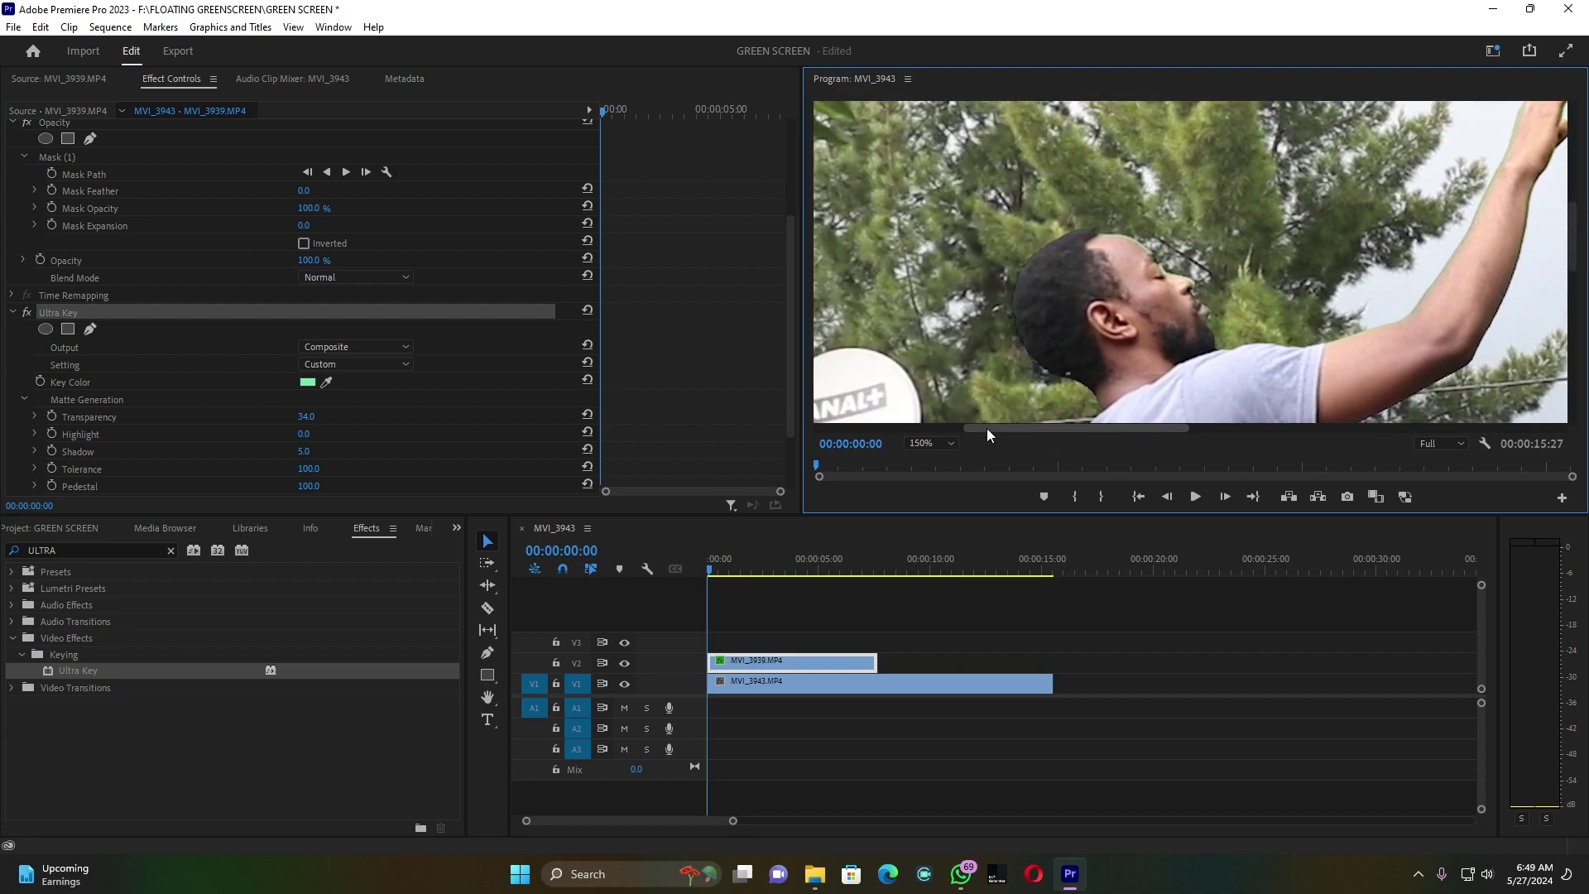
drag(306, 487, 319, 434)
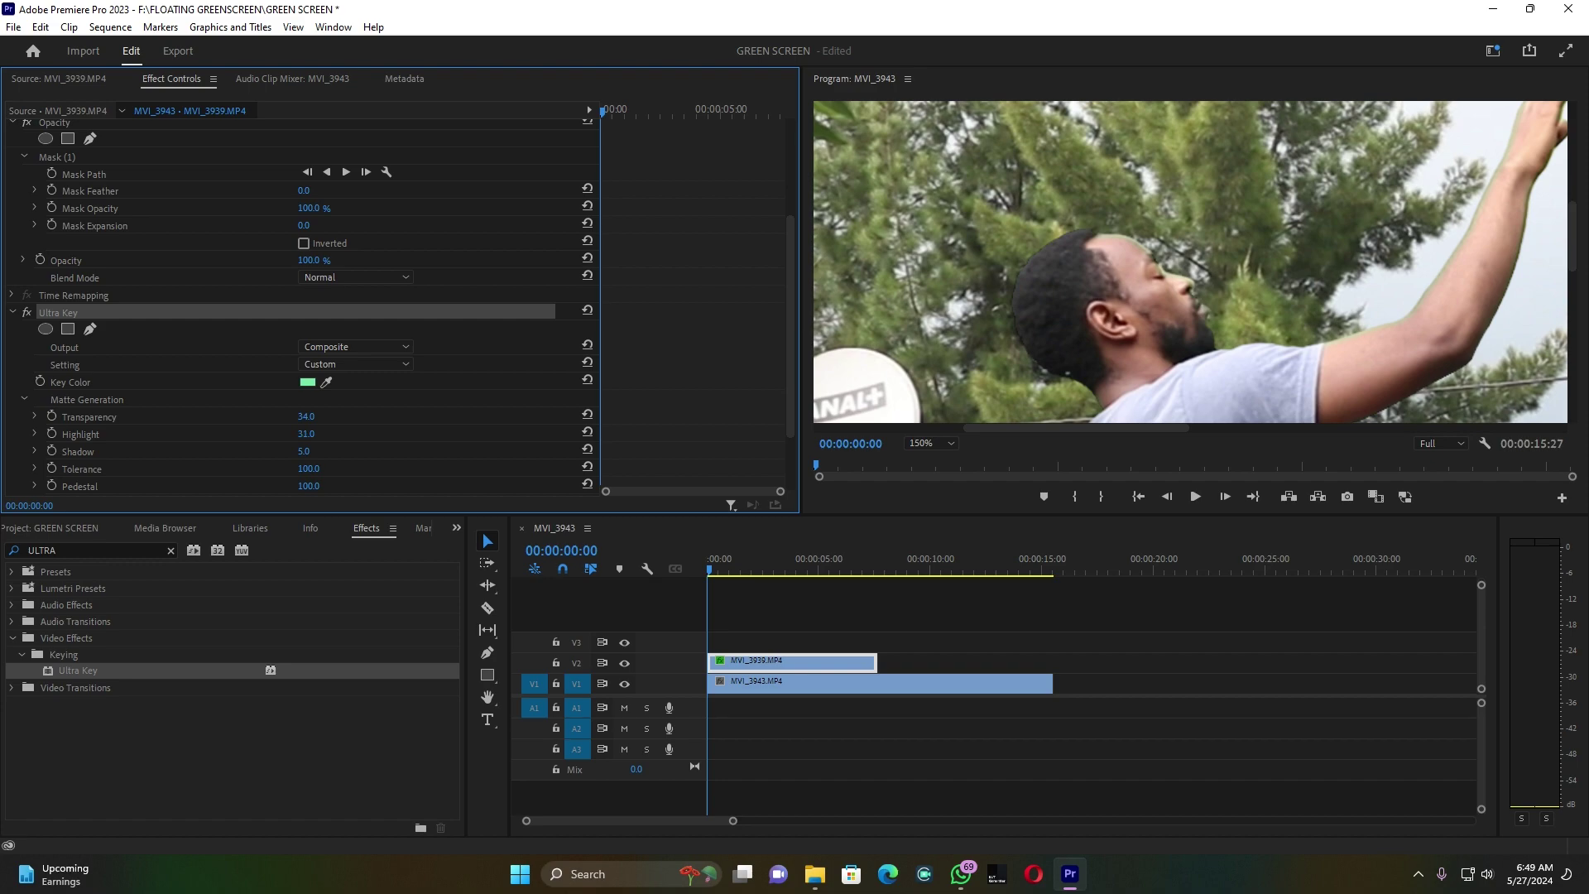
mouse_move(306, 433)
mouse_down()
mouse_move(259, 451)
mouse_move(301, 451)
mouse_up()
scroll(440, 435, down, 3)
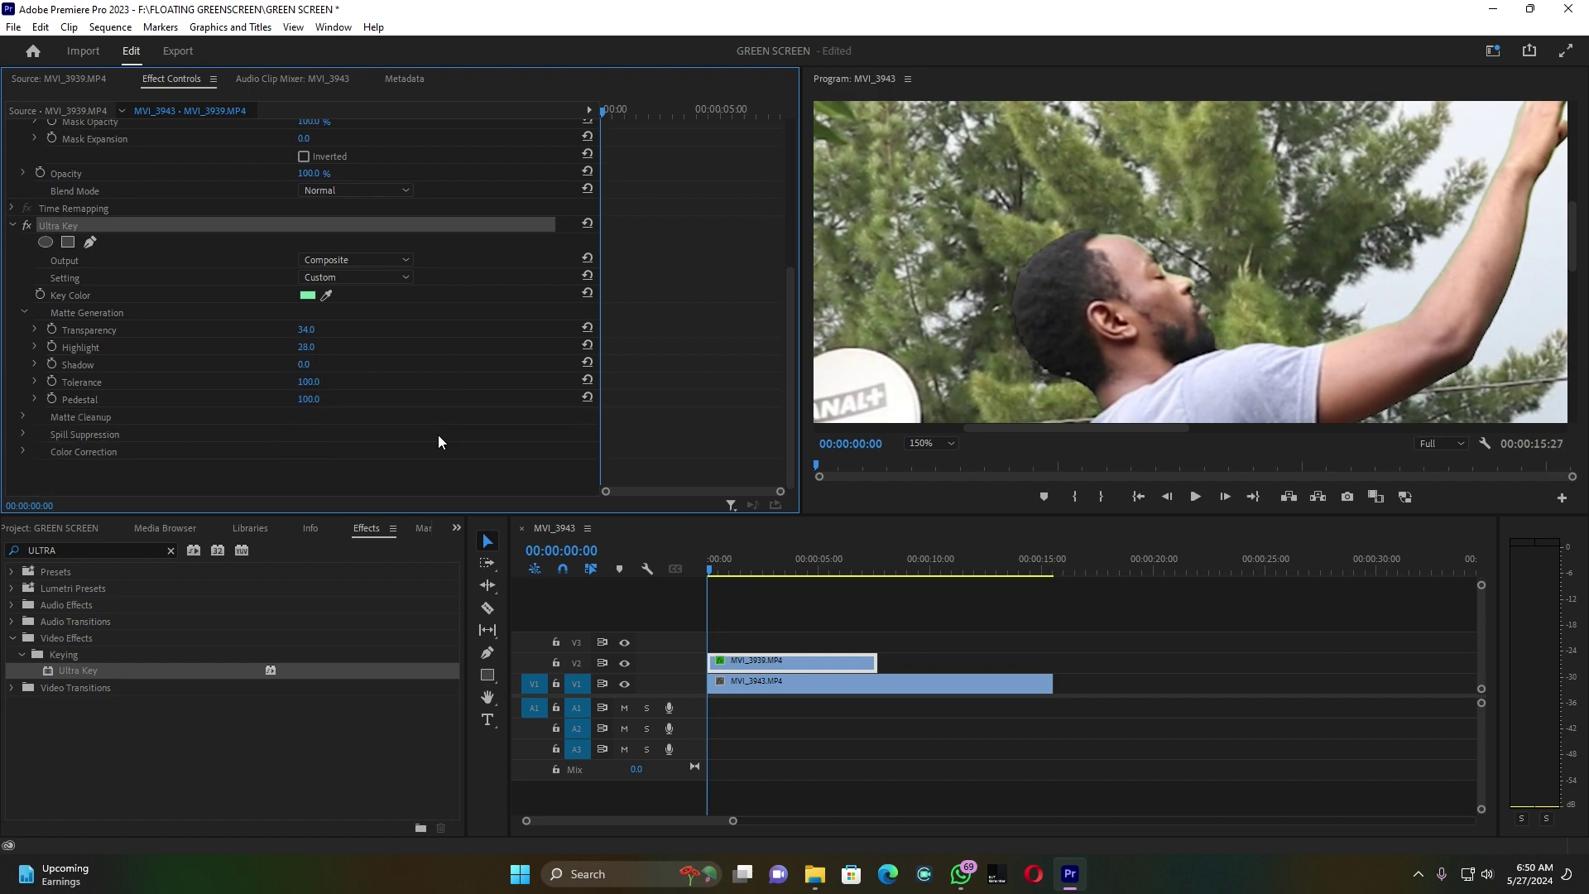
Under Matte Cleanup set Soften 15 and Choke 22, with the Program monitor at Fit
click(19, 415)
click(22, 414)
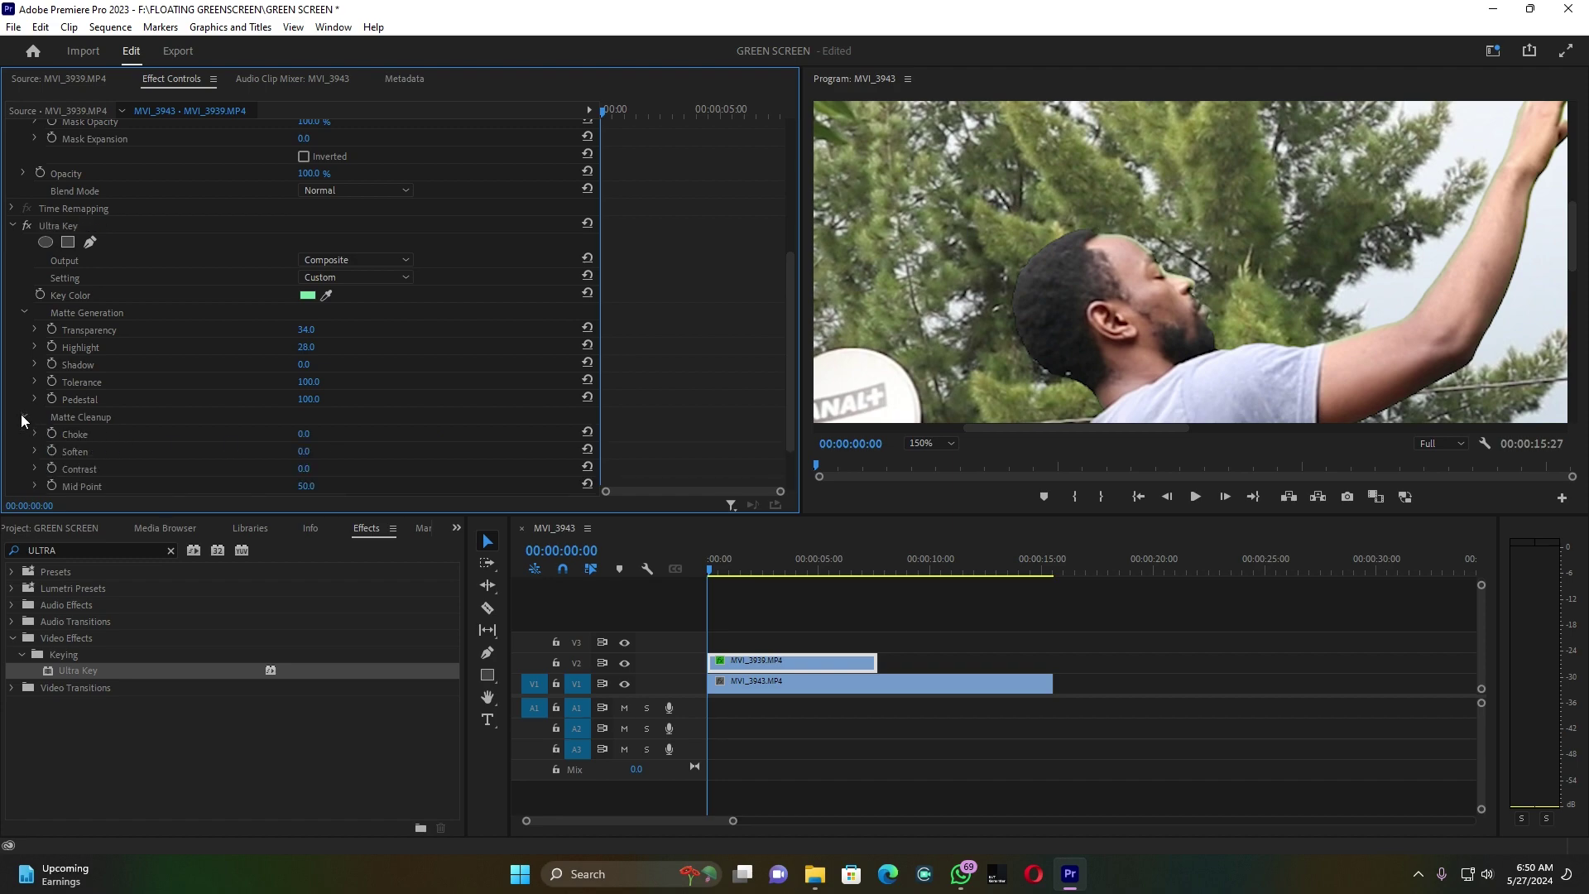
scroll(205, 429, down, 1)
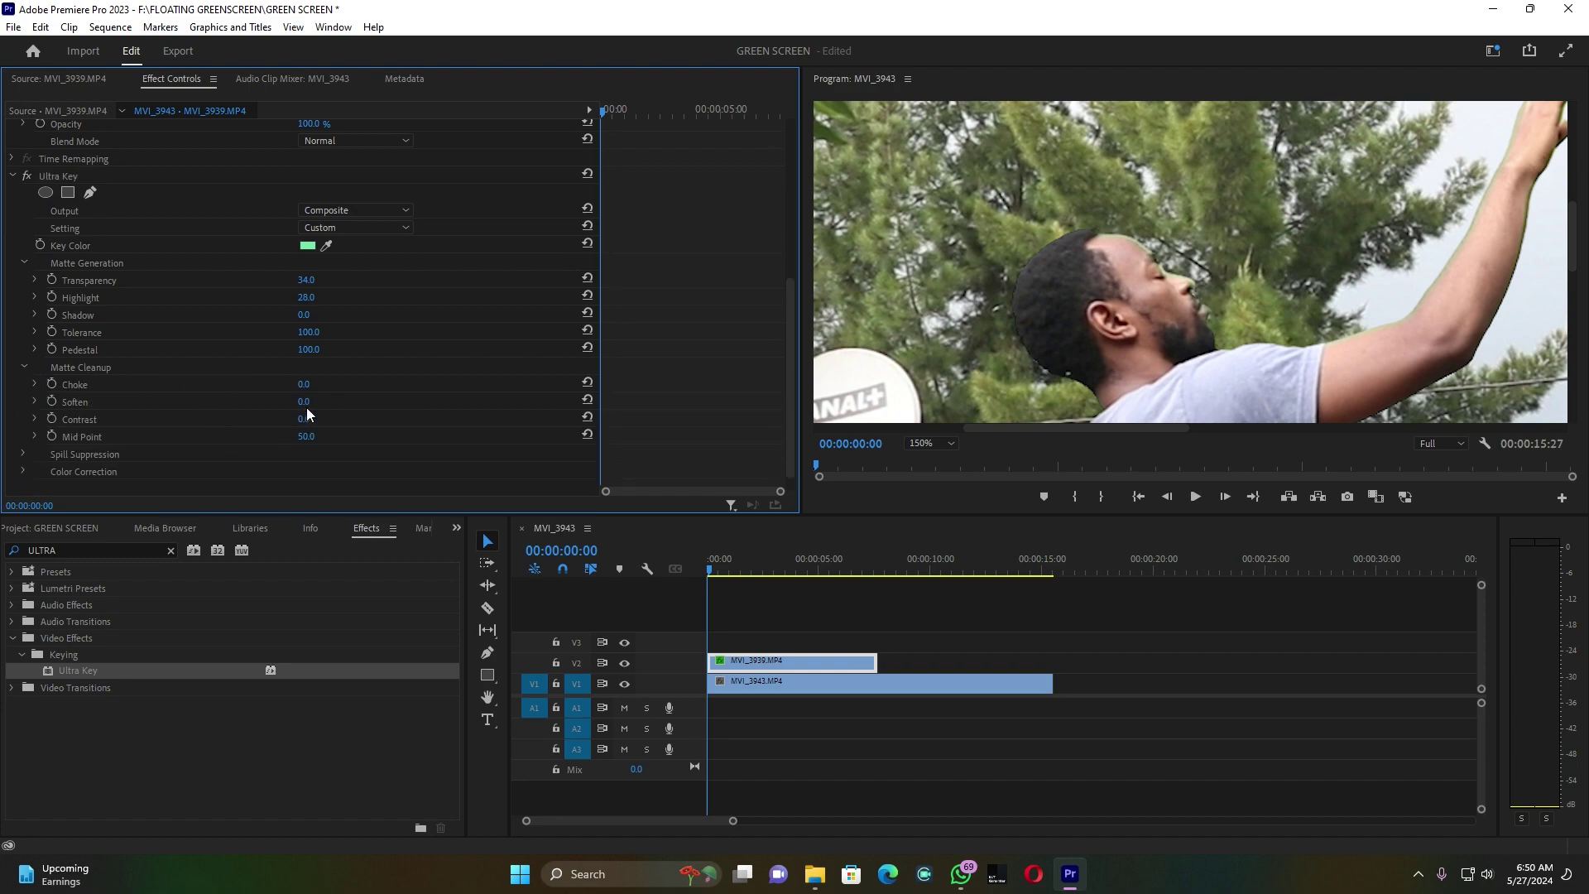
drag(304, 403, 316, 402)
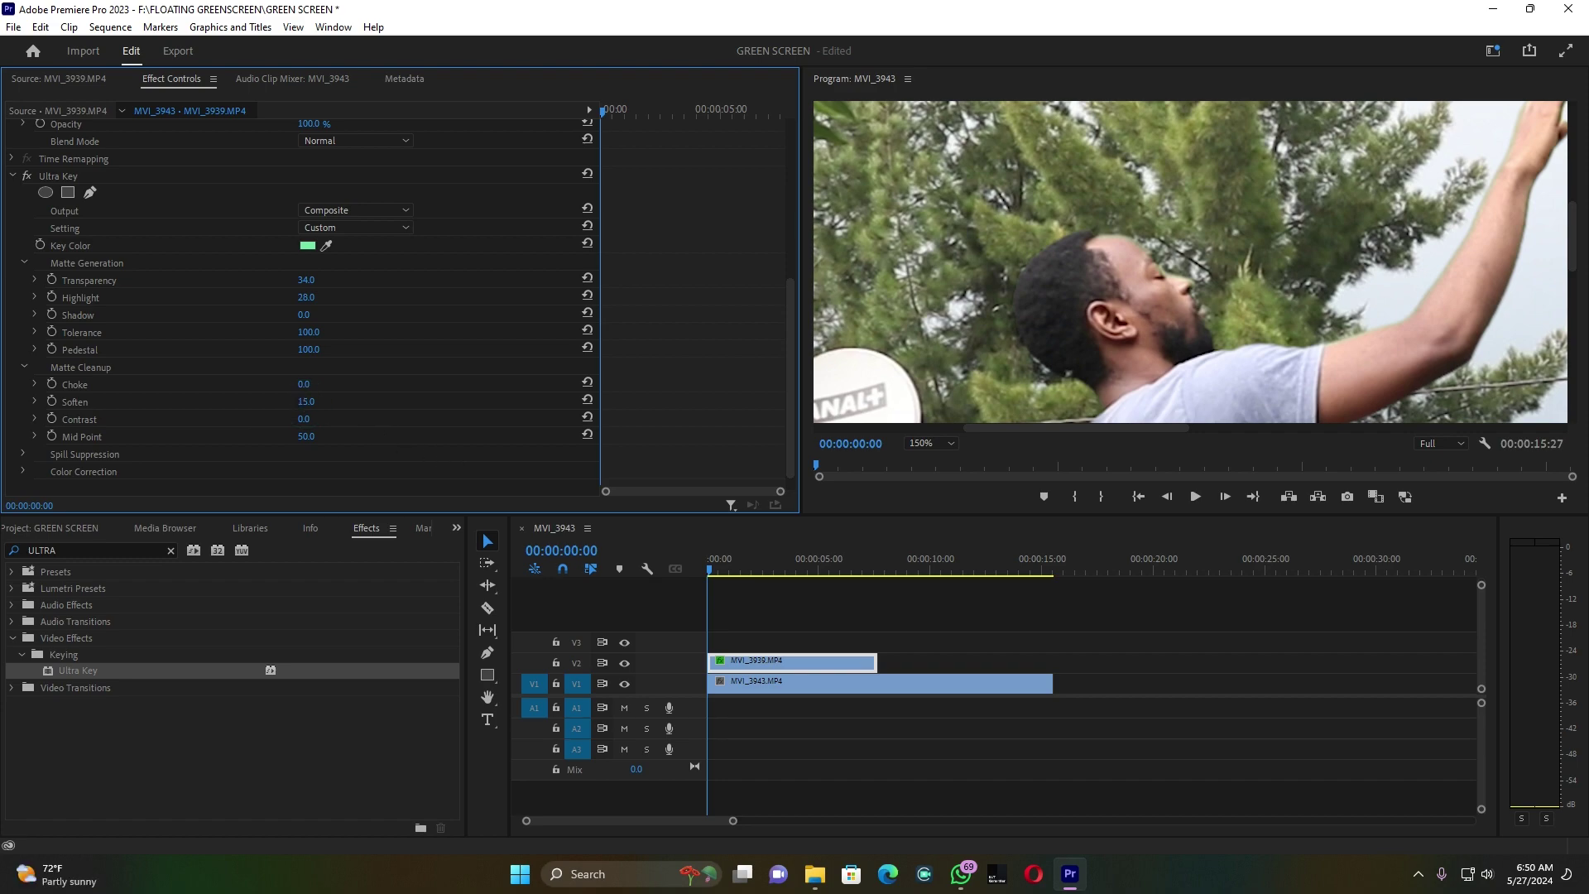
drag(311, 385, 321, 385)
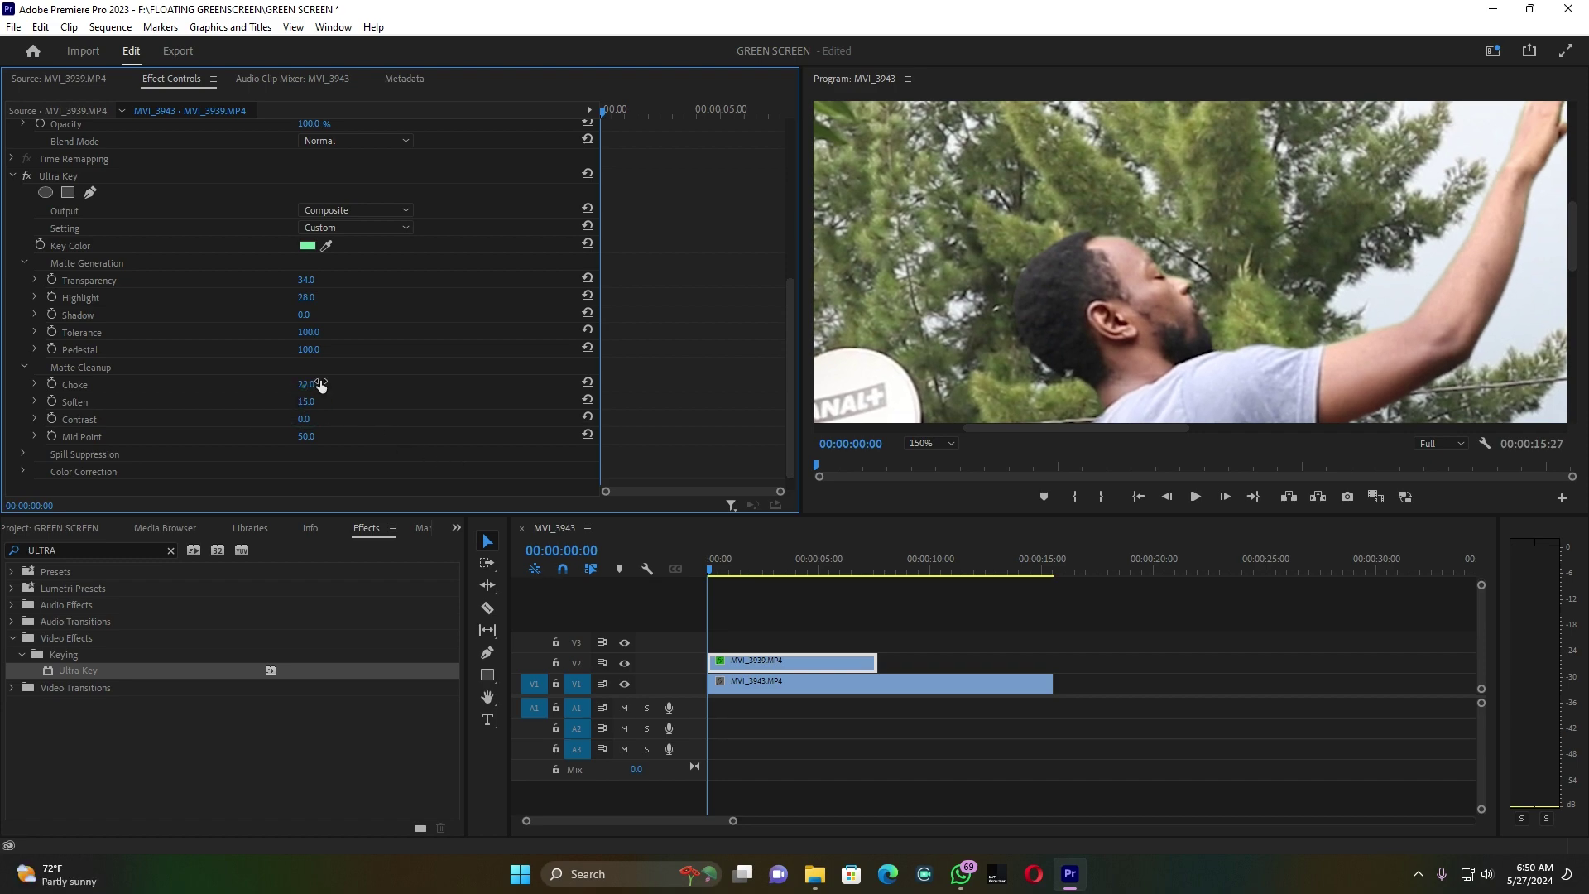
click(928, 442)
click(930, 463)
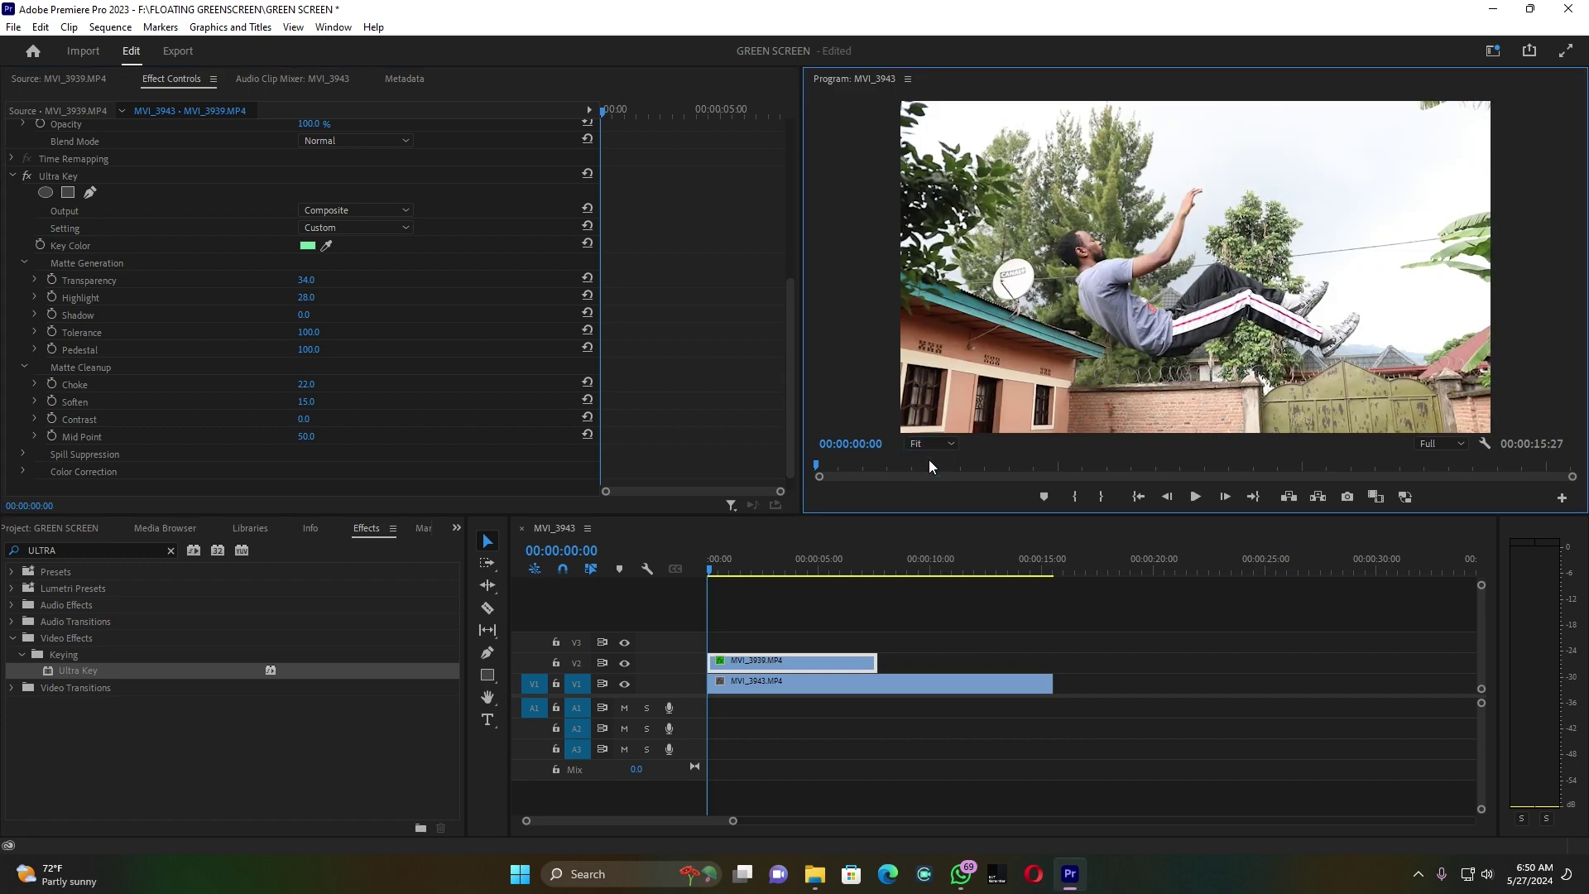
Scale MVI_3939 down to 78.0 and play back to check the smaller keyed man
scroll(359, 242, up, 5)
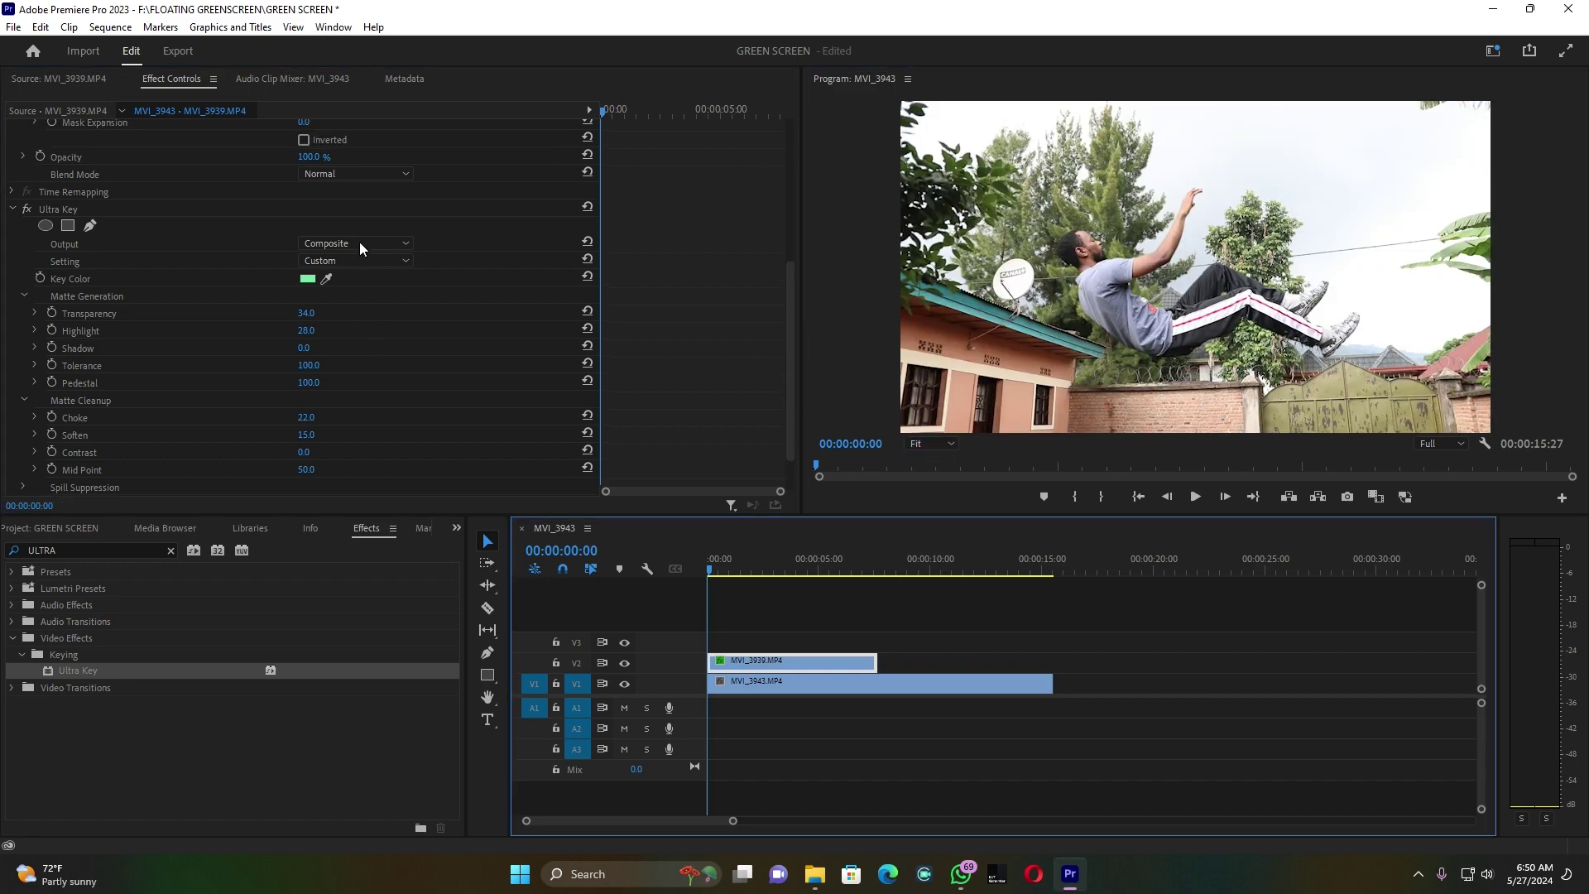
scroll(360, 243, up, 1)
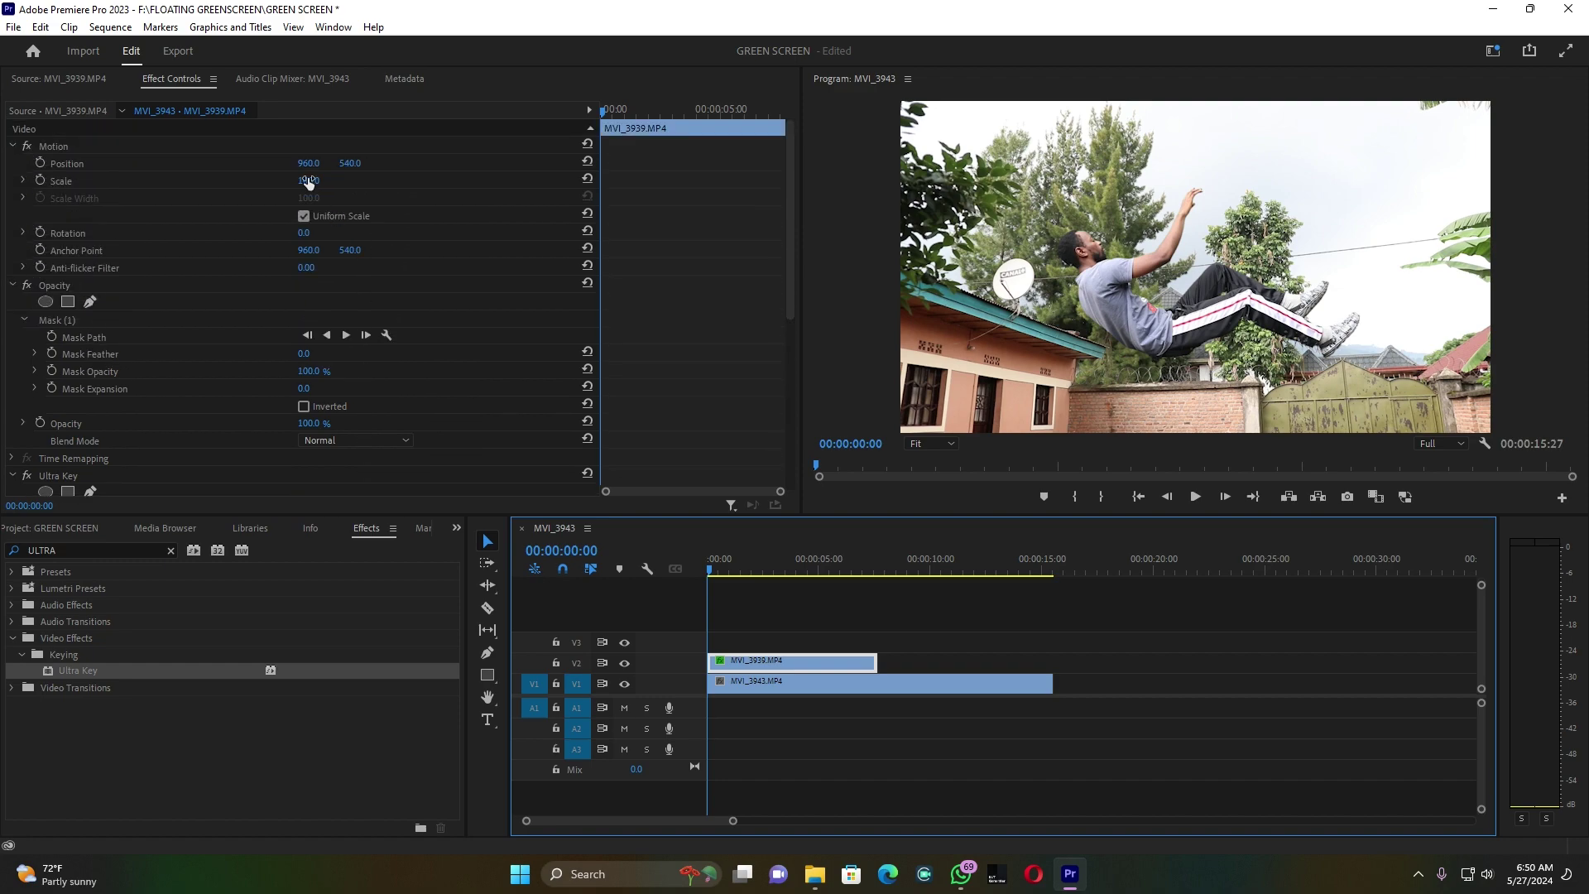
drag(308, 180, 291, 181)
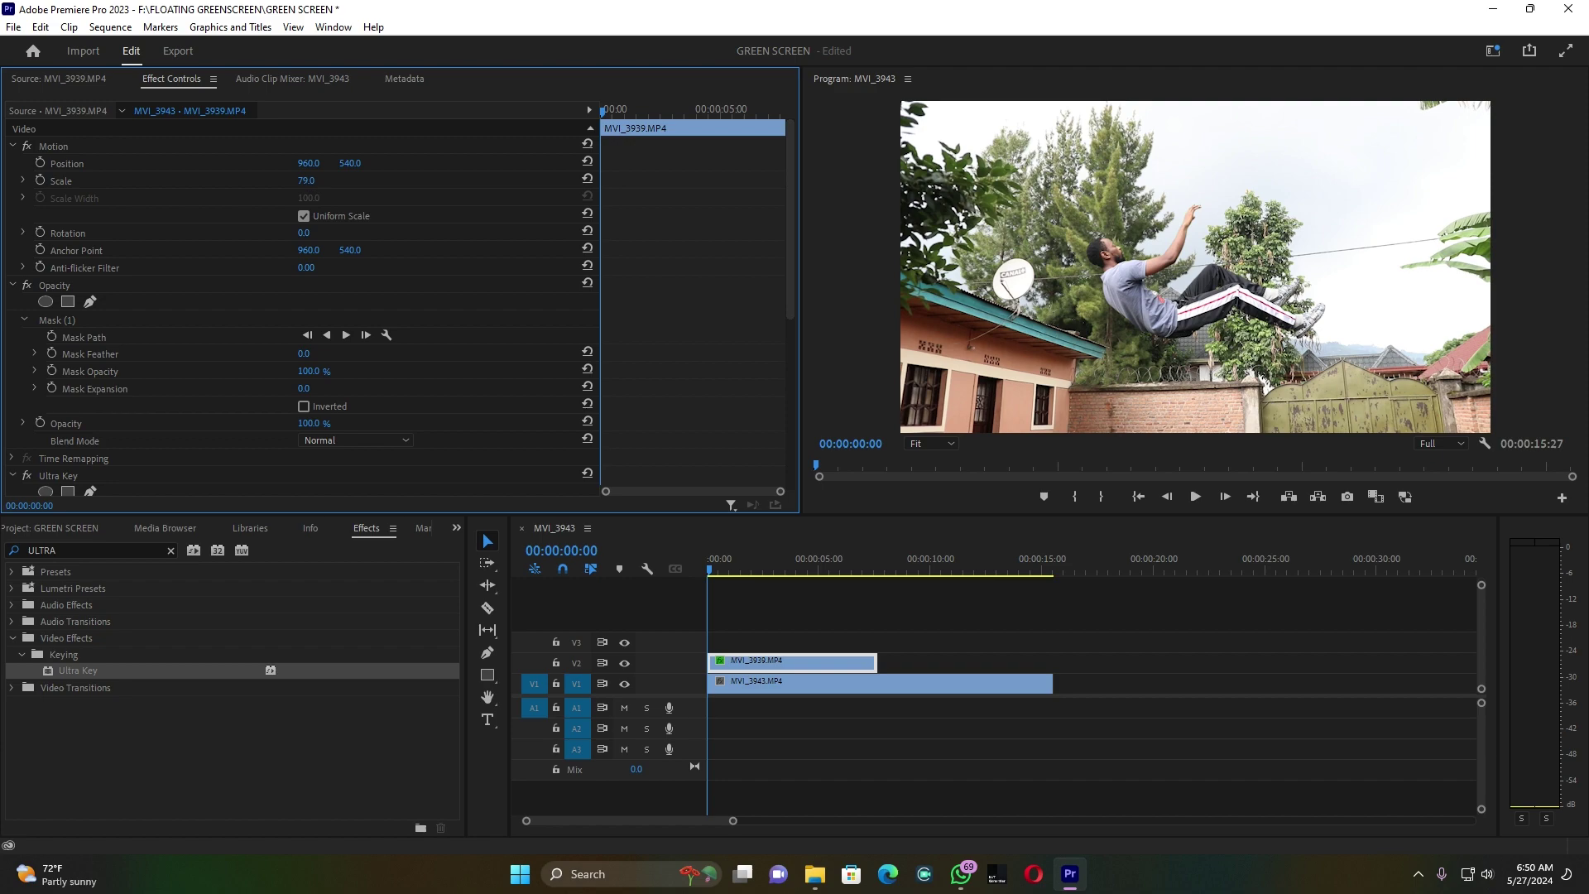
drag(306, 180, 303, 181)
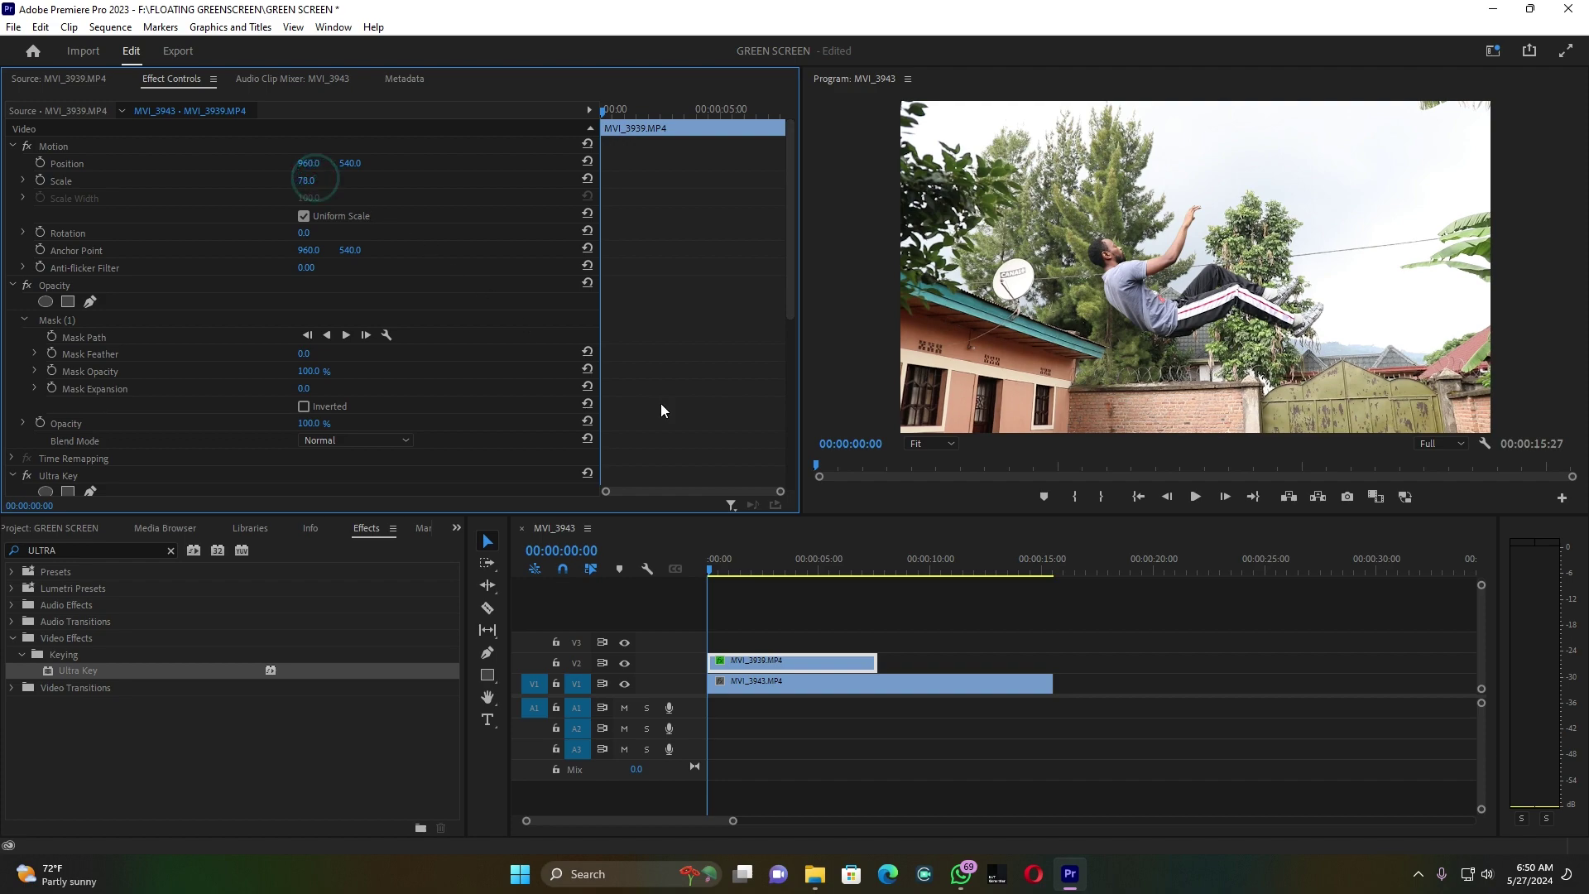
key(space)
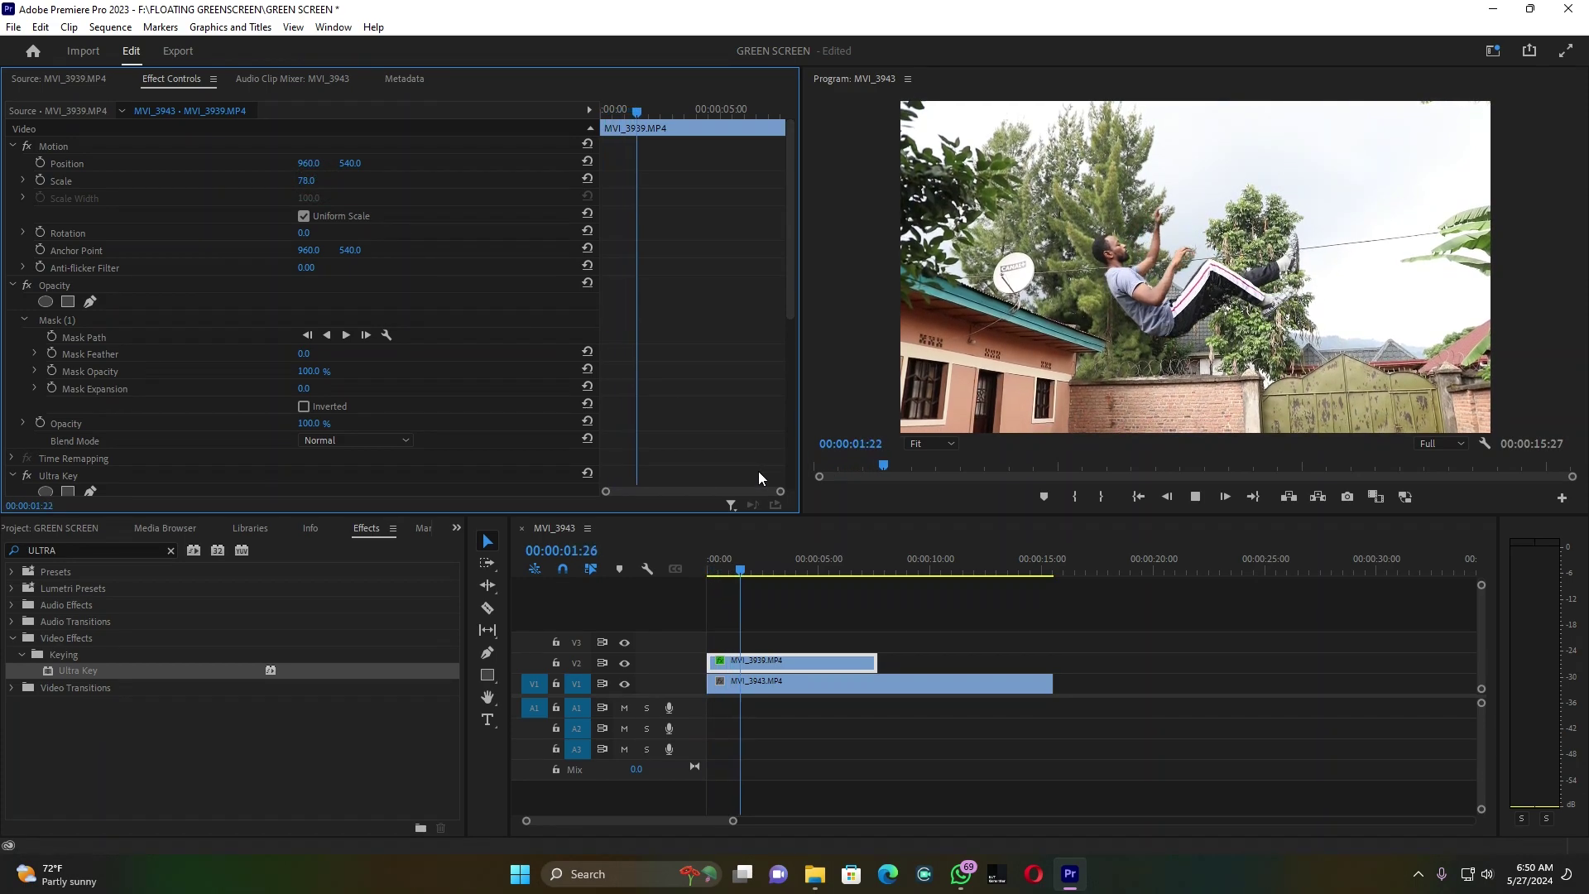
Set Ultra Key Matte Generation Highlight to 20 and Shadow to 36, then replay to review
key(space)
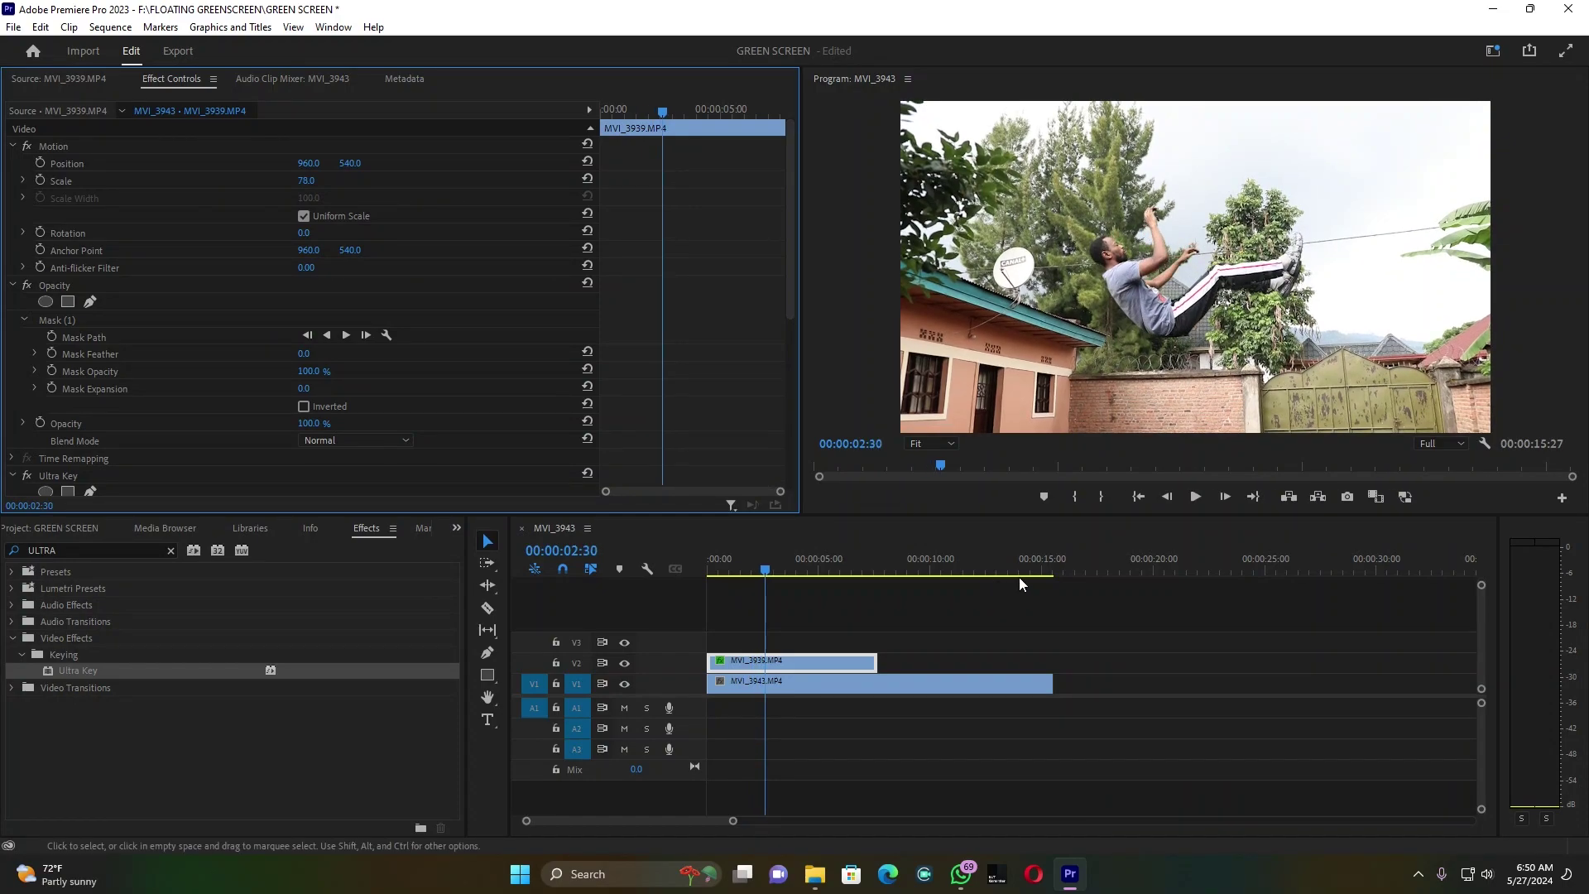
drag(765, 571, 751, 572)
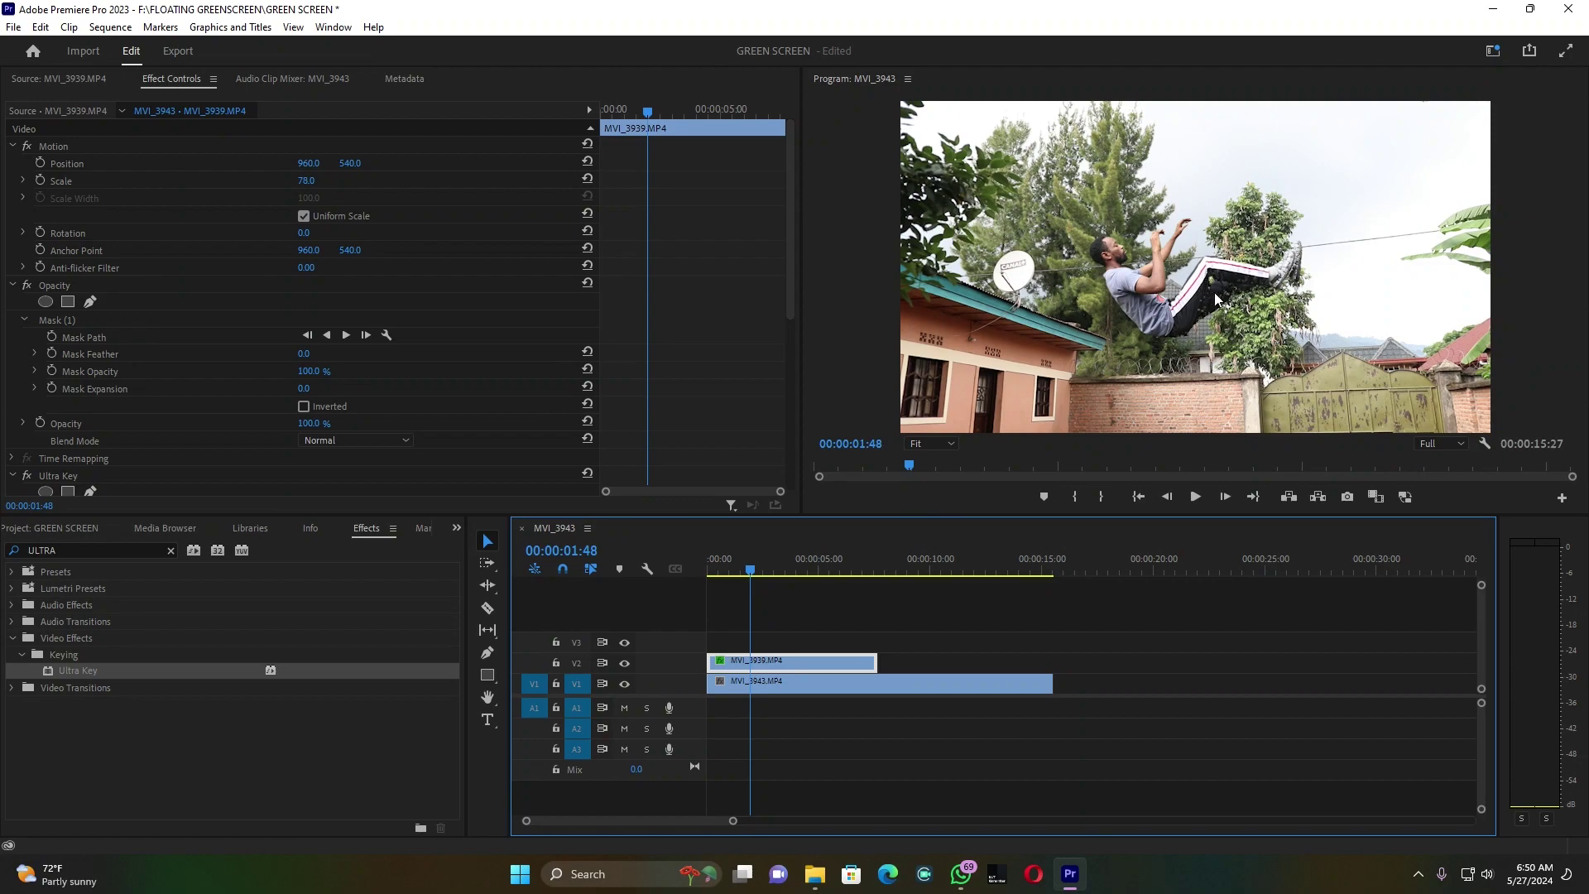
scroll(431, 358, down, 6)
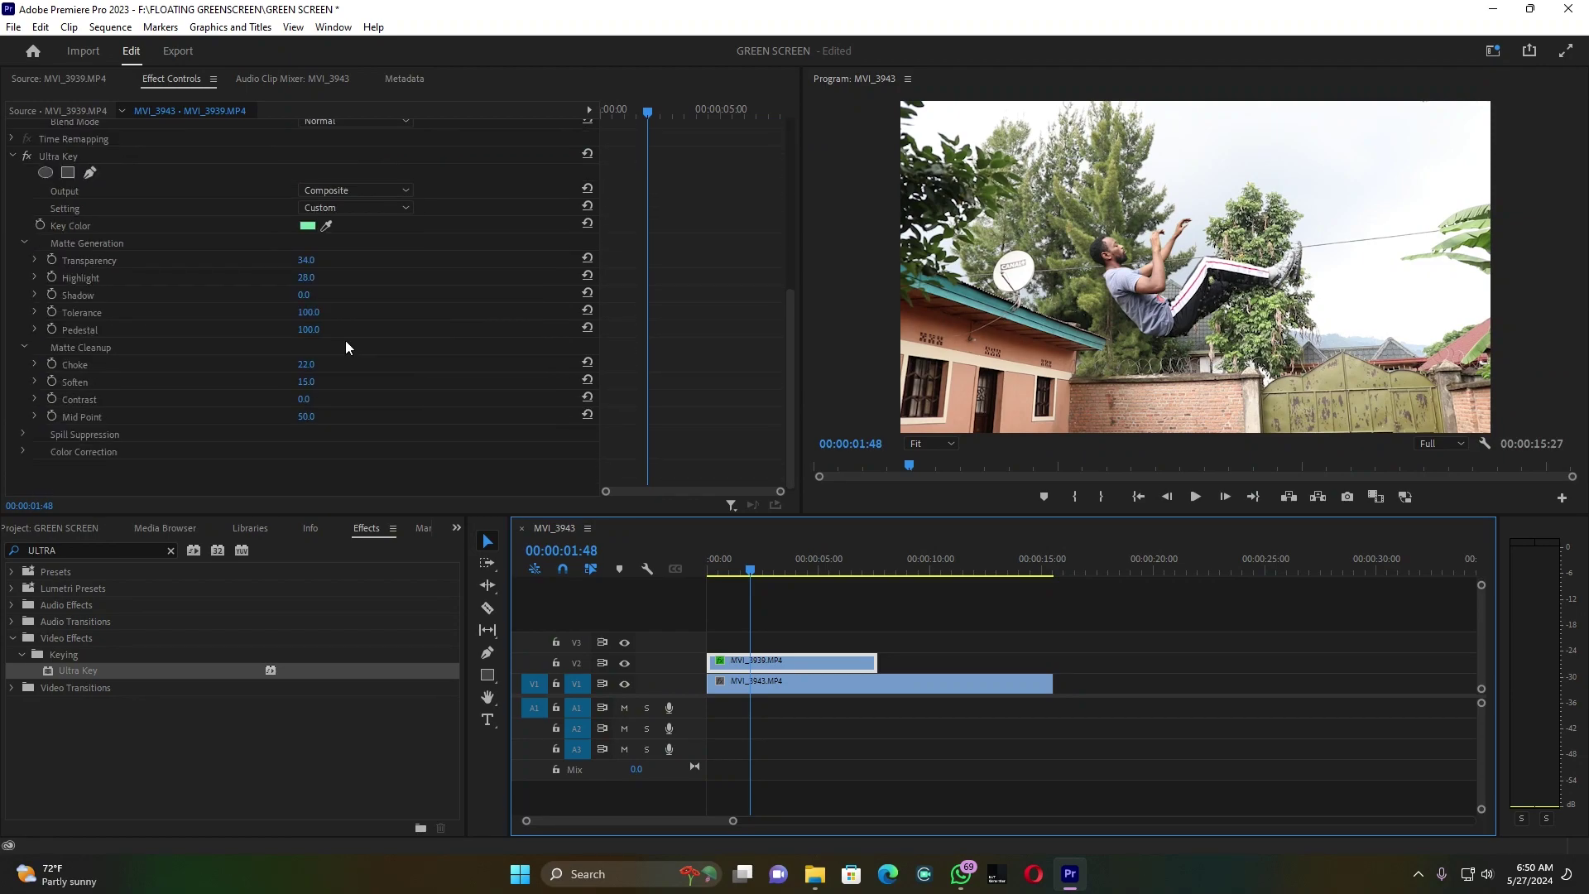
click(303, 282)
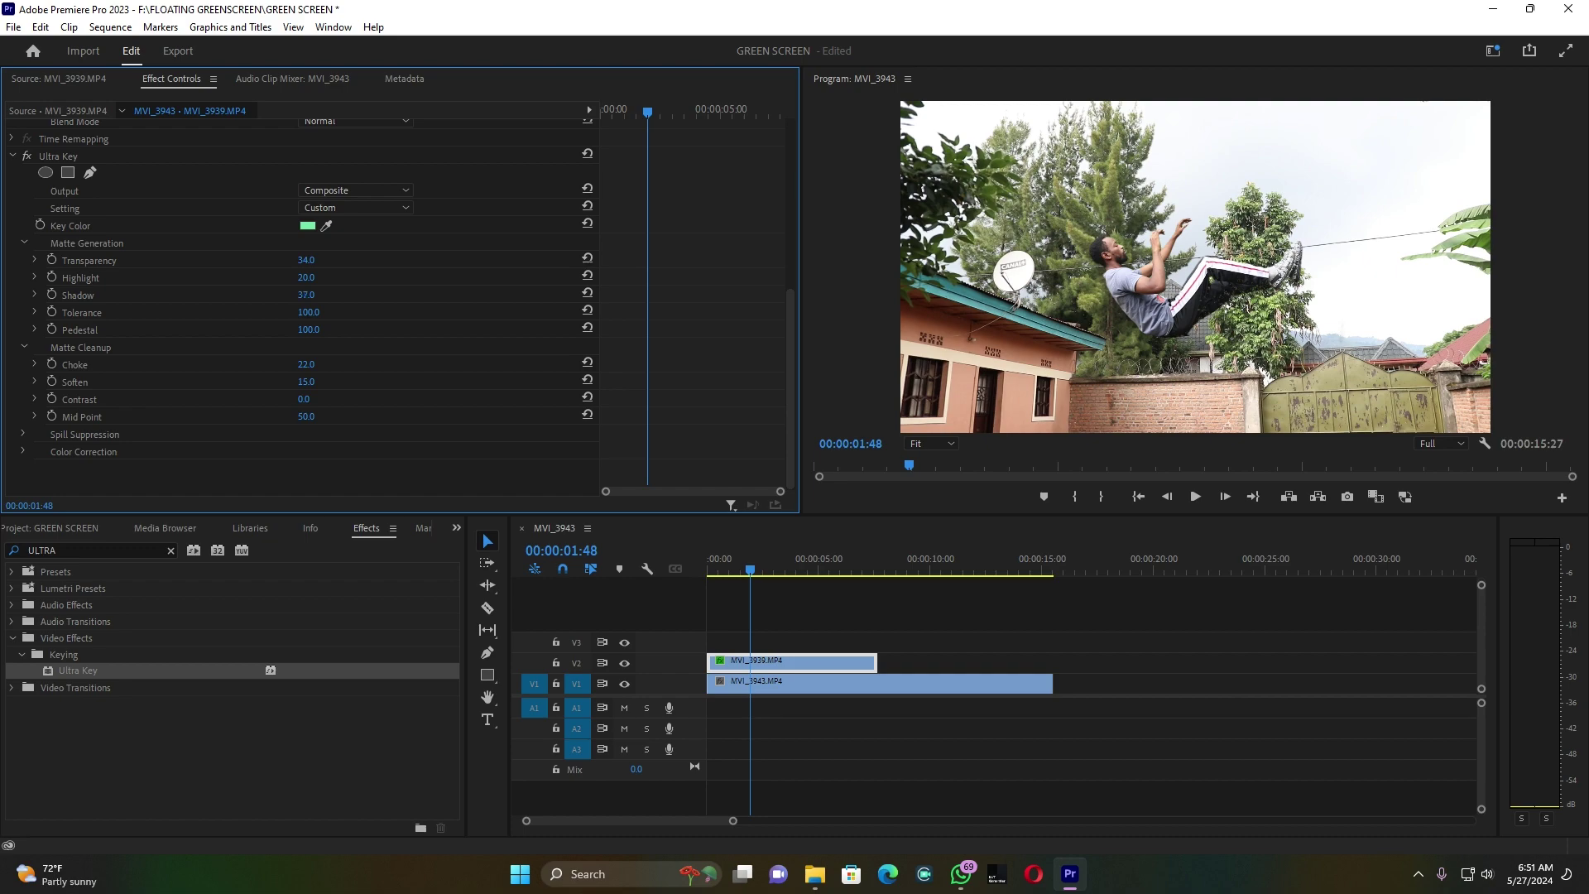
drag(307, 294, 306, 295)
key(space)
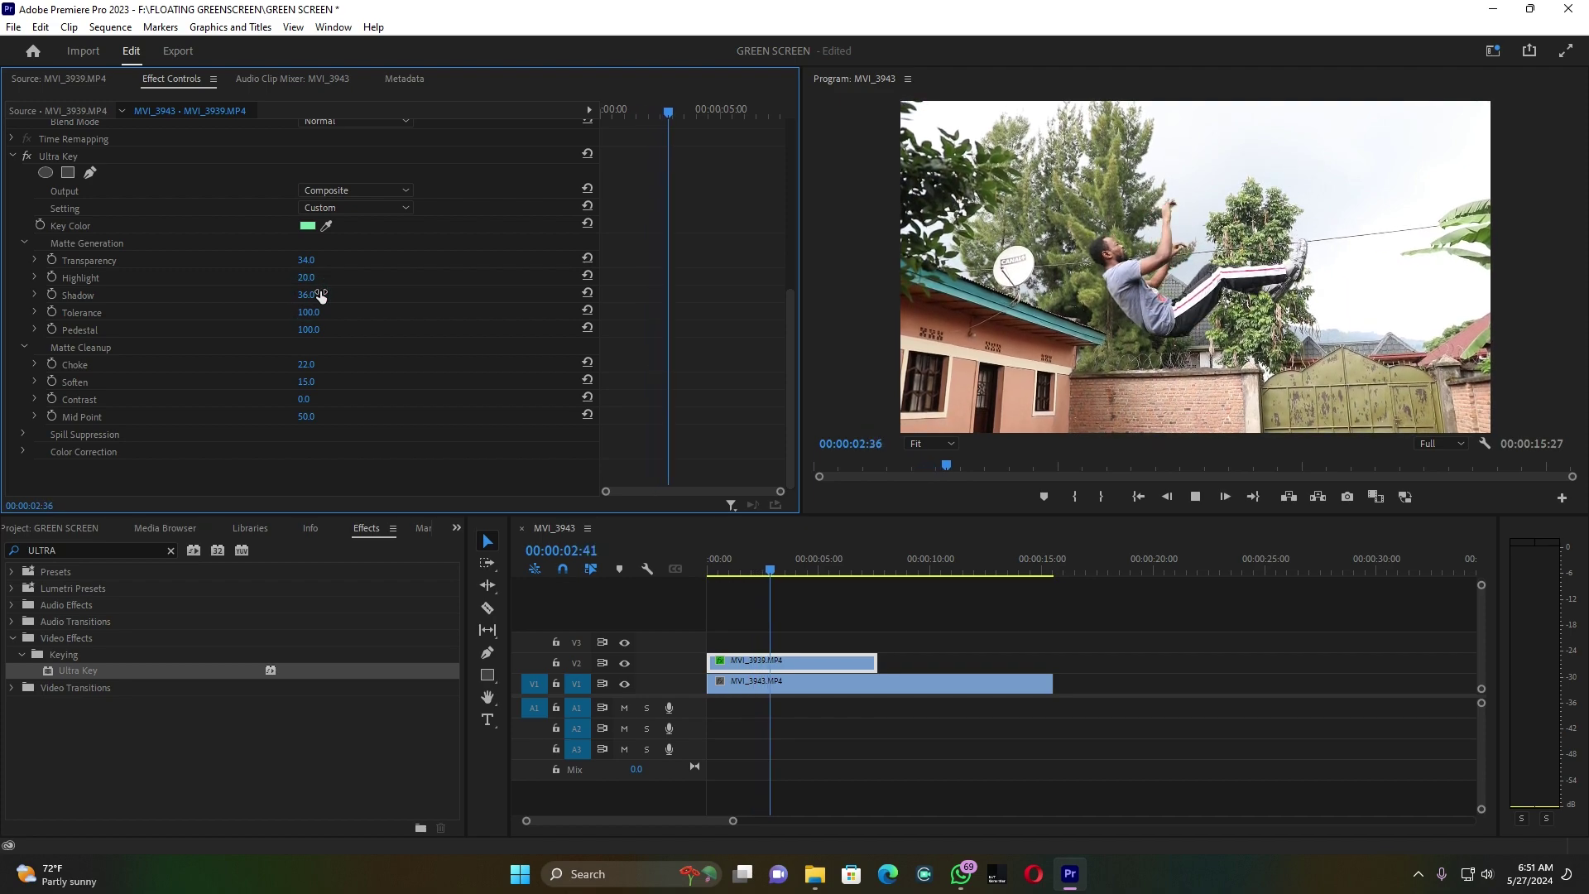
key(space)
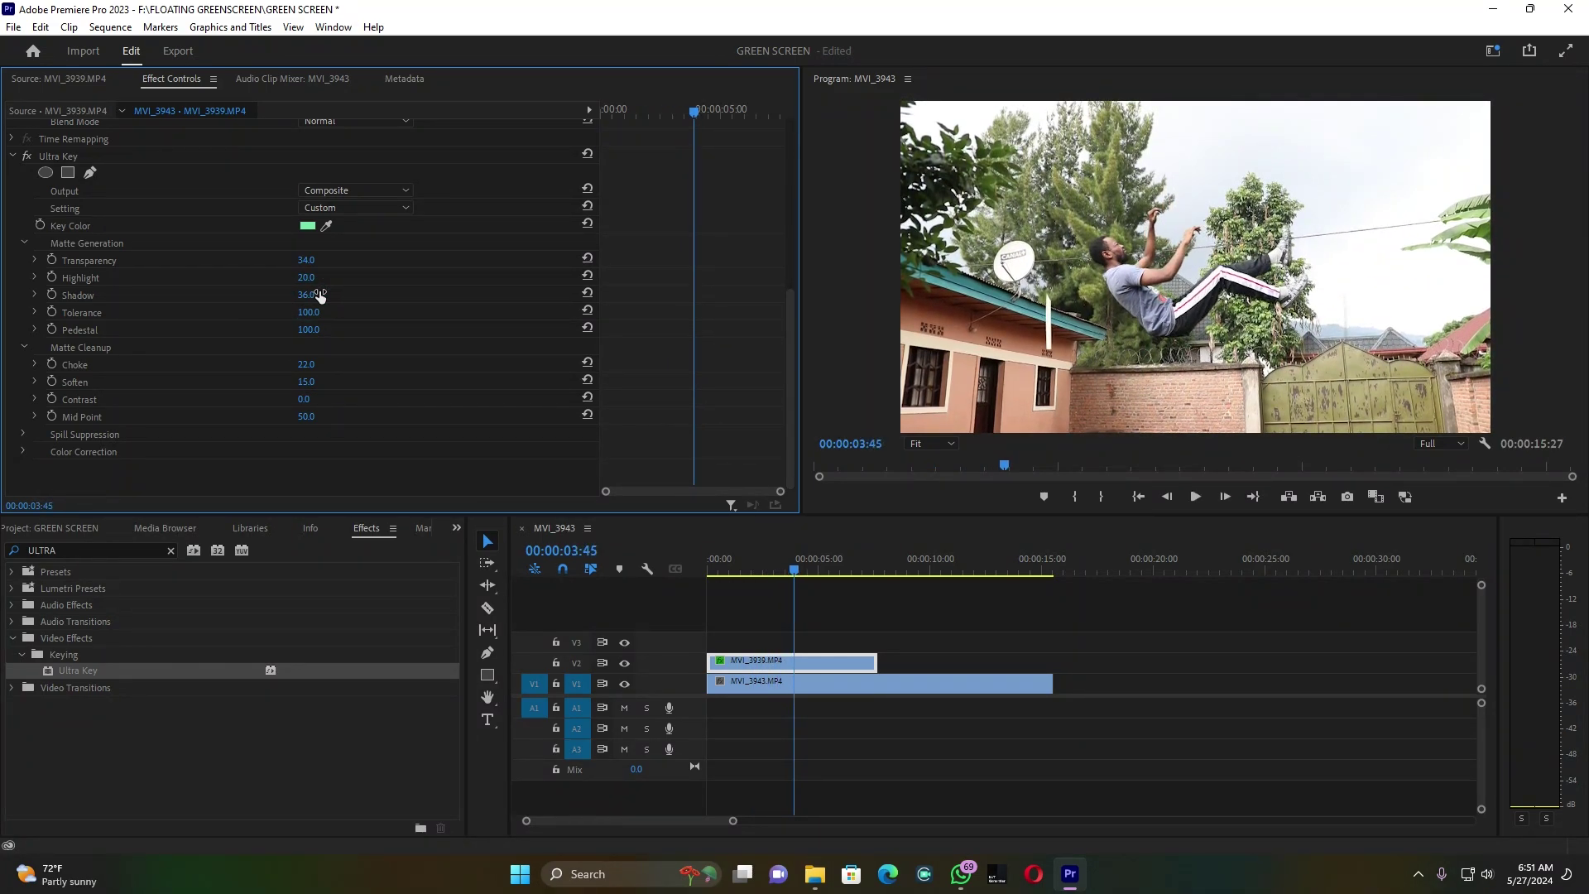
Drag the lower-left vertex of the person clip's Opacity Mask (1) up around the jumping figure
click(761, 660)
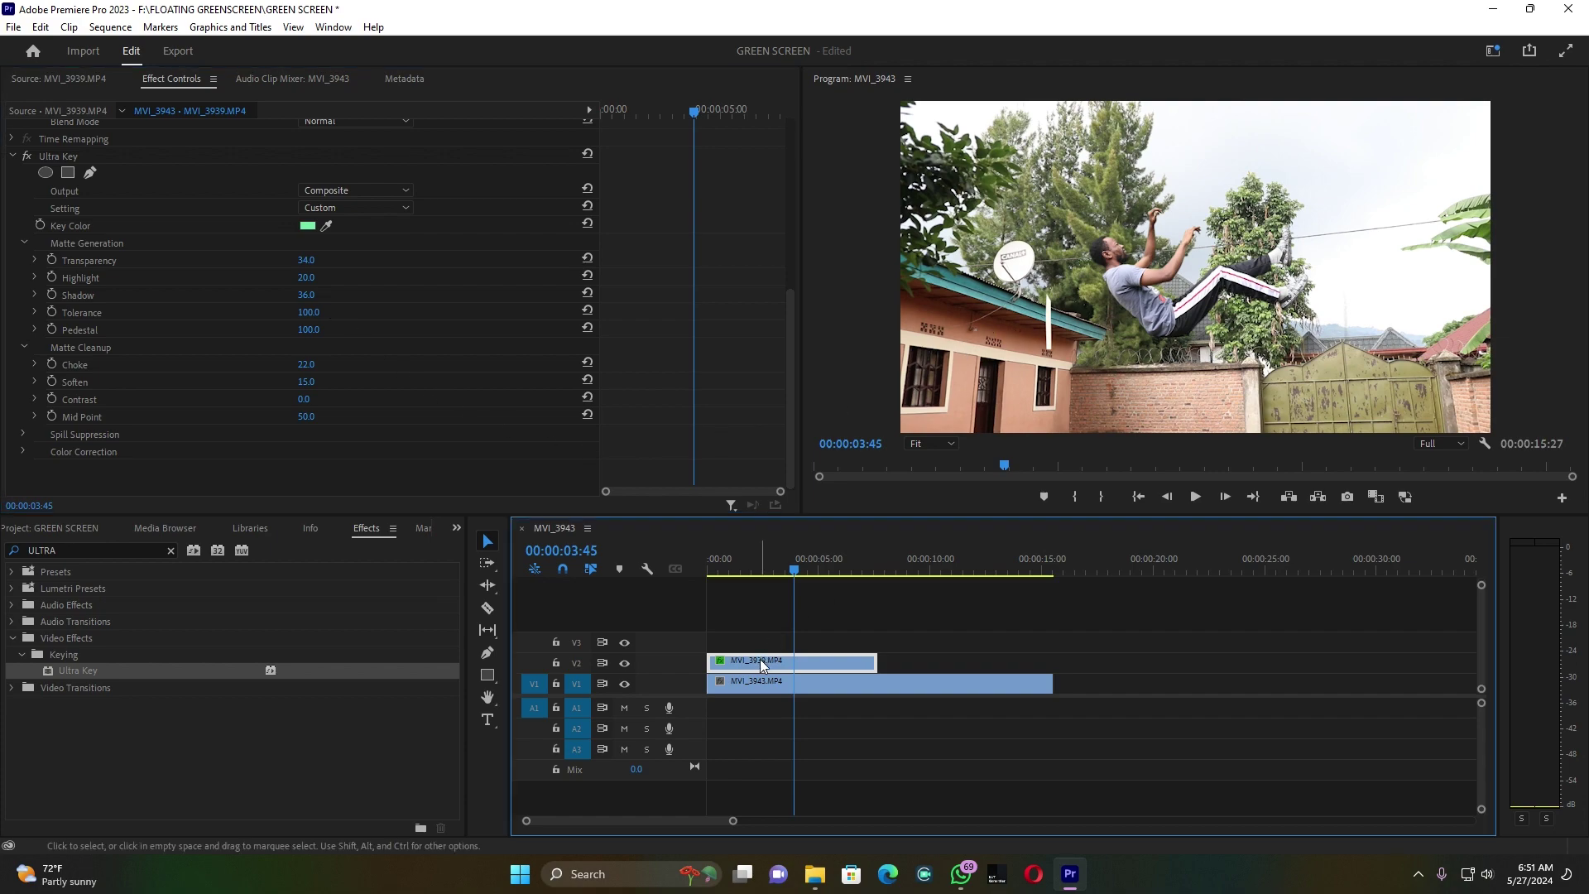
click(55, 157)
scroll(54, 157, up, 3)
scroll(62, 165, up, 2)
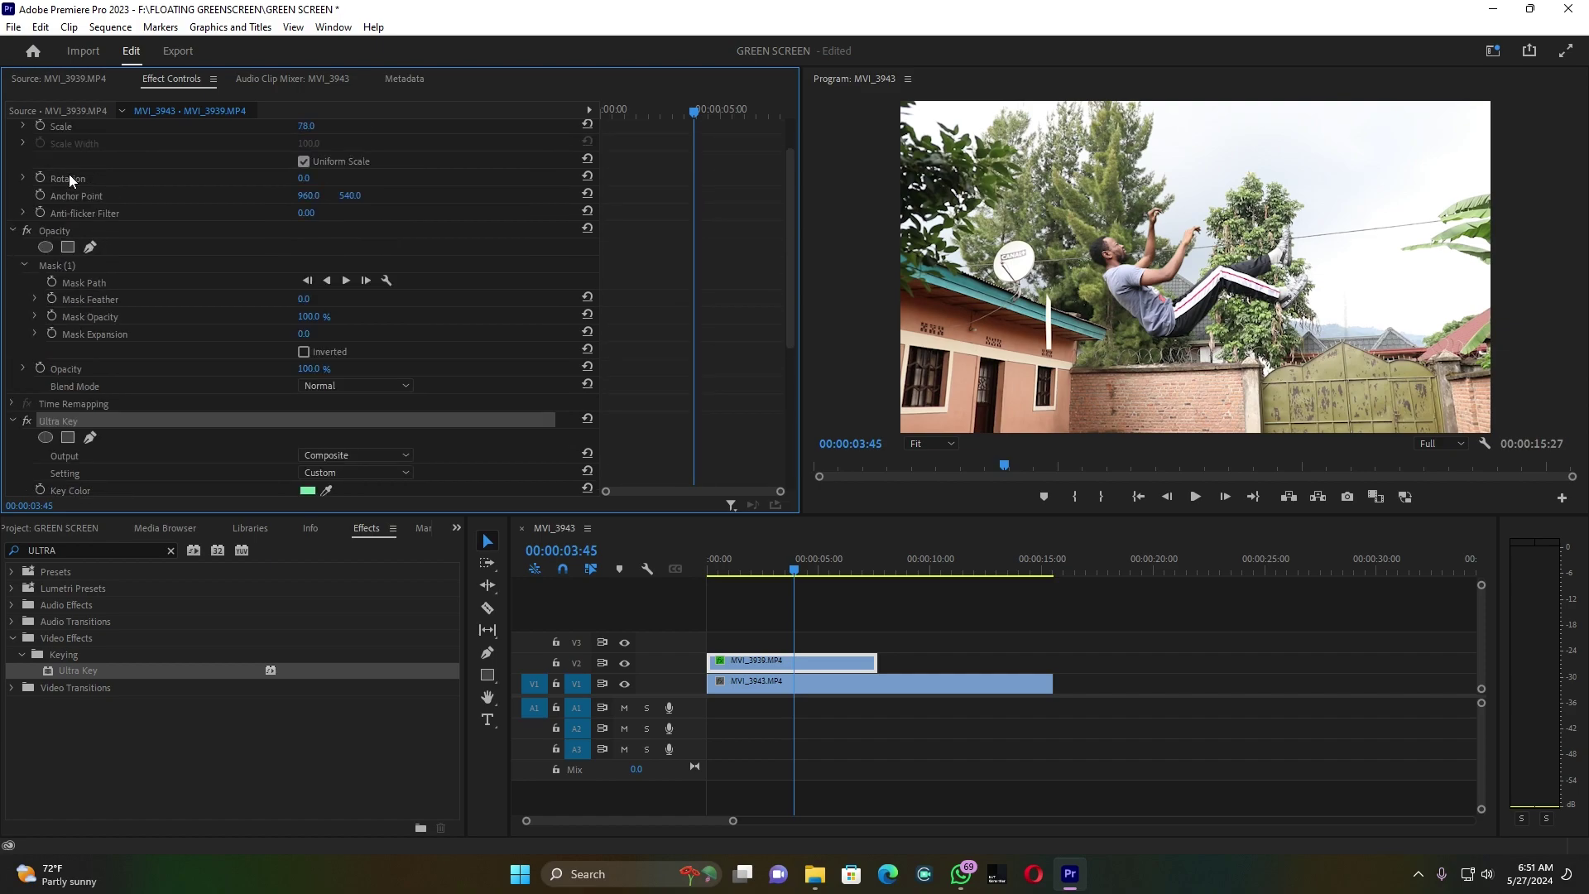
click(61, 266)
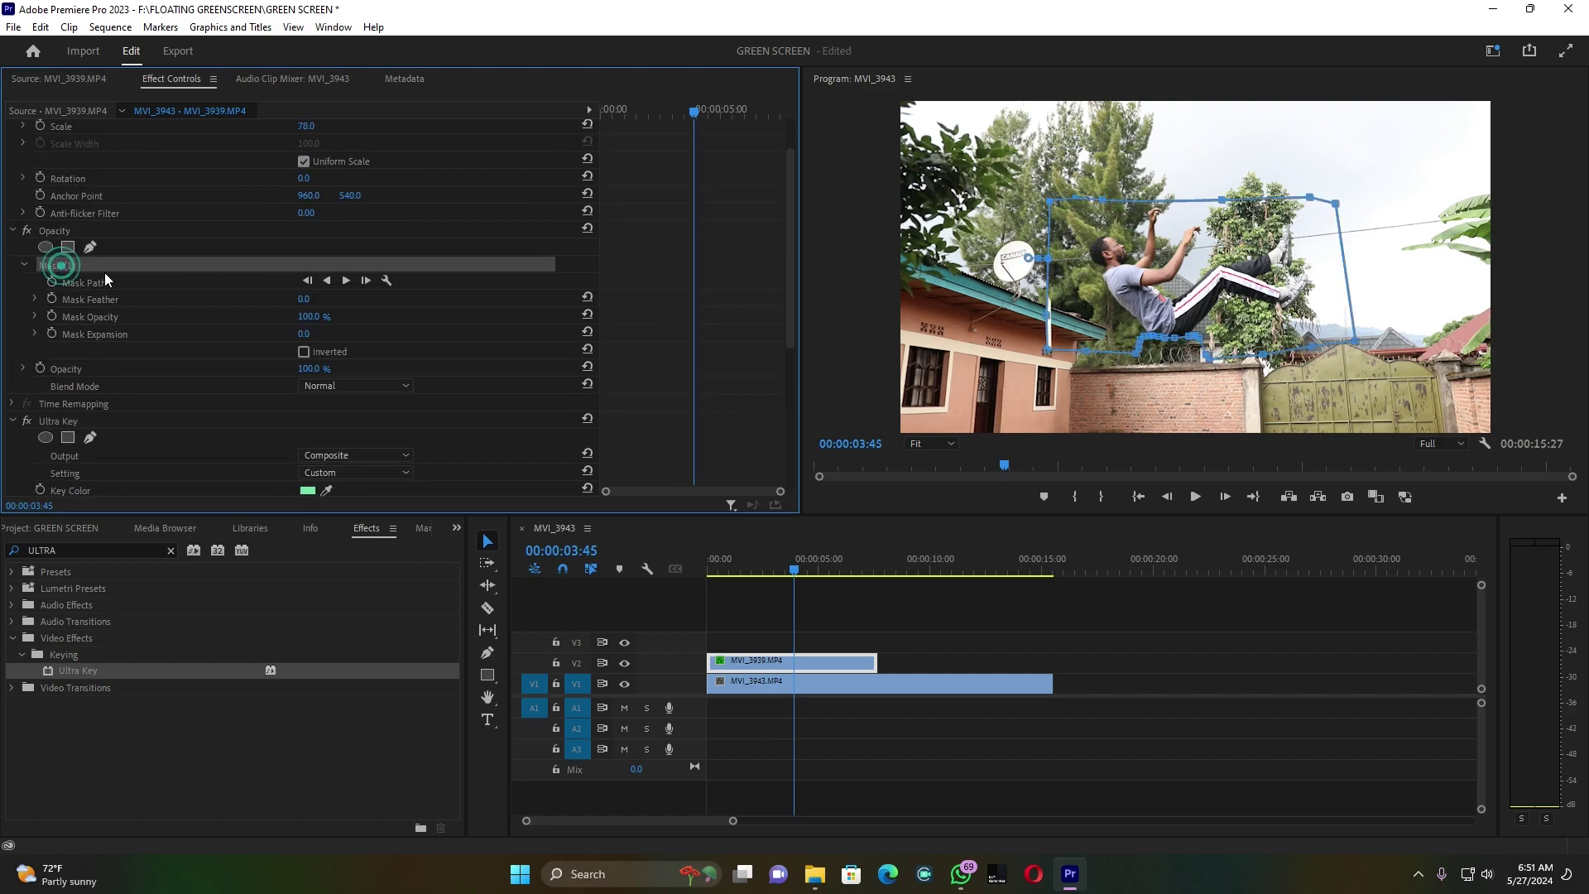
drag(1048, 350, 1061, 312)
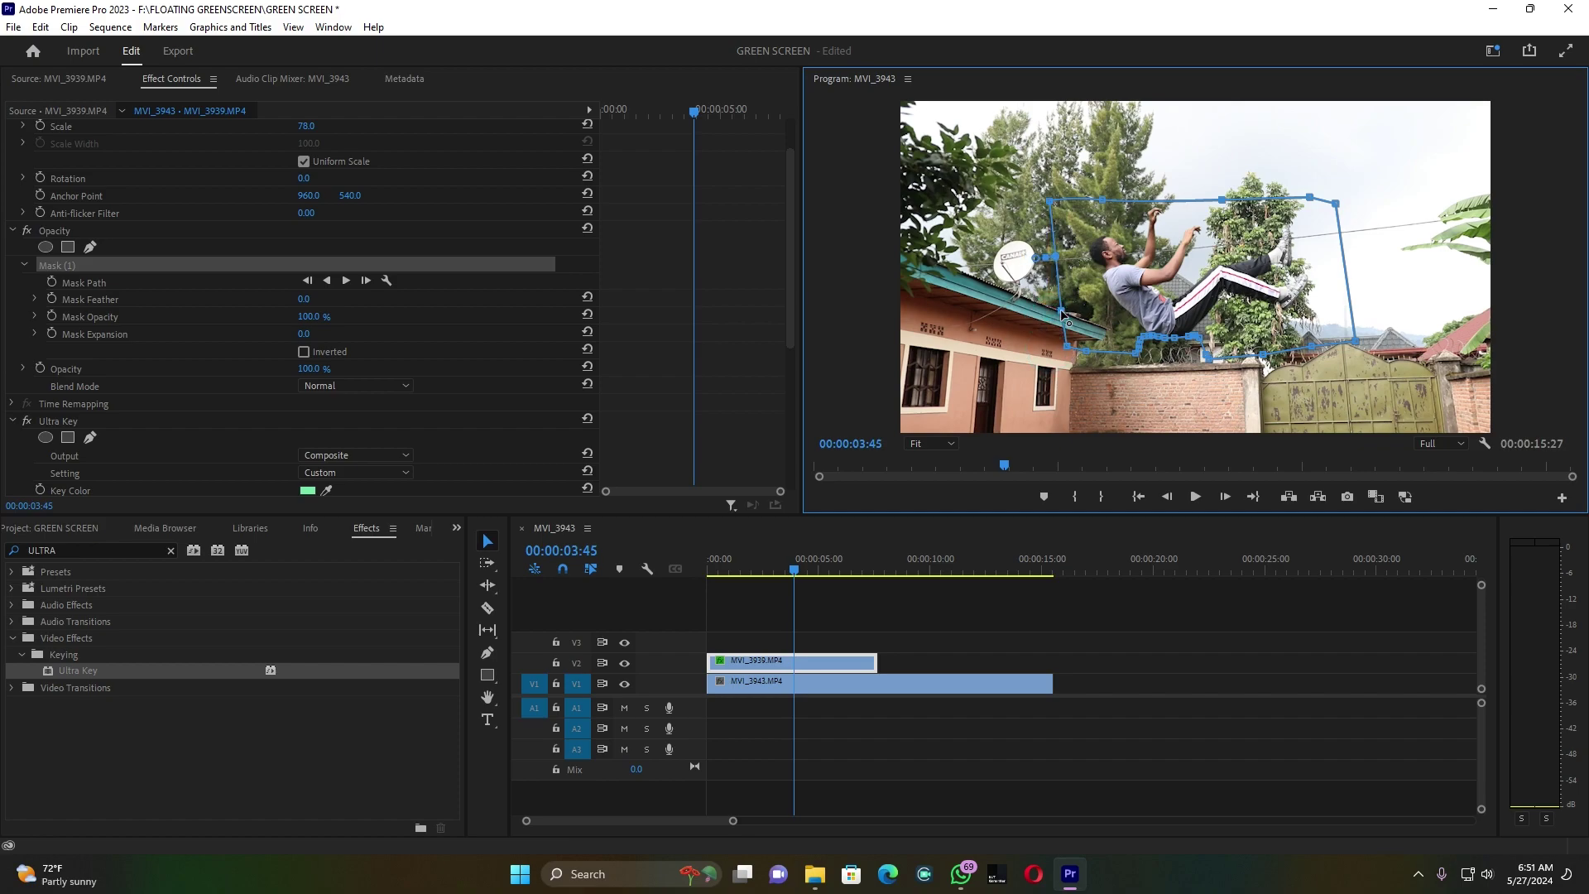
Play the sequence several times from near the start to check the mask coverage
key(space)
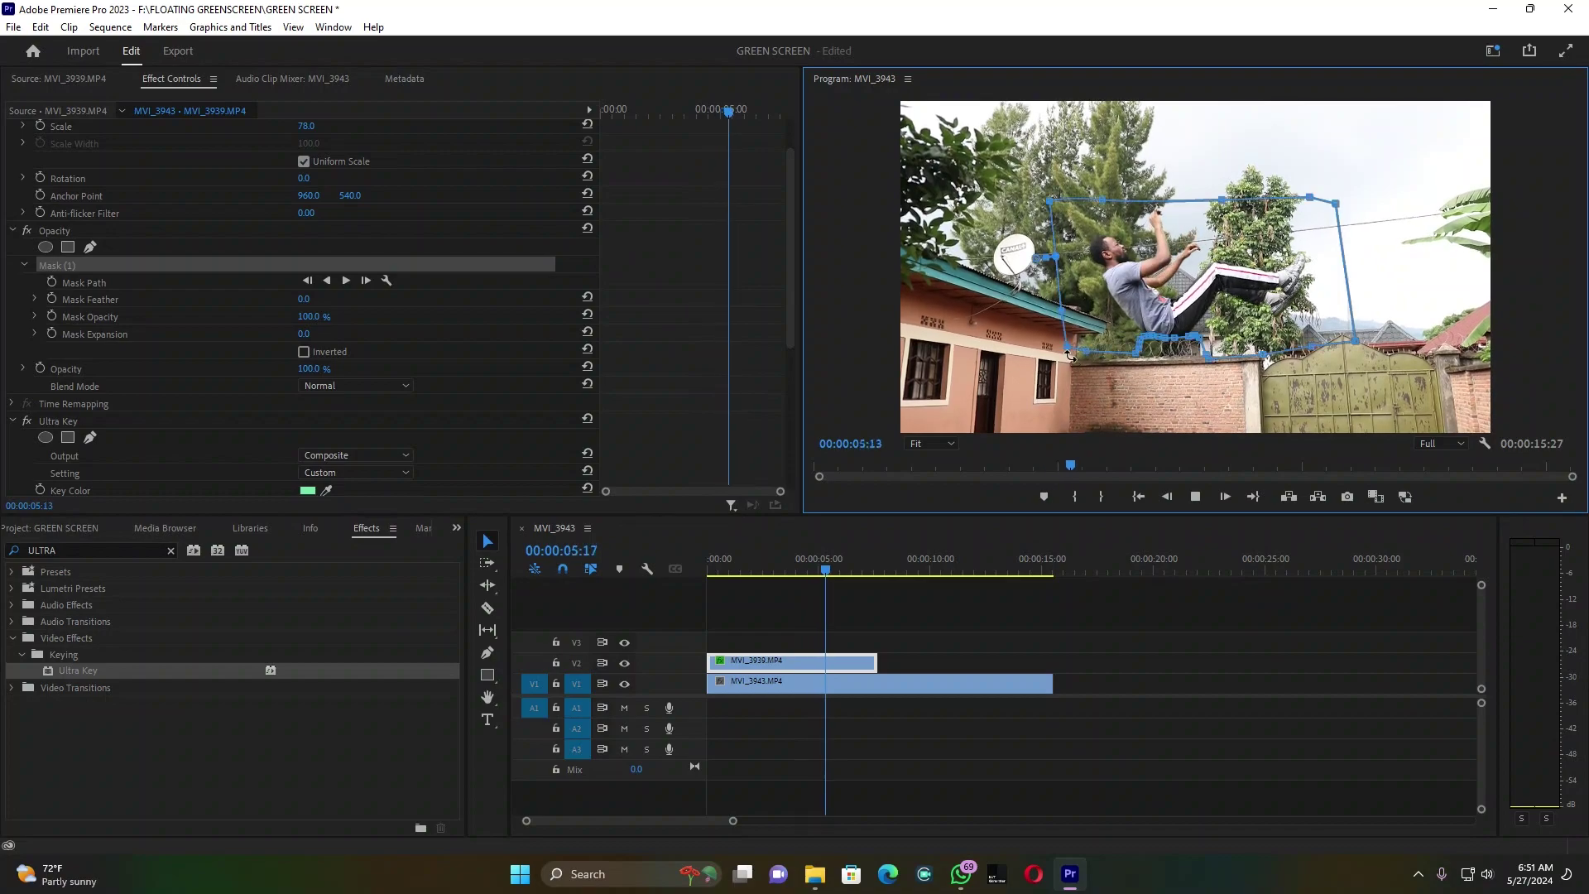
key(space)
scroll(489, 391, down, 5)
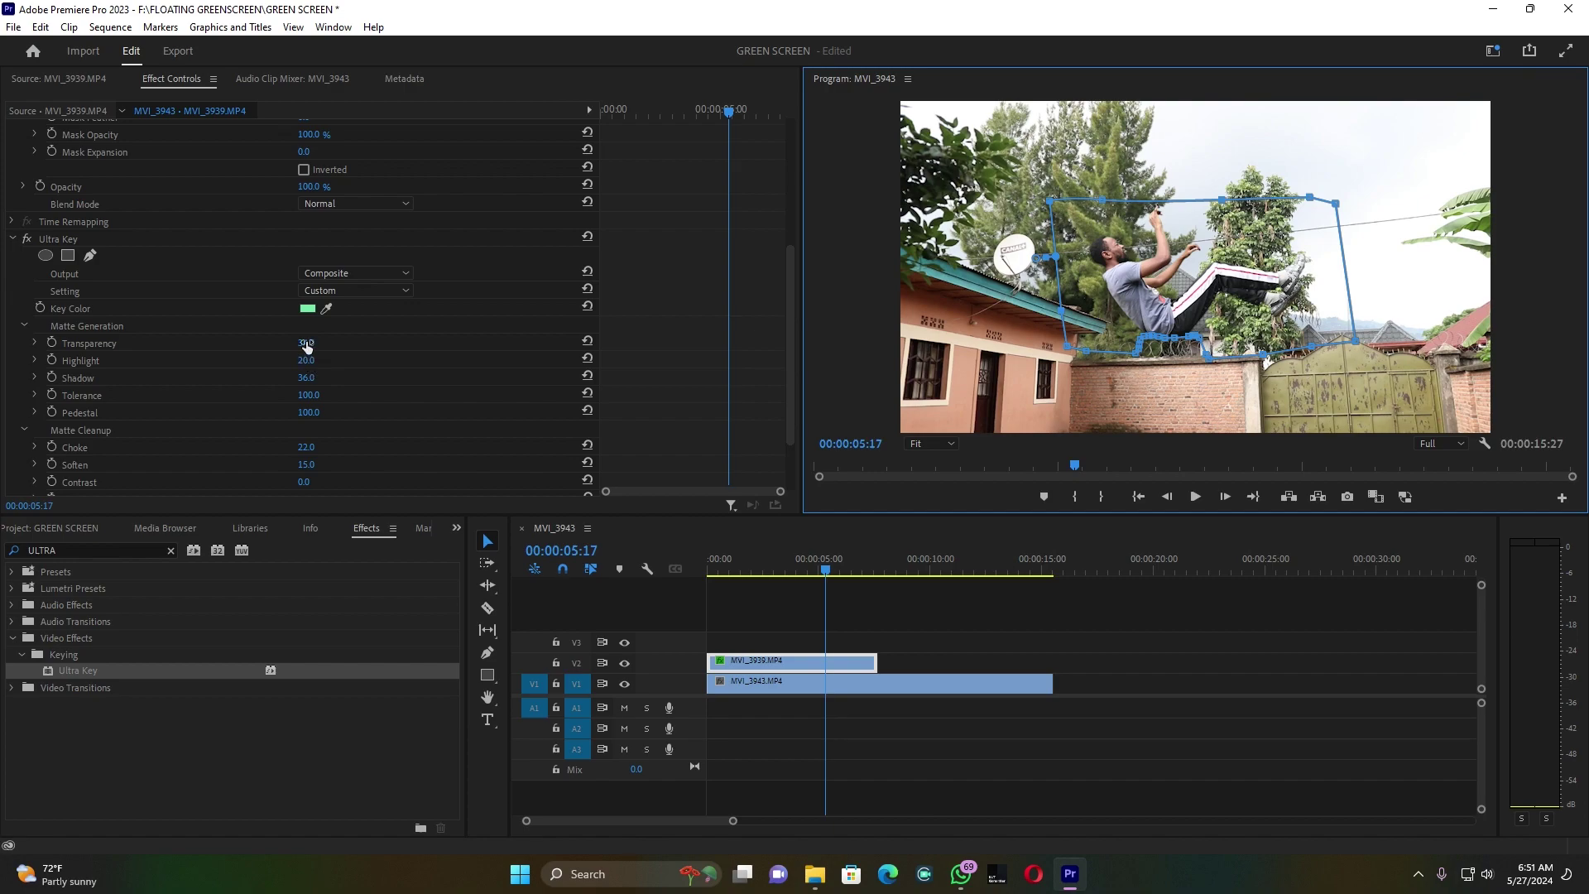
key(space)
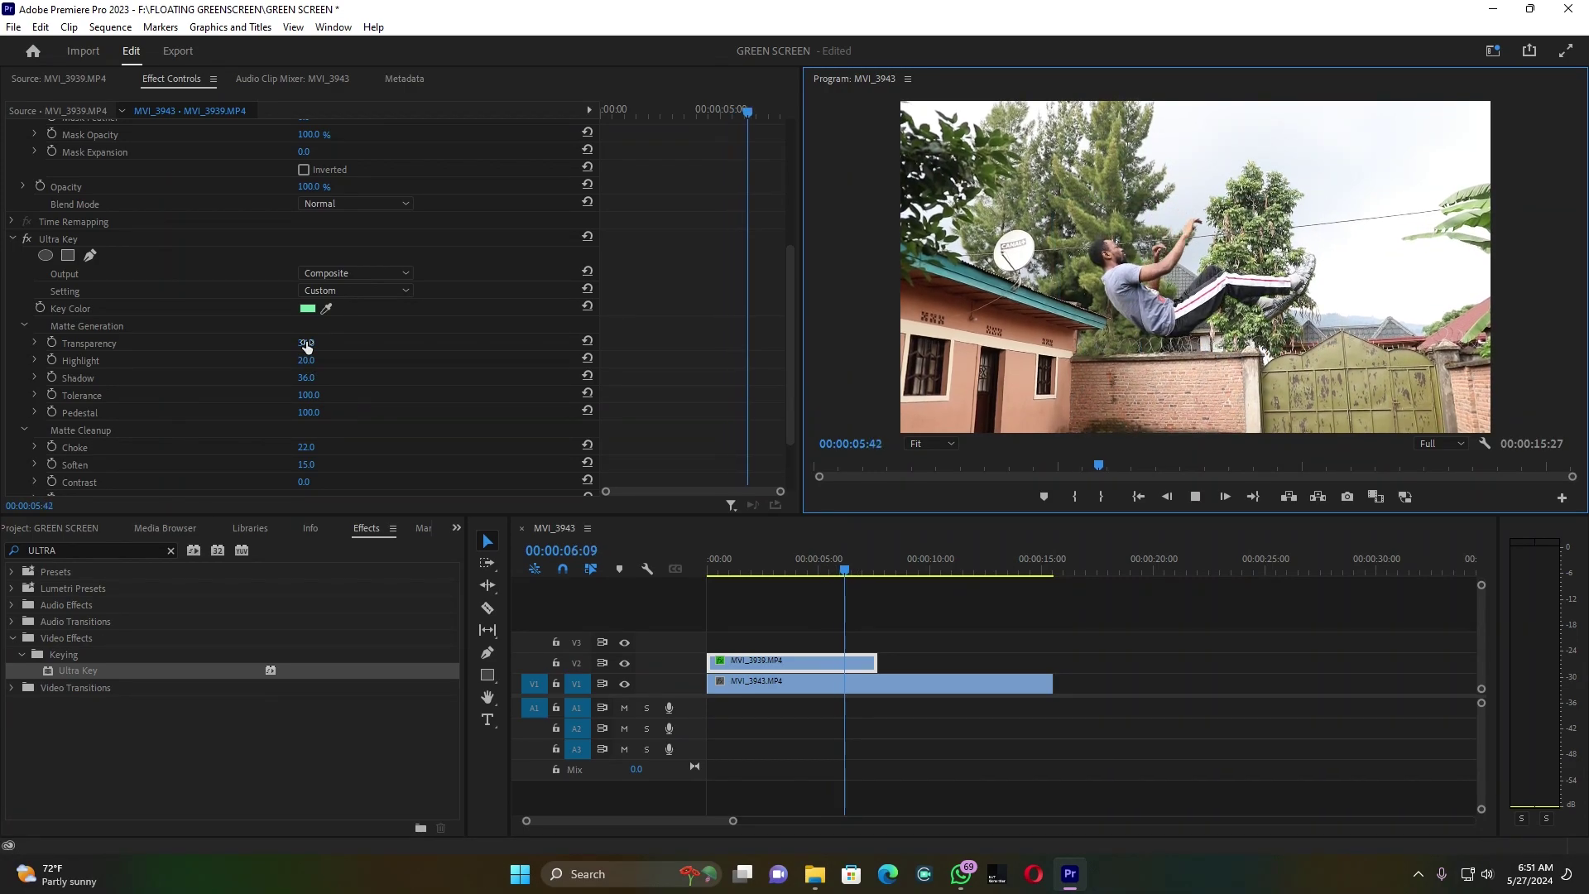
key(space)
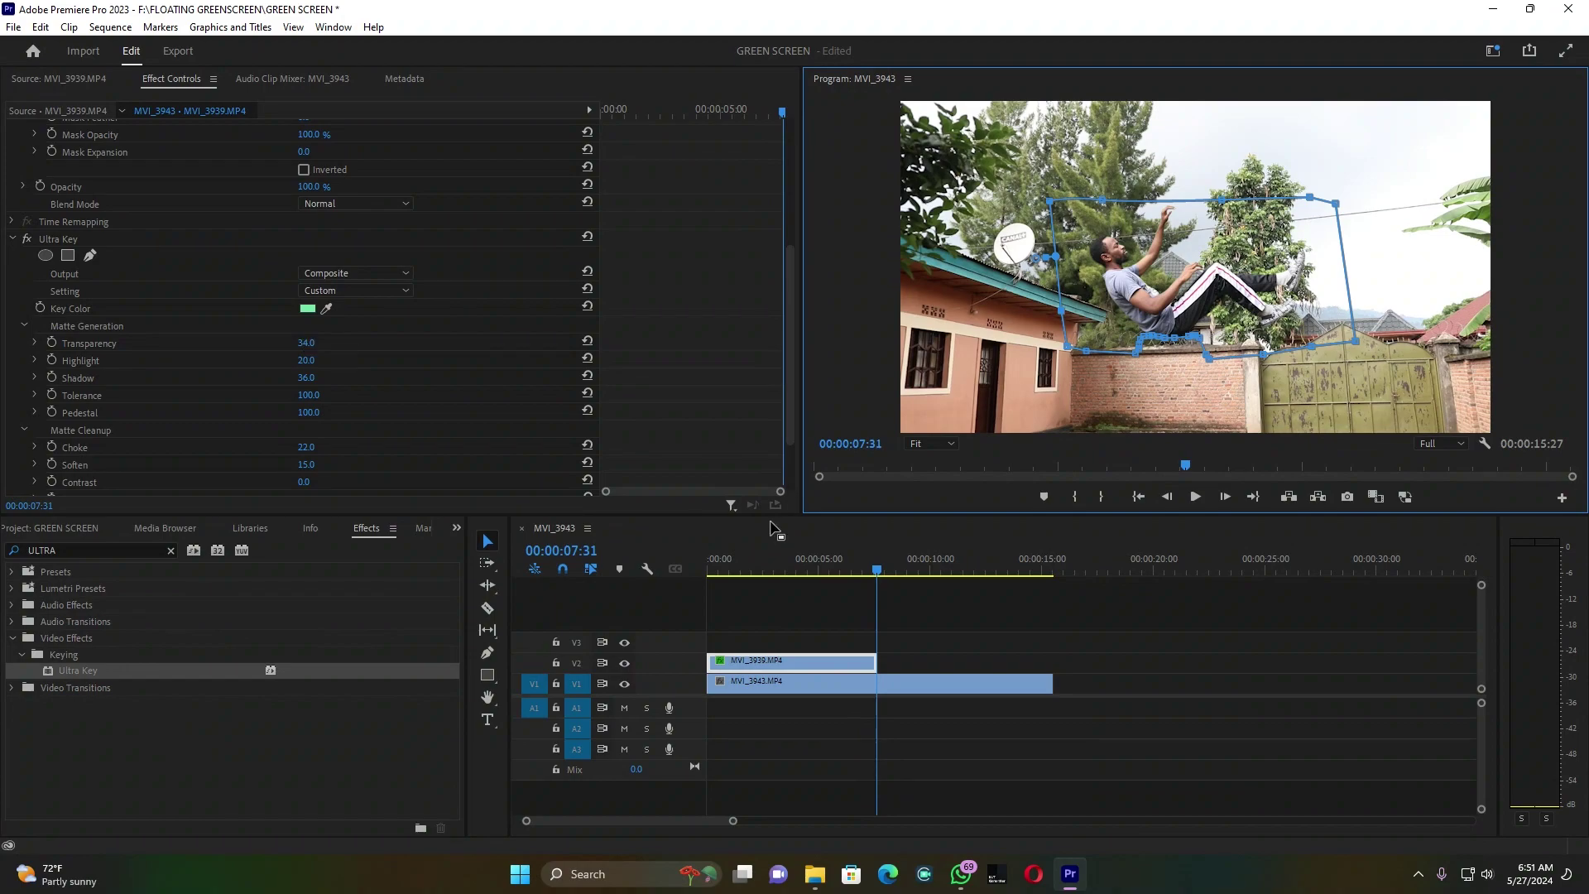
drag(823, 561, 715, 564)
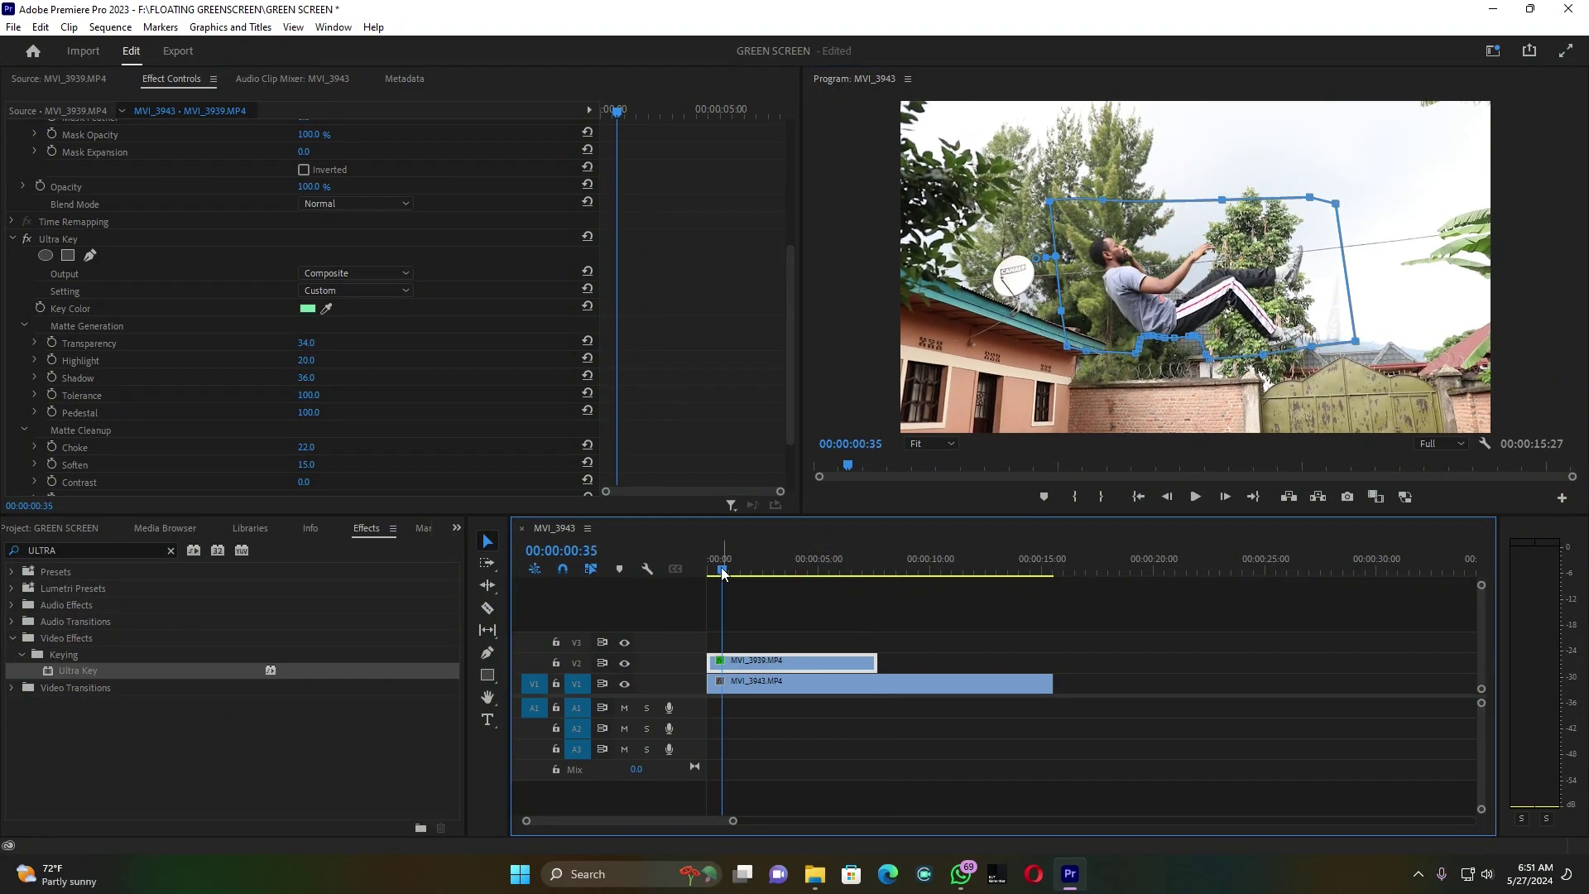
key(space)
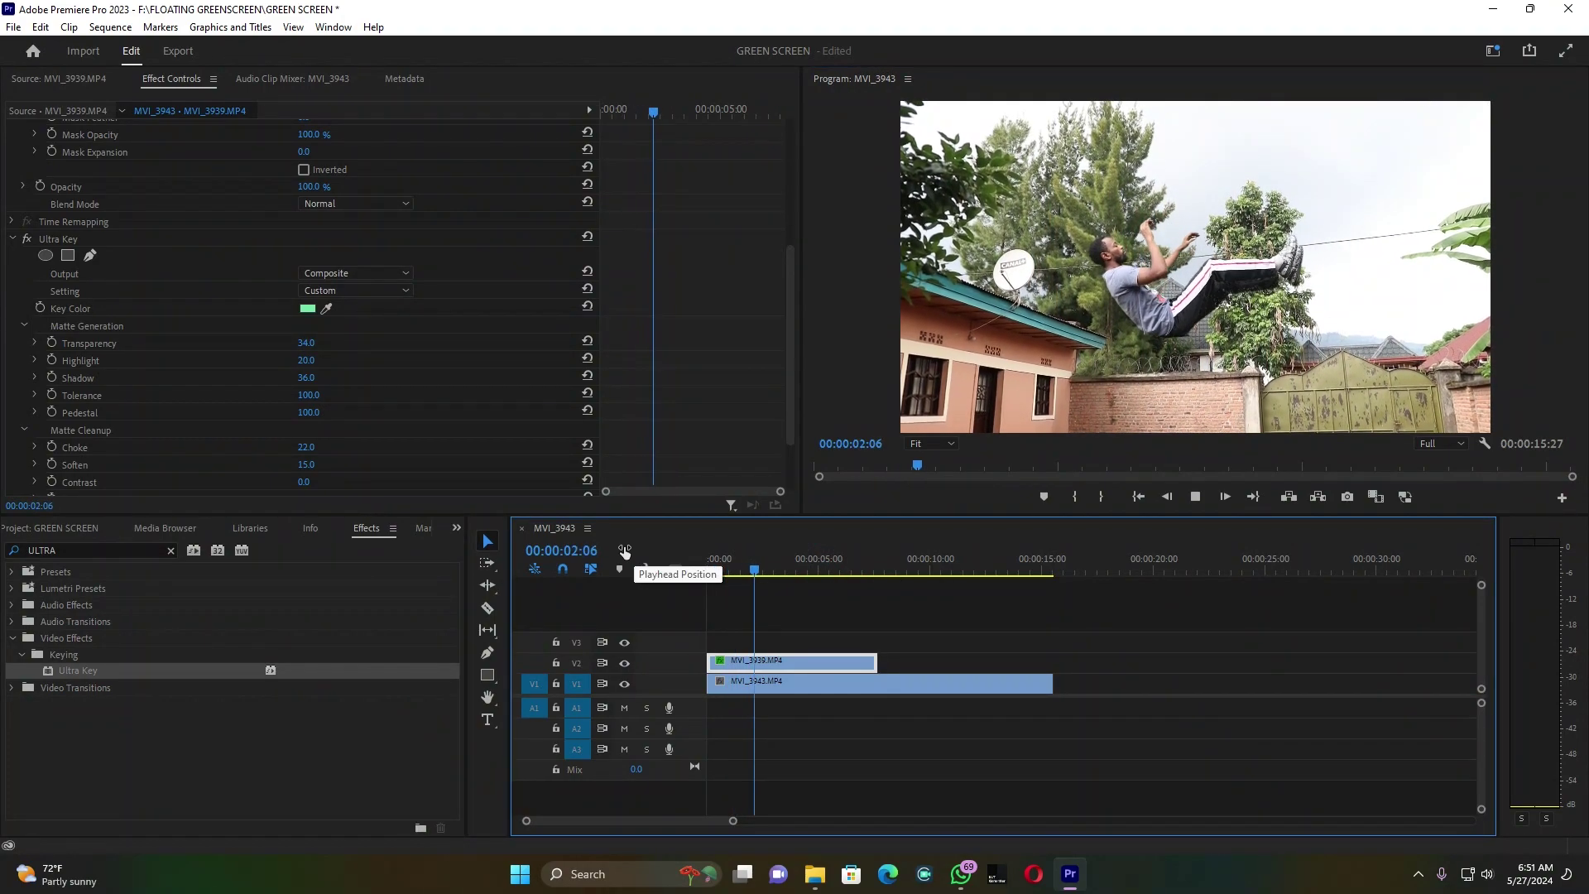
key(space)
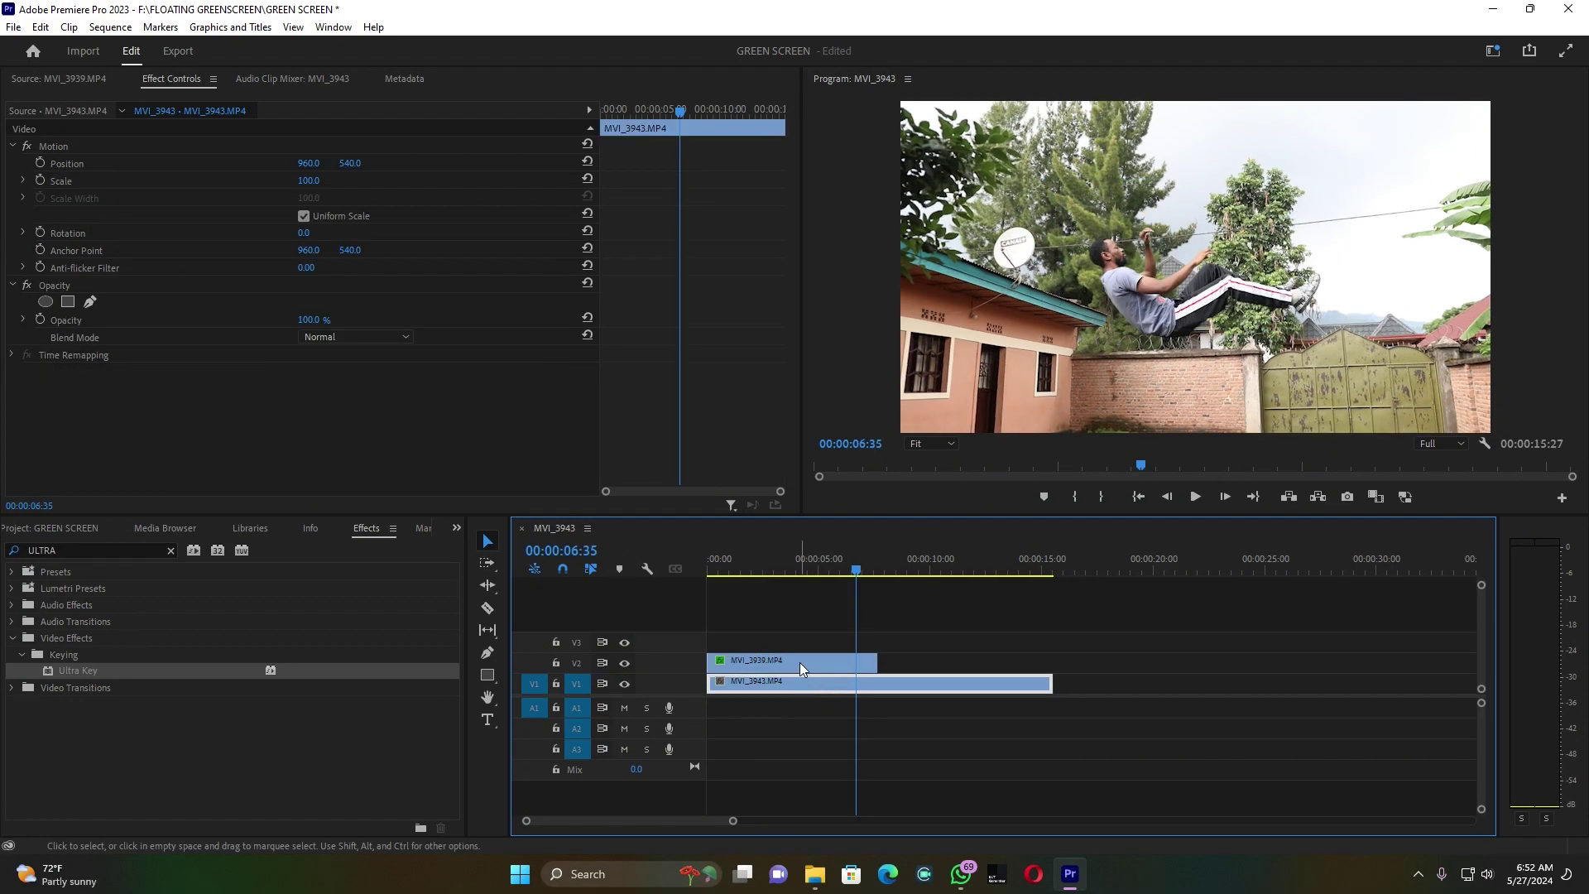
click(800, 664)
right_click(801, 669)
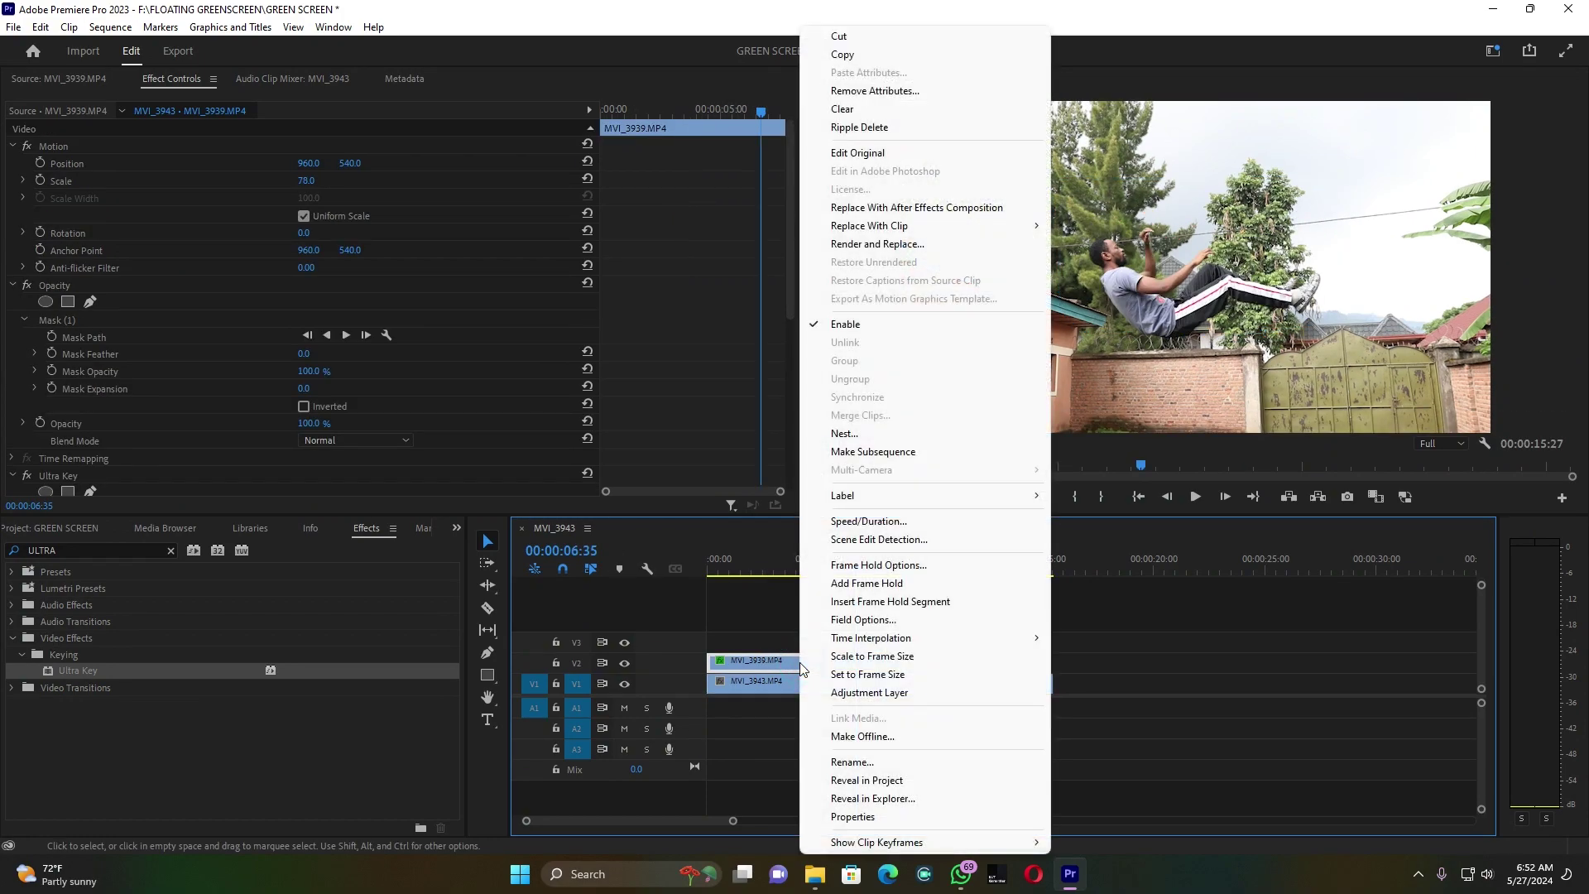
click(868, 520)
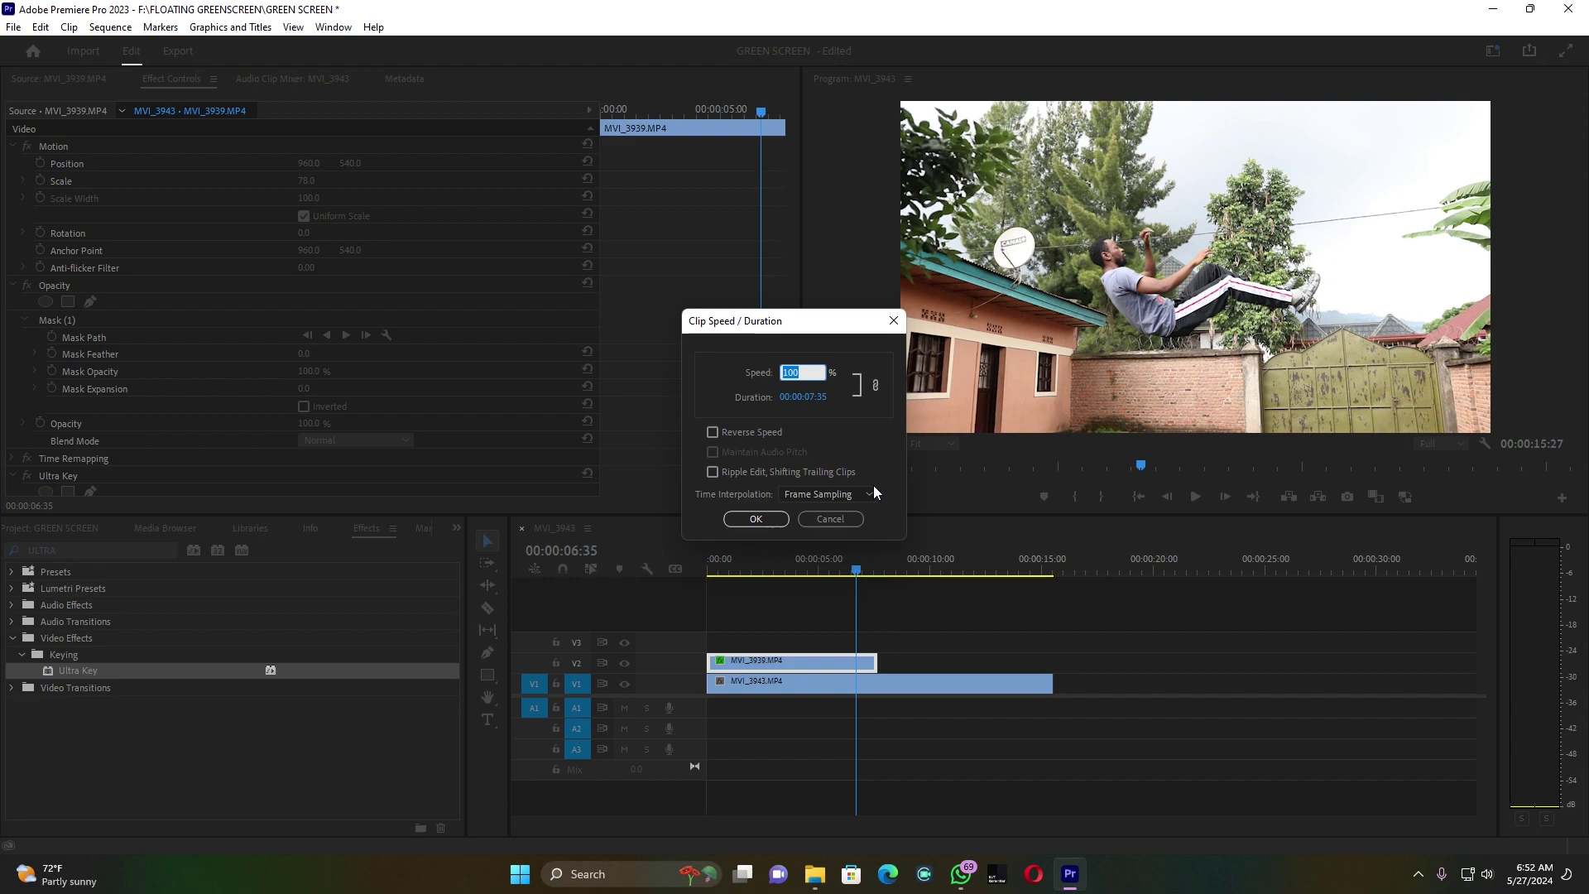
text(50)
click(801, 492)
click(811, 548)
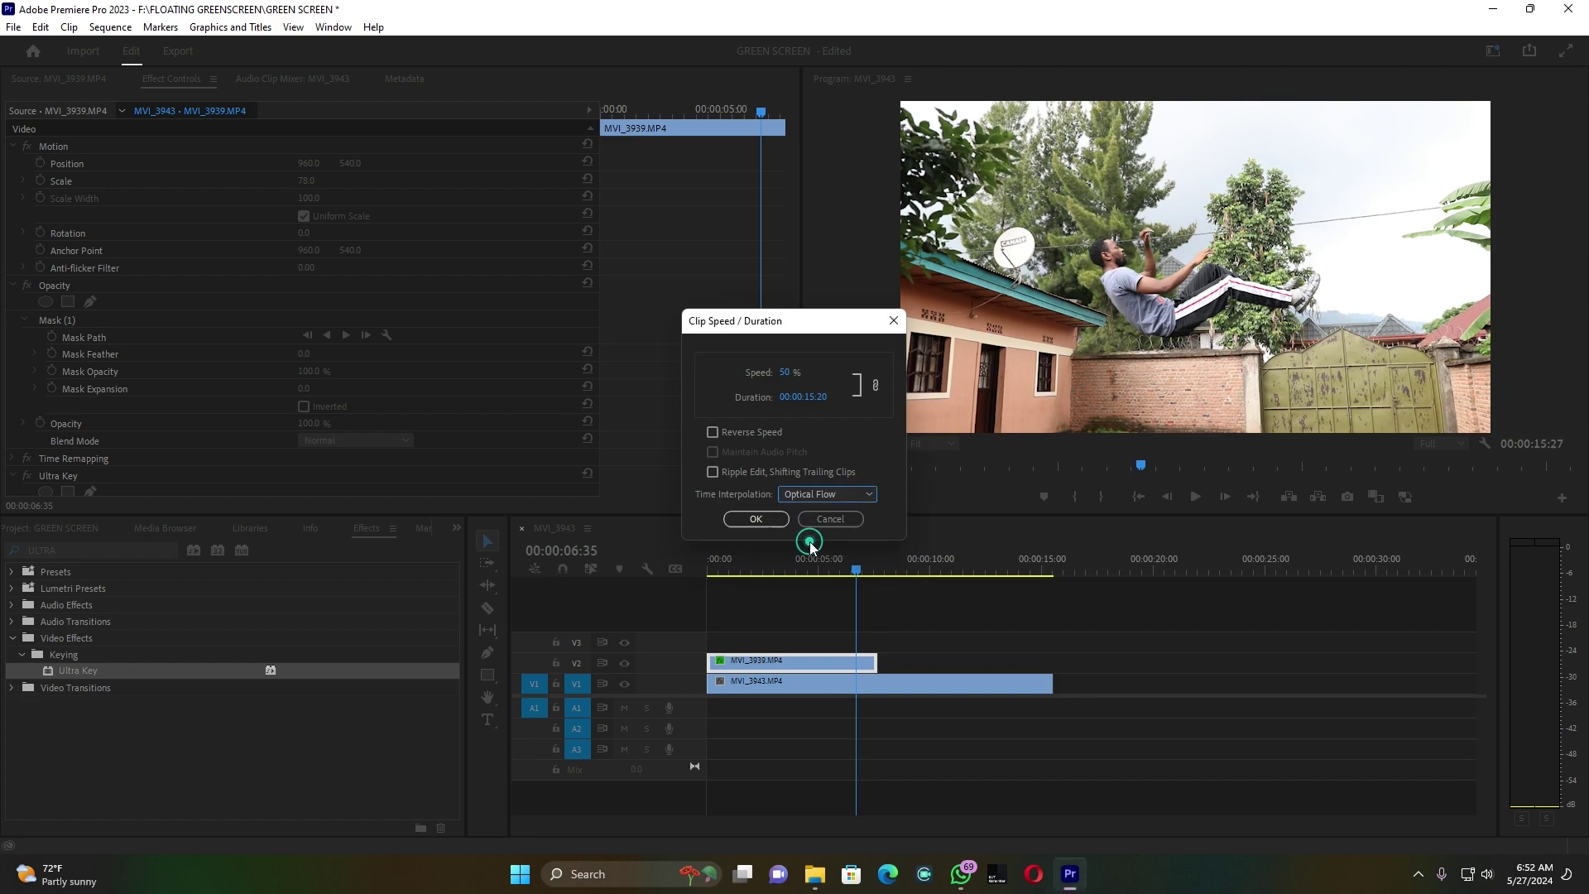
click(754, 519)
key(space)
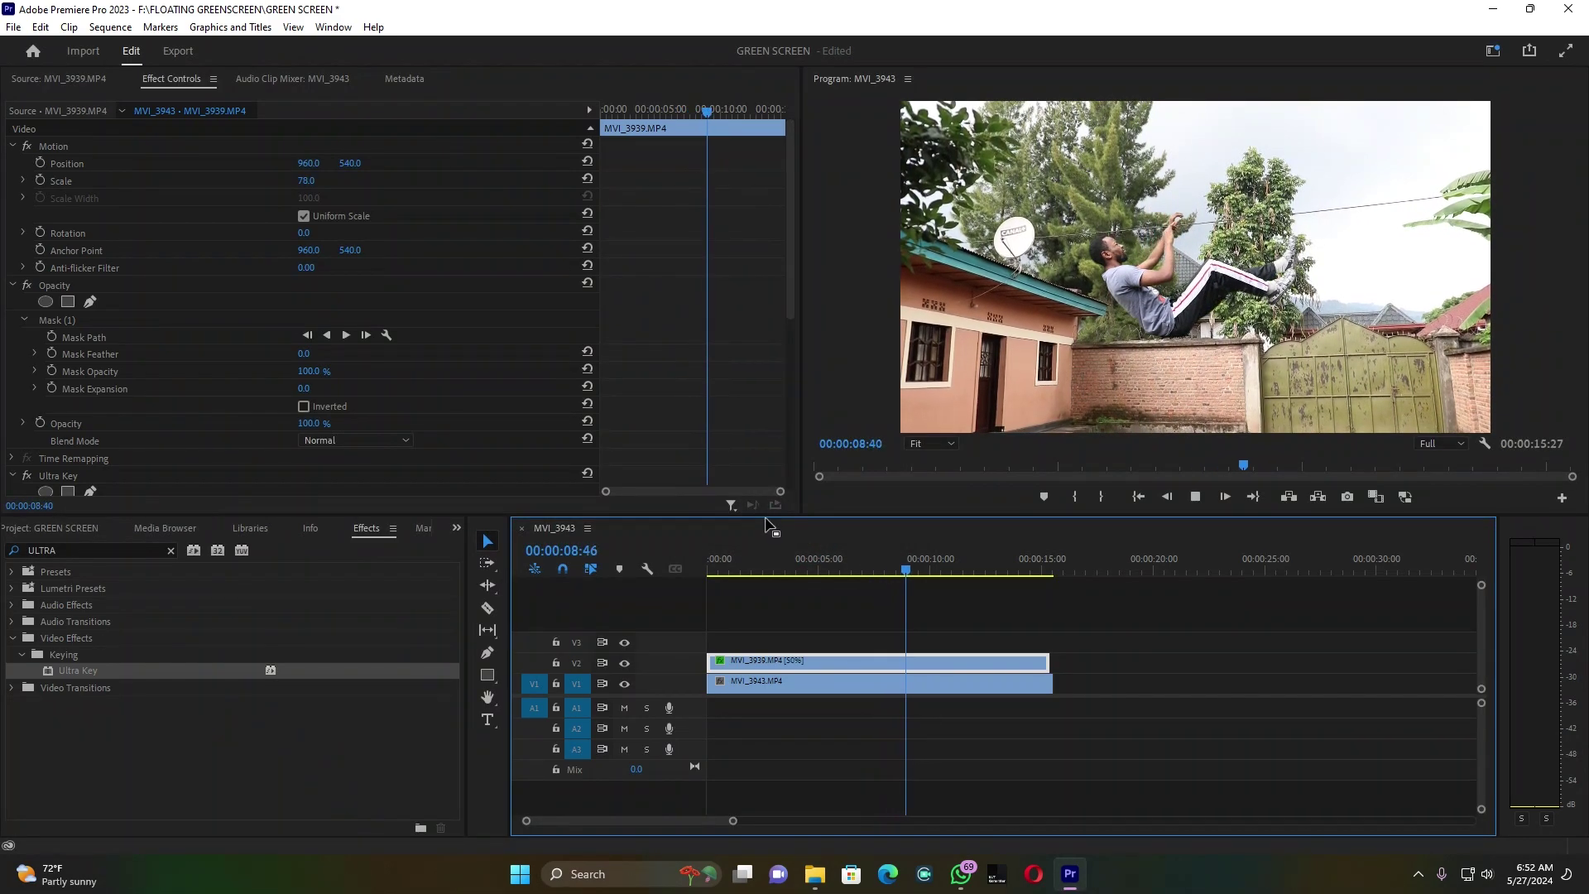
key(space)
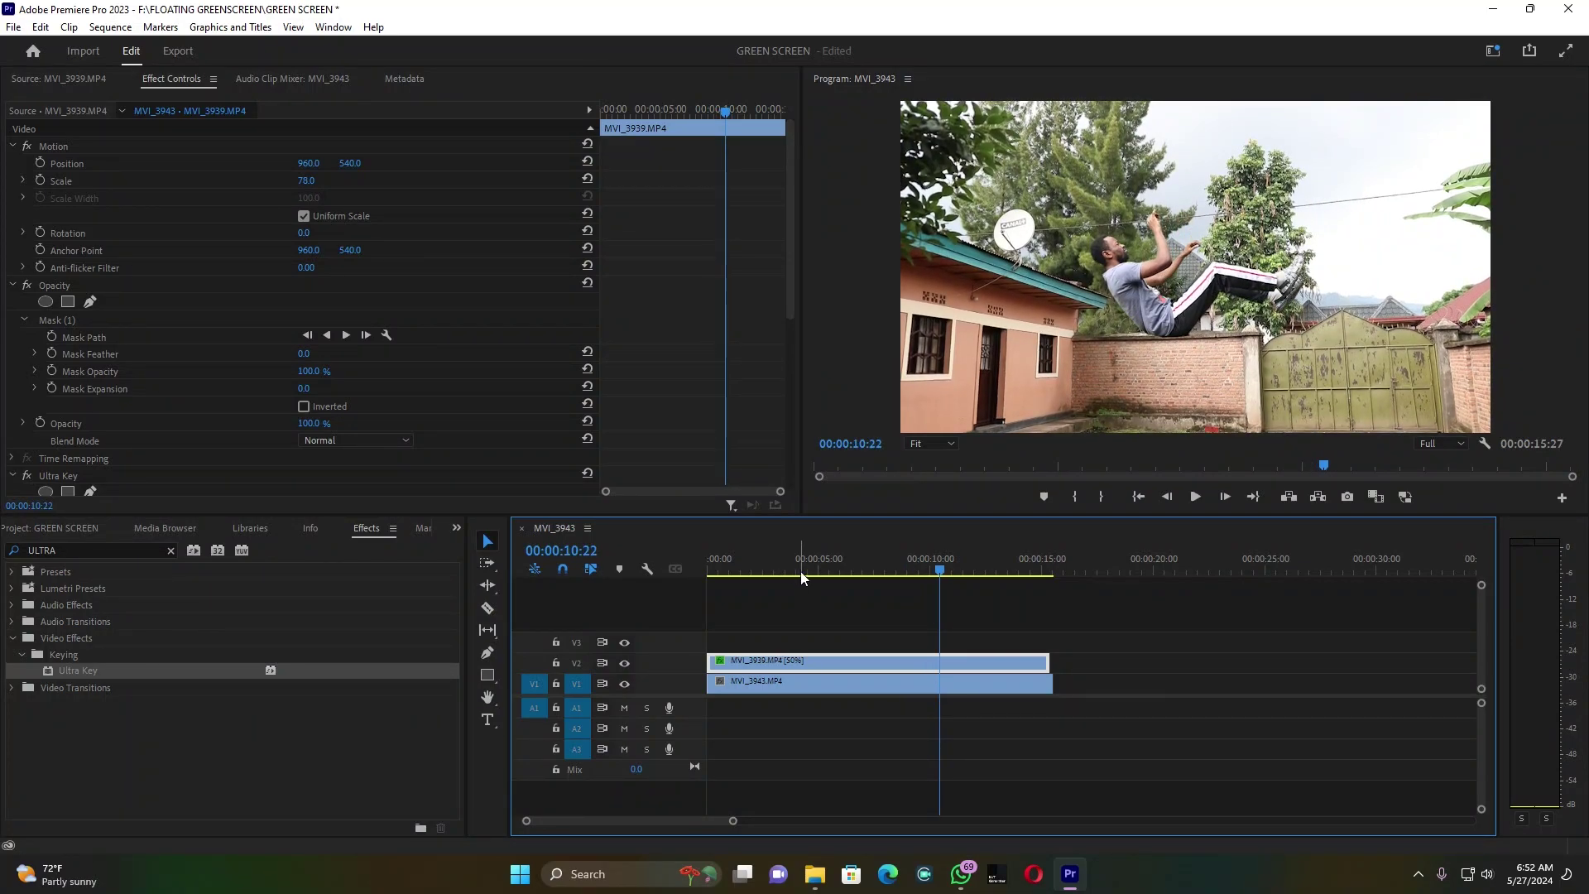
drag(801, 571, 679, 579)
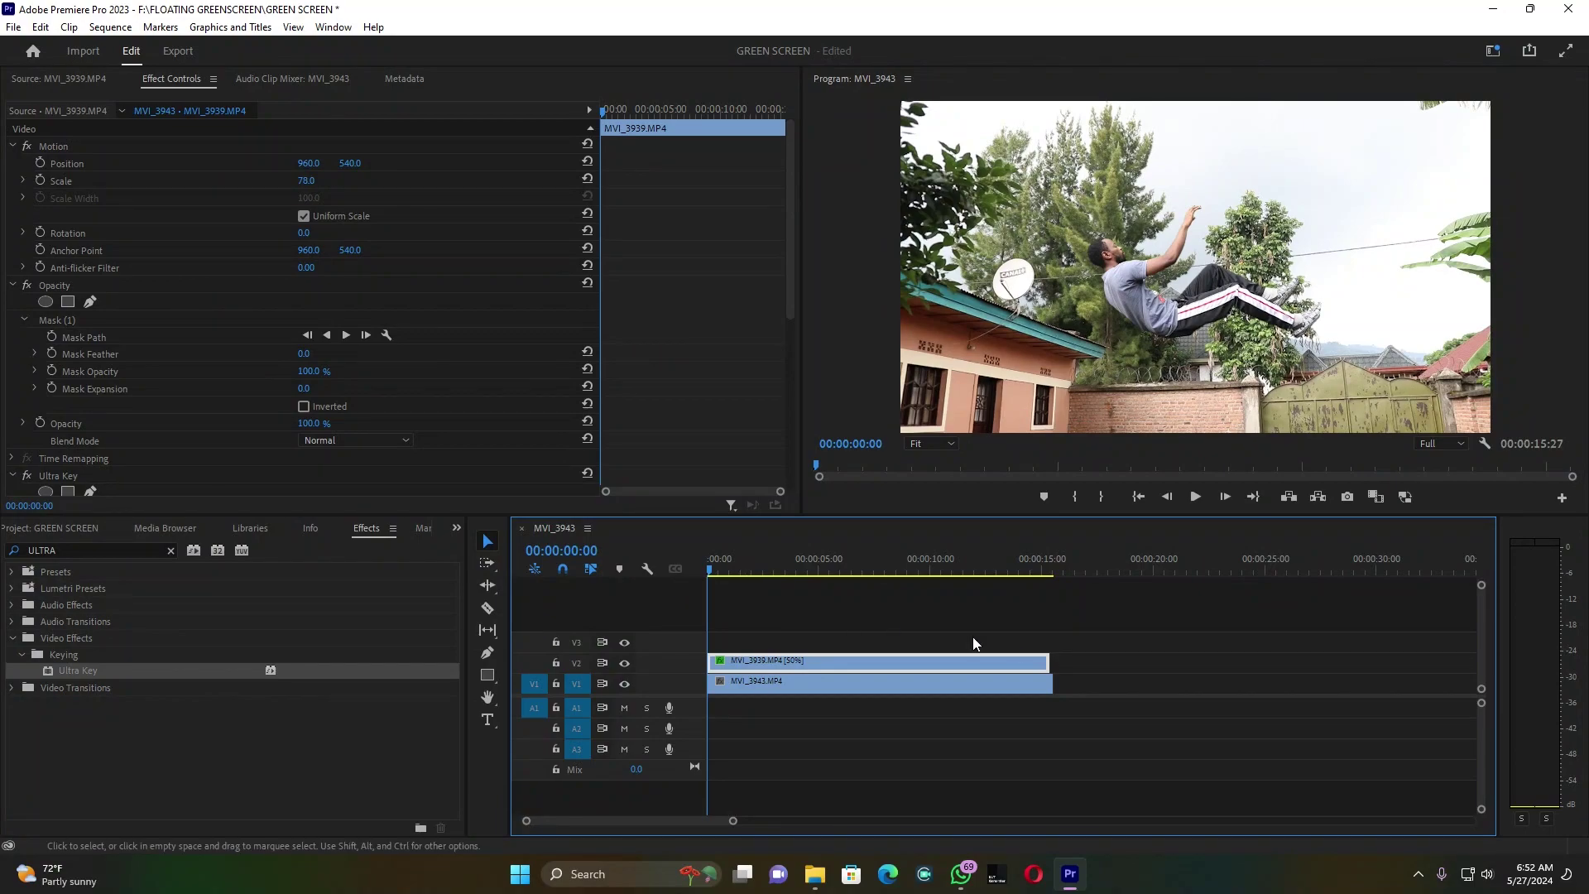
Trim MVI_3943's out-point to end with the green-screen clip on V2
drag(1053, 681, 1049, 681)
click(853, 684)
key(space)
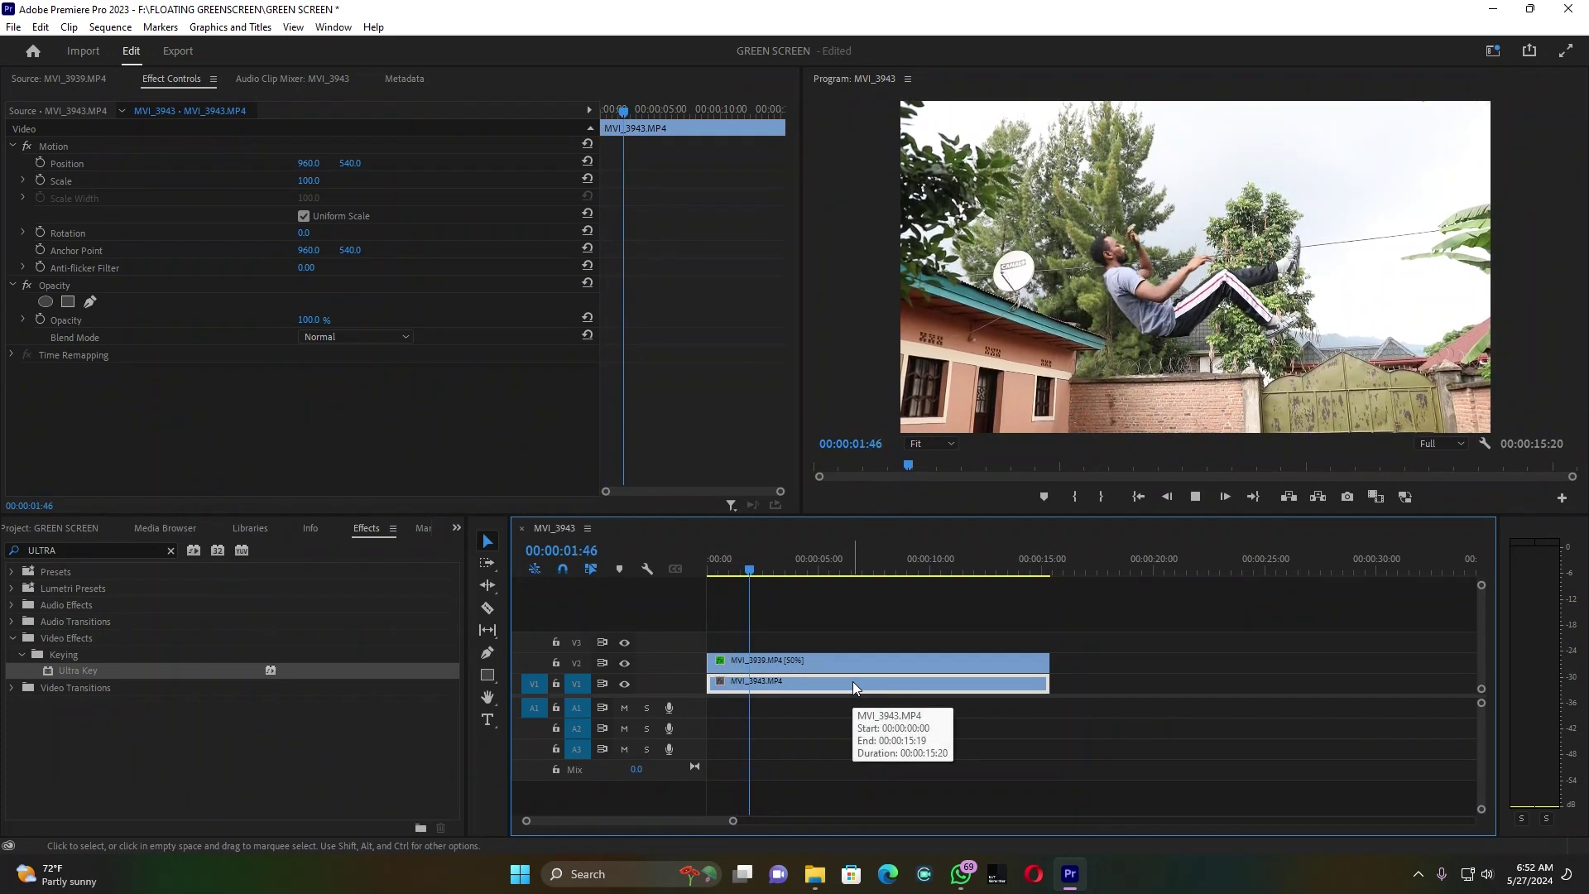
key(space)
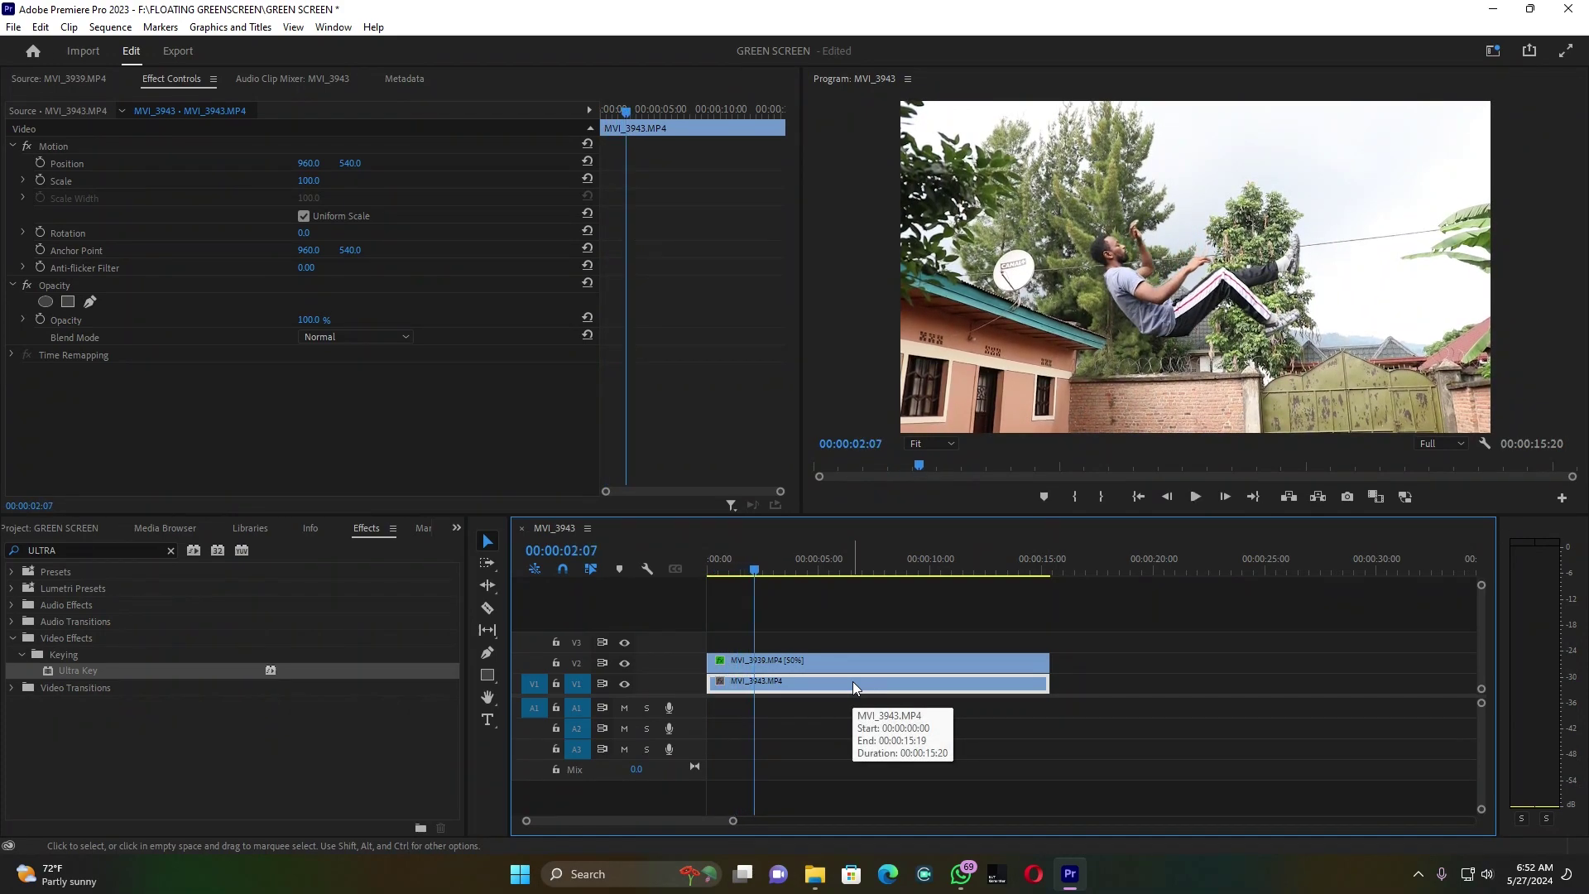
Enlarge the house background clip to 107.0 scale and preview the result
click(306, 180)
drag(306, 180, 322, 182)
key(space)
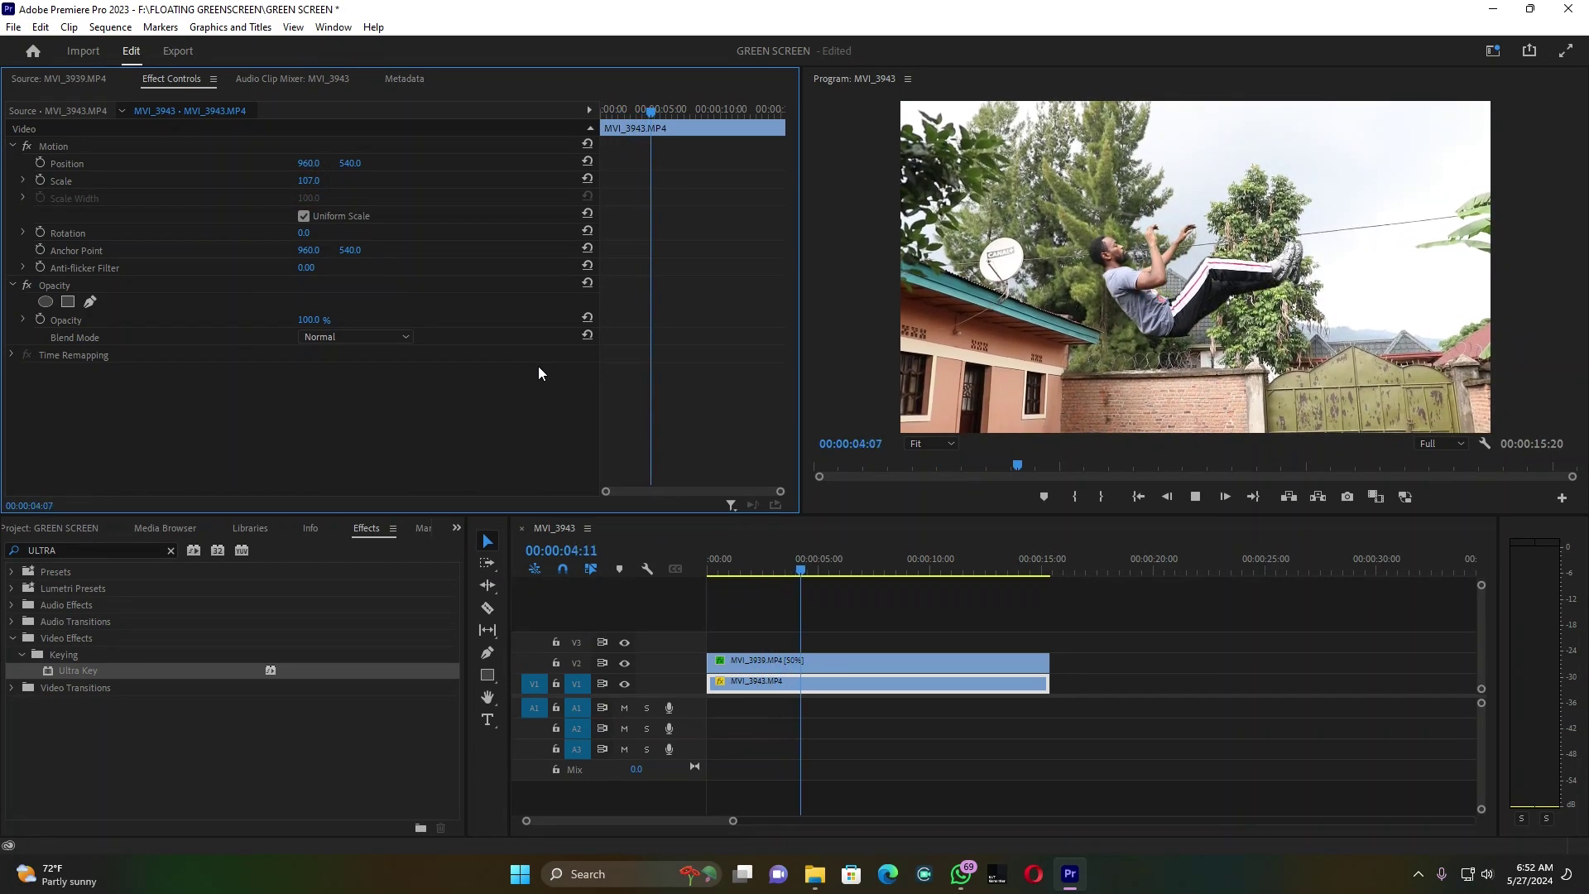
key(space)
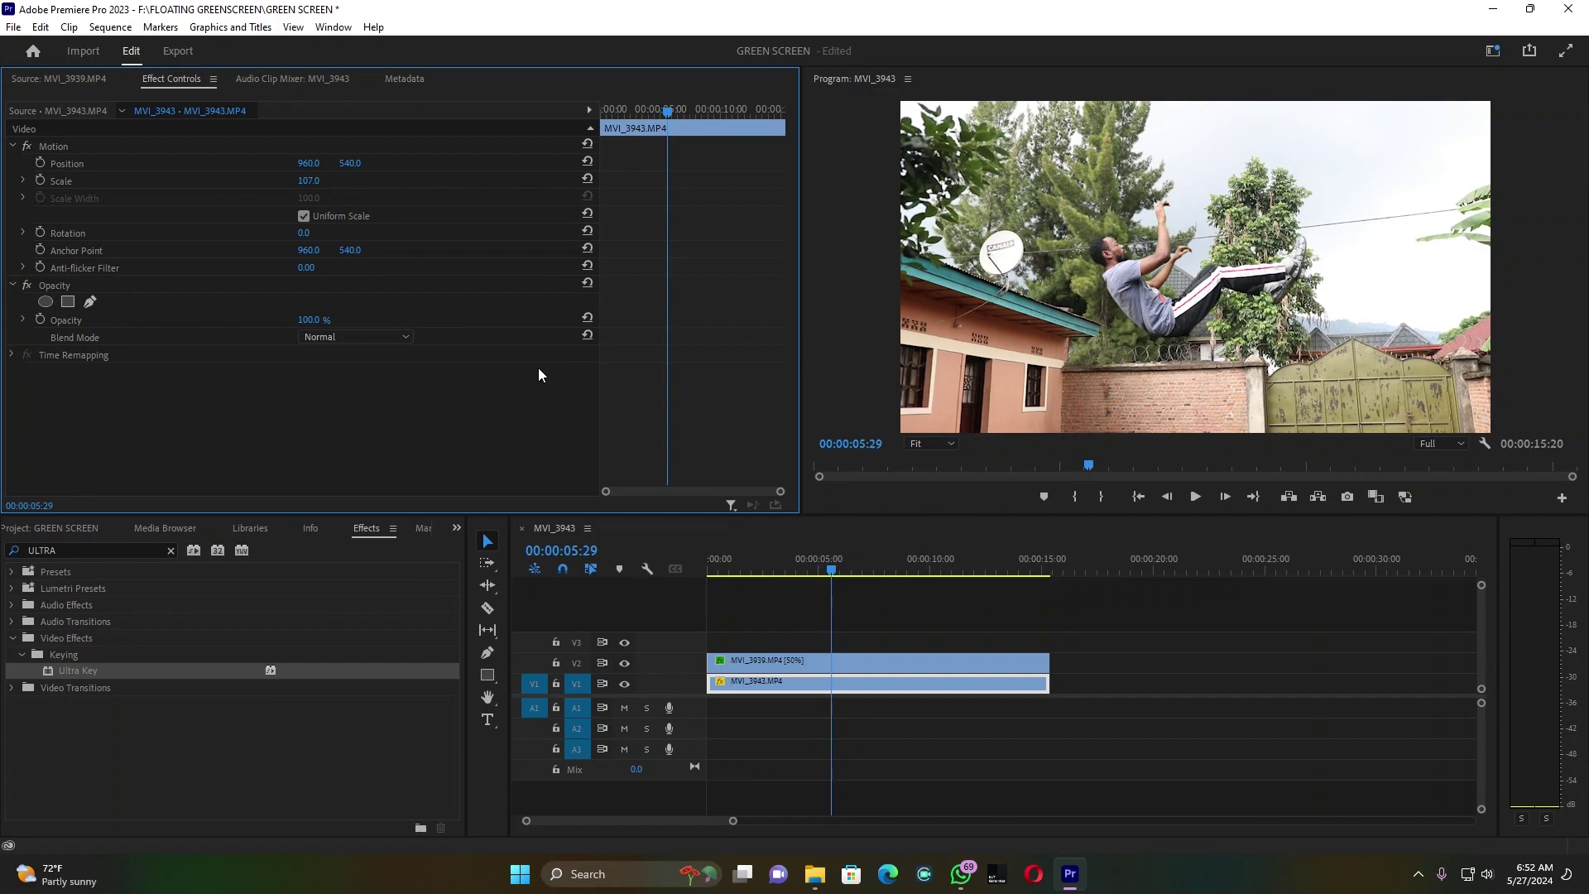
key(space)
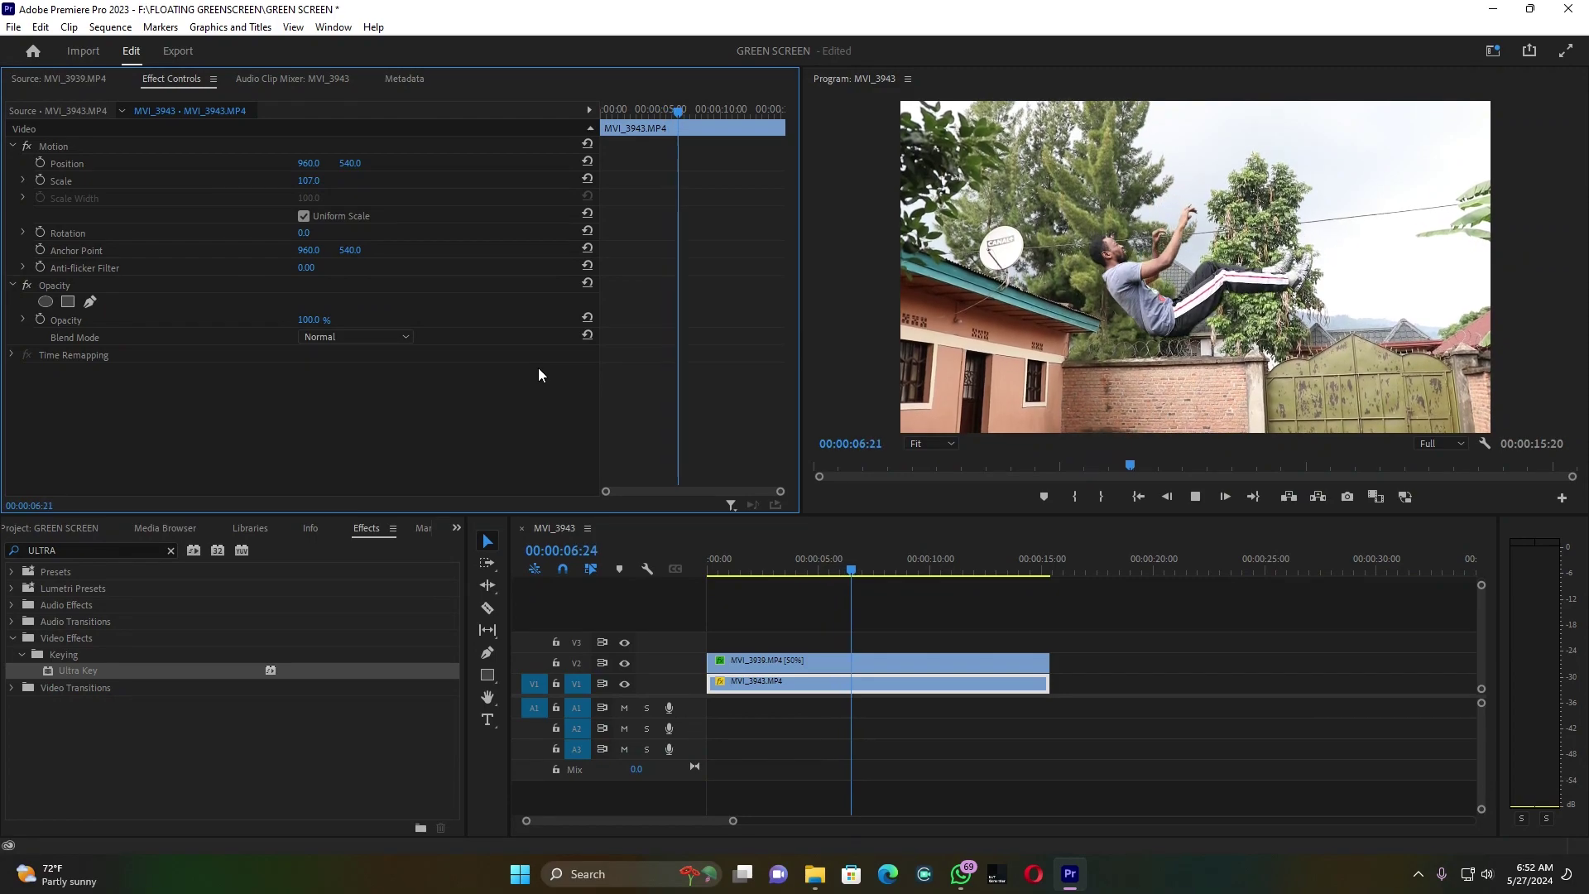
key(space)
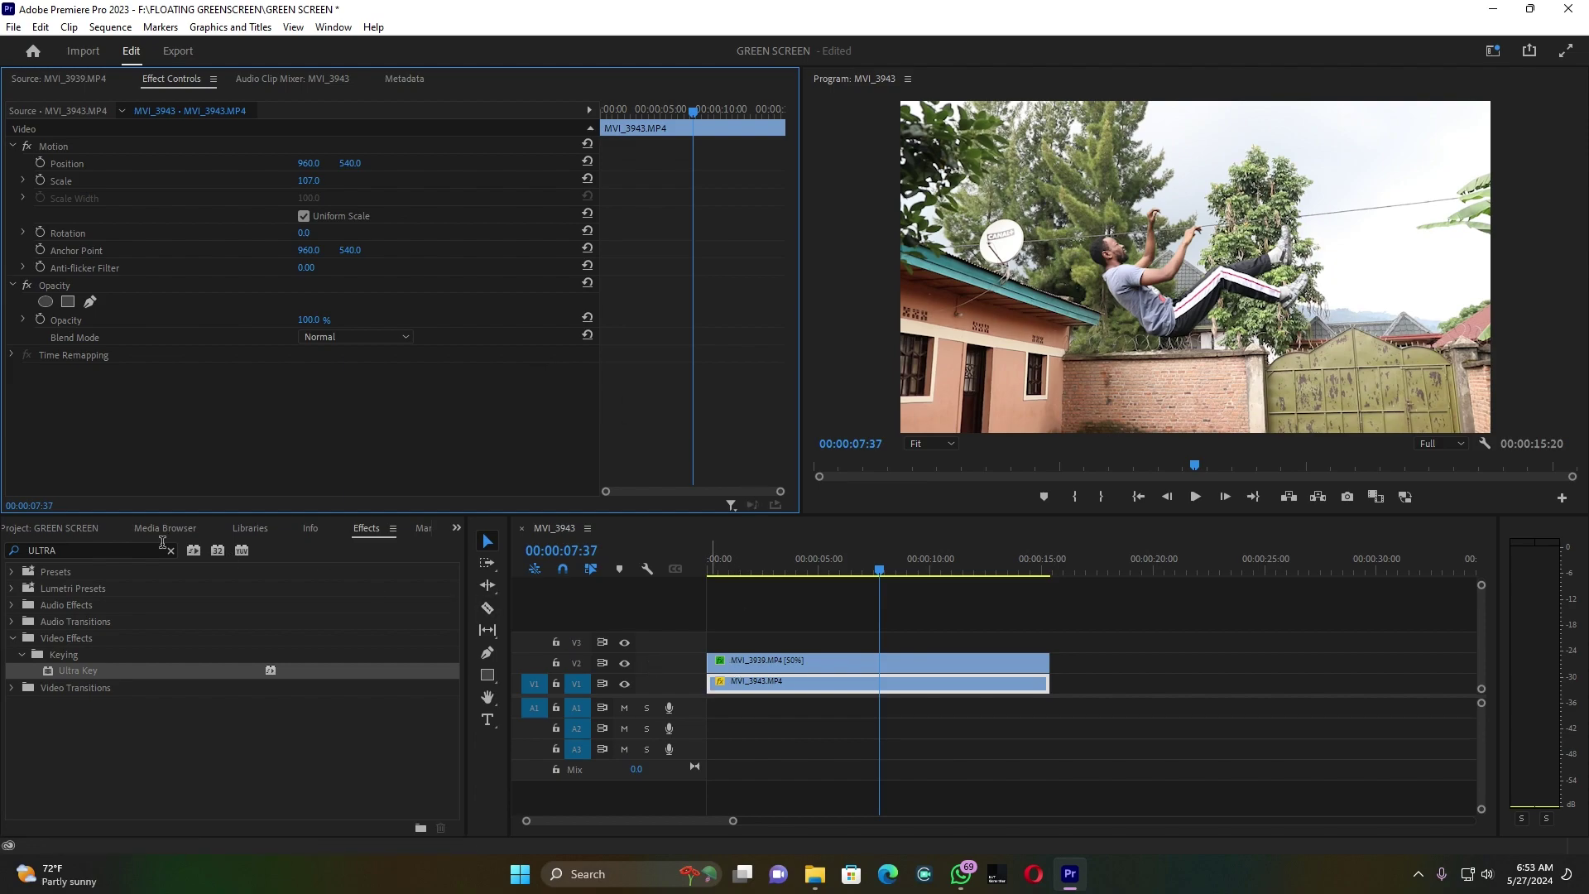
click(88, 547)
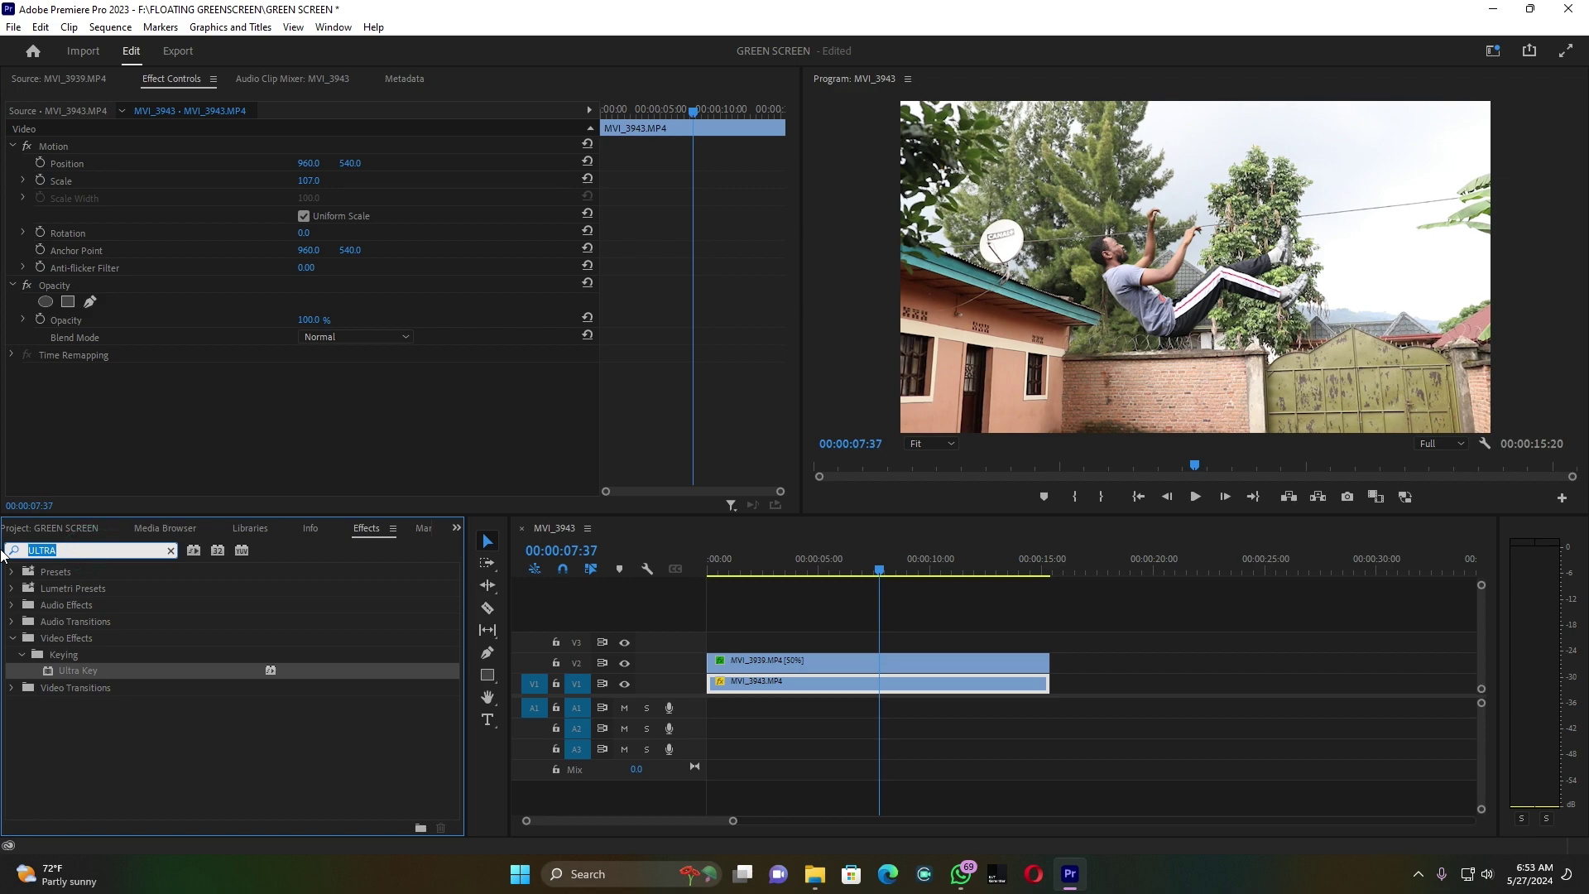
Search 'GAUS' and apply Gaussian Blur to the MVI_3943 house clip
text(GAUSI)
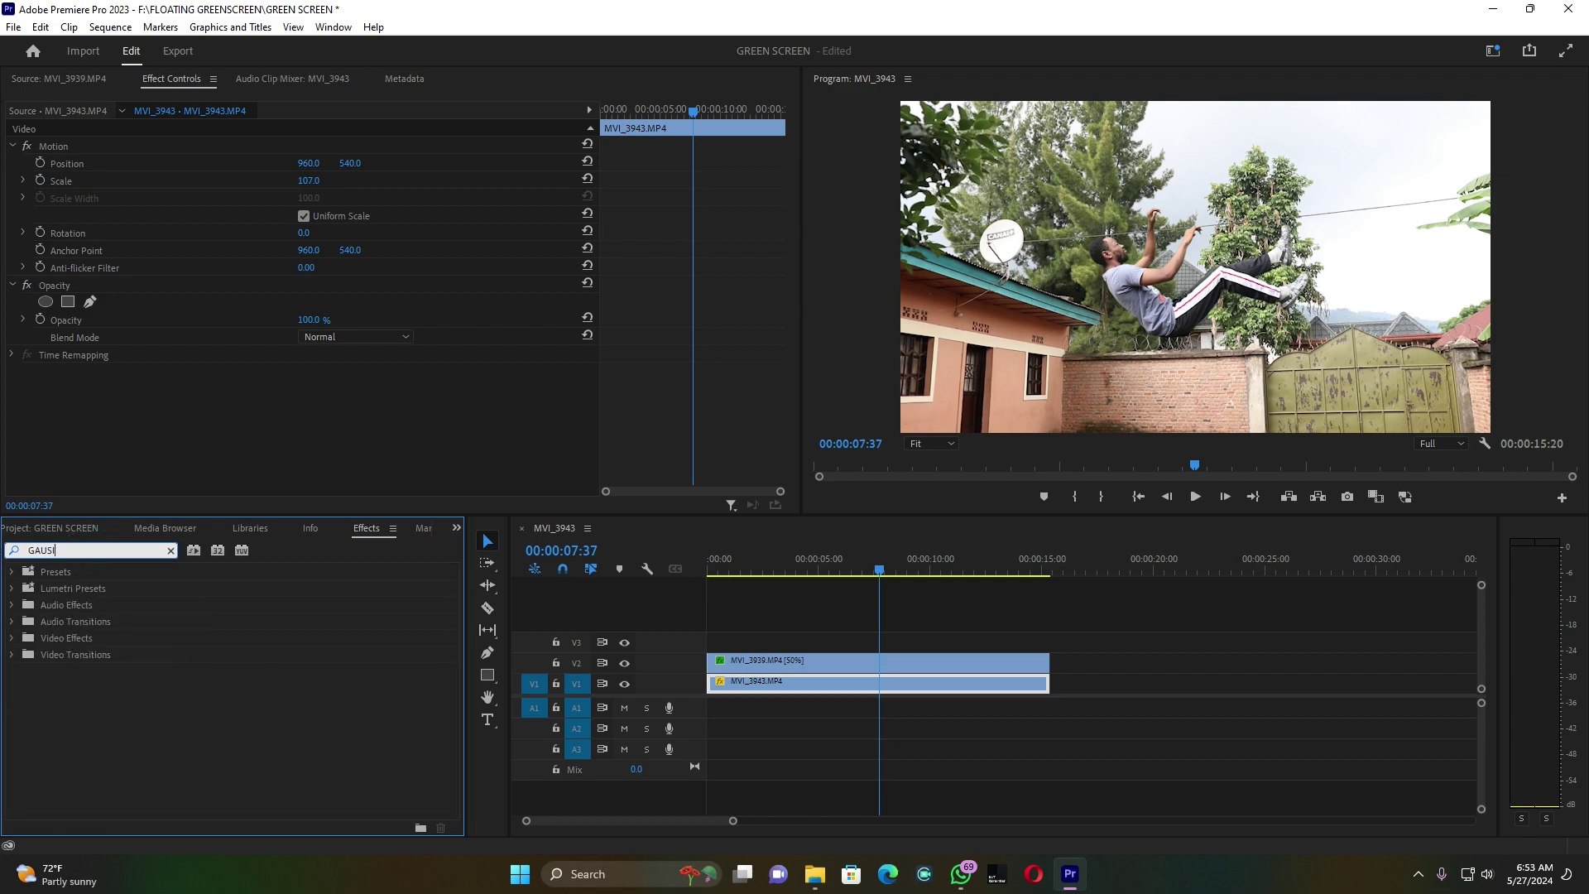
key(BackSpace)
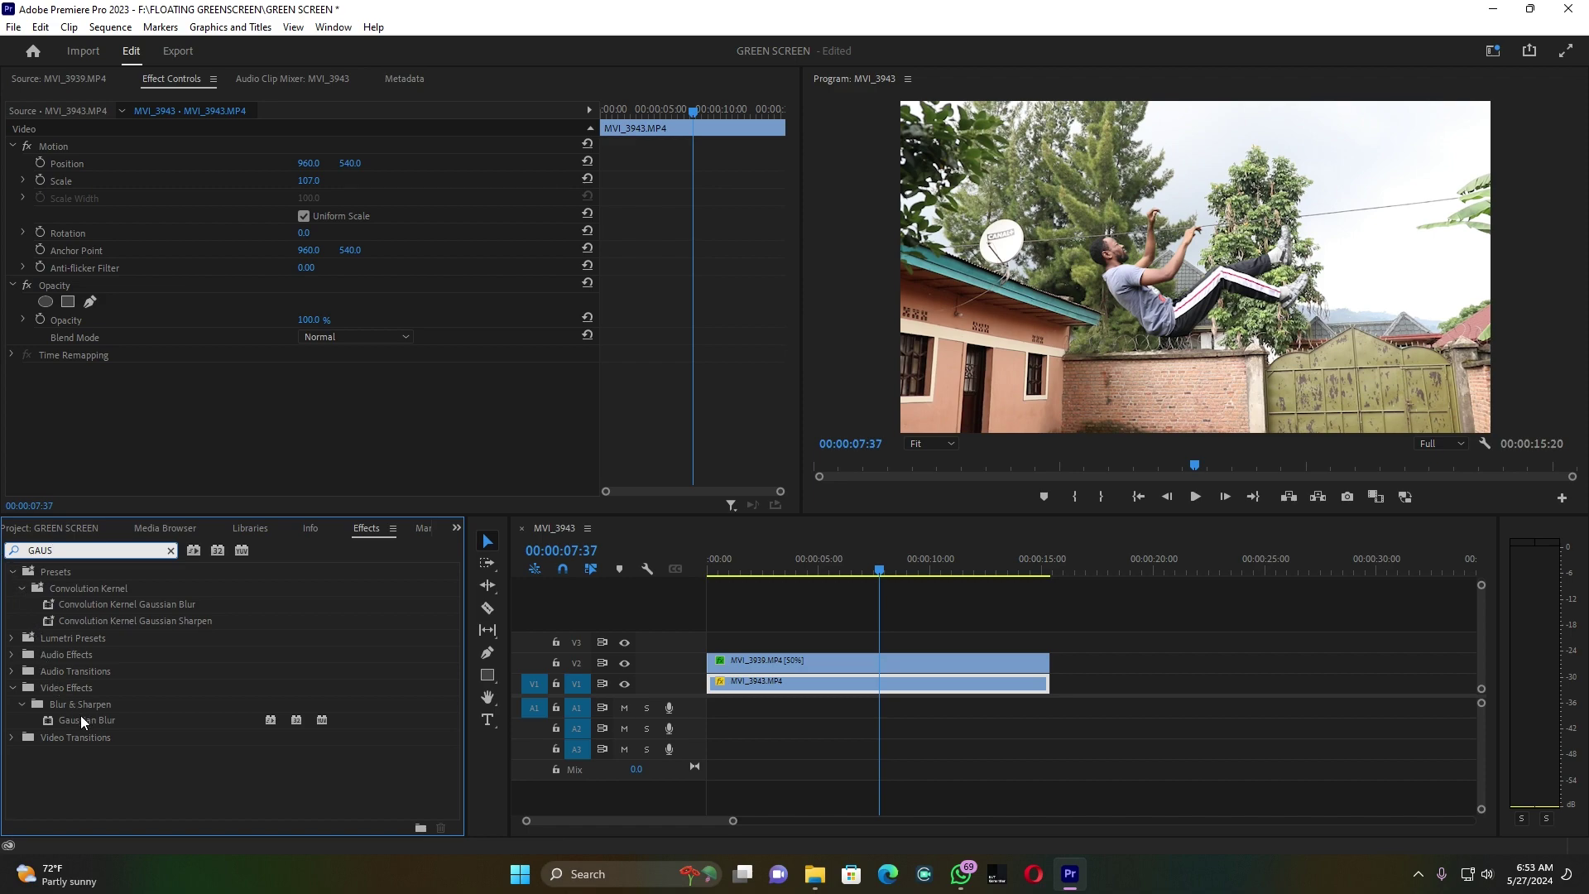
drag(81, 715, 772, 683)
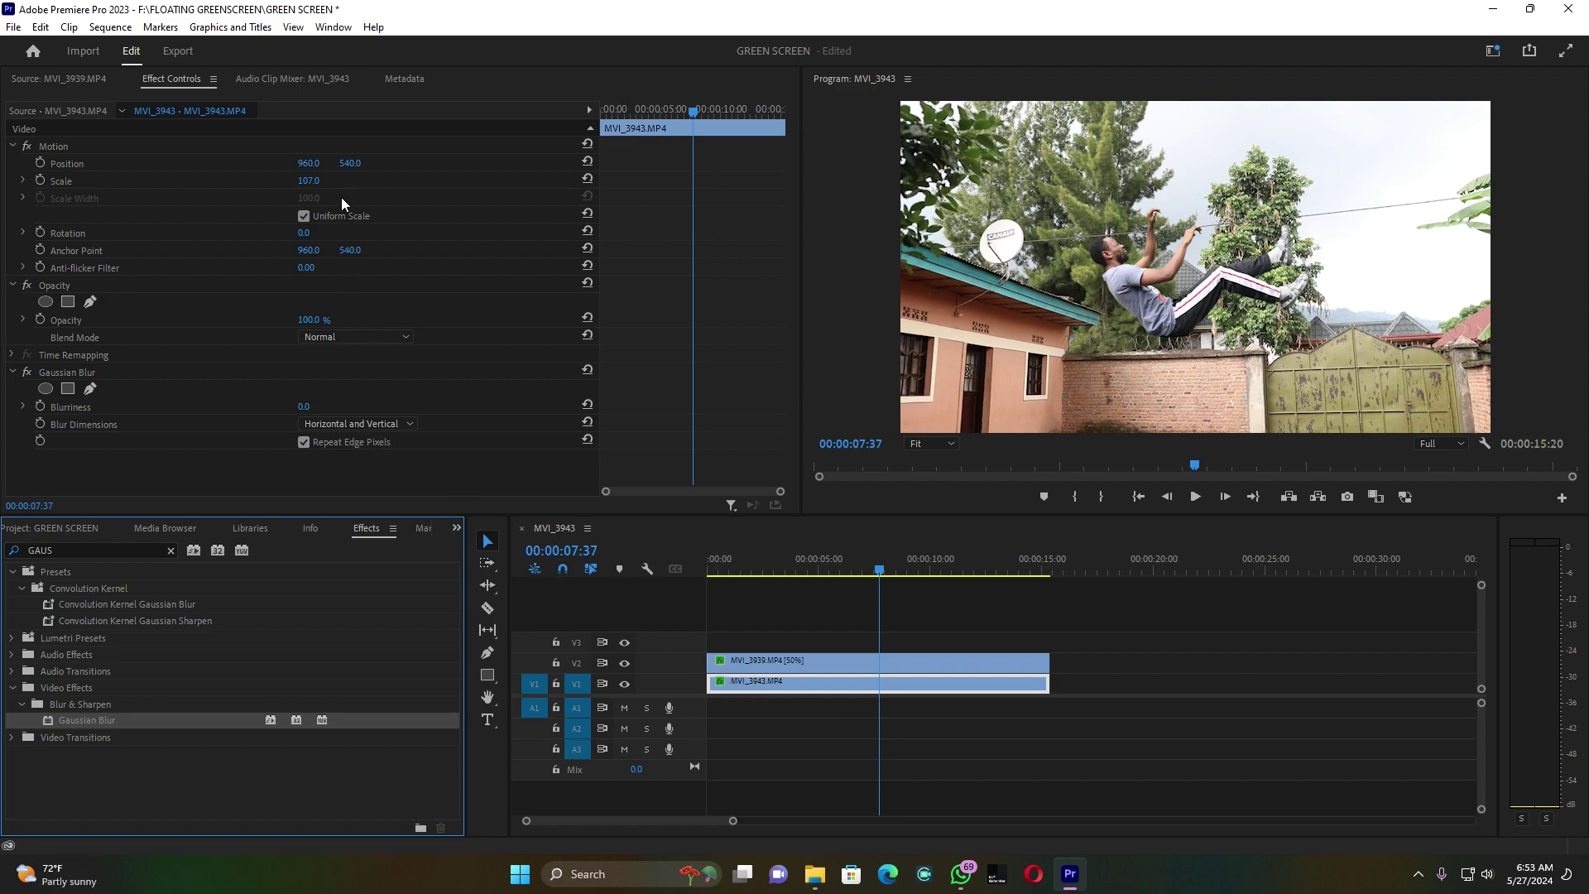
Scale the house clip to 115 and set Blurriness to 8.0, then preview
drag(306, 184, 318, 184)
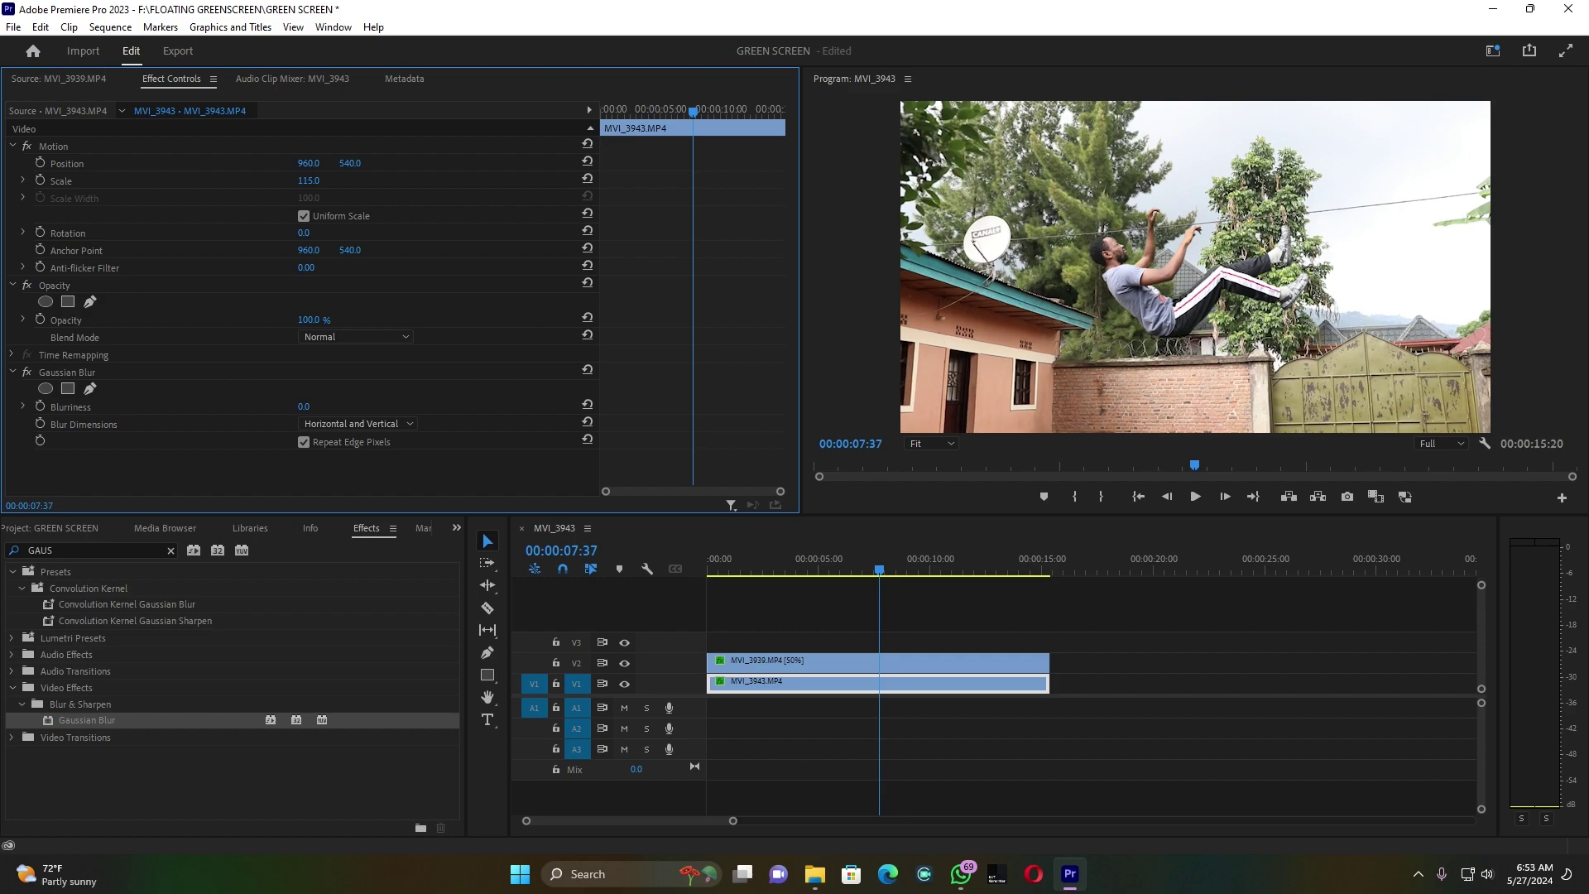
drag(303, 406, 311, 406)
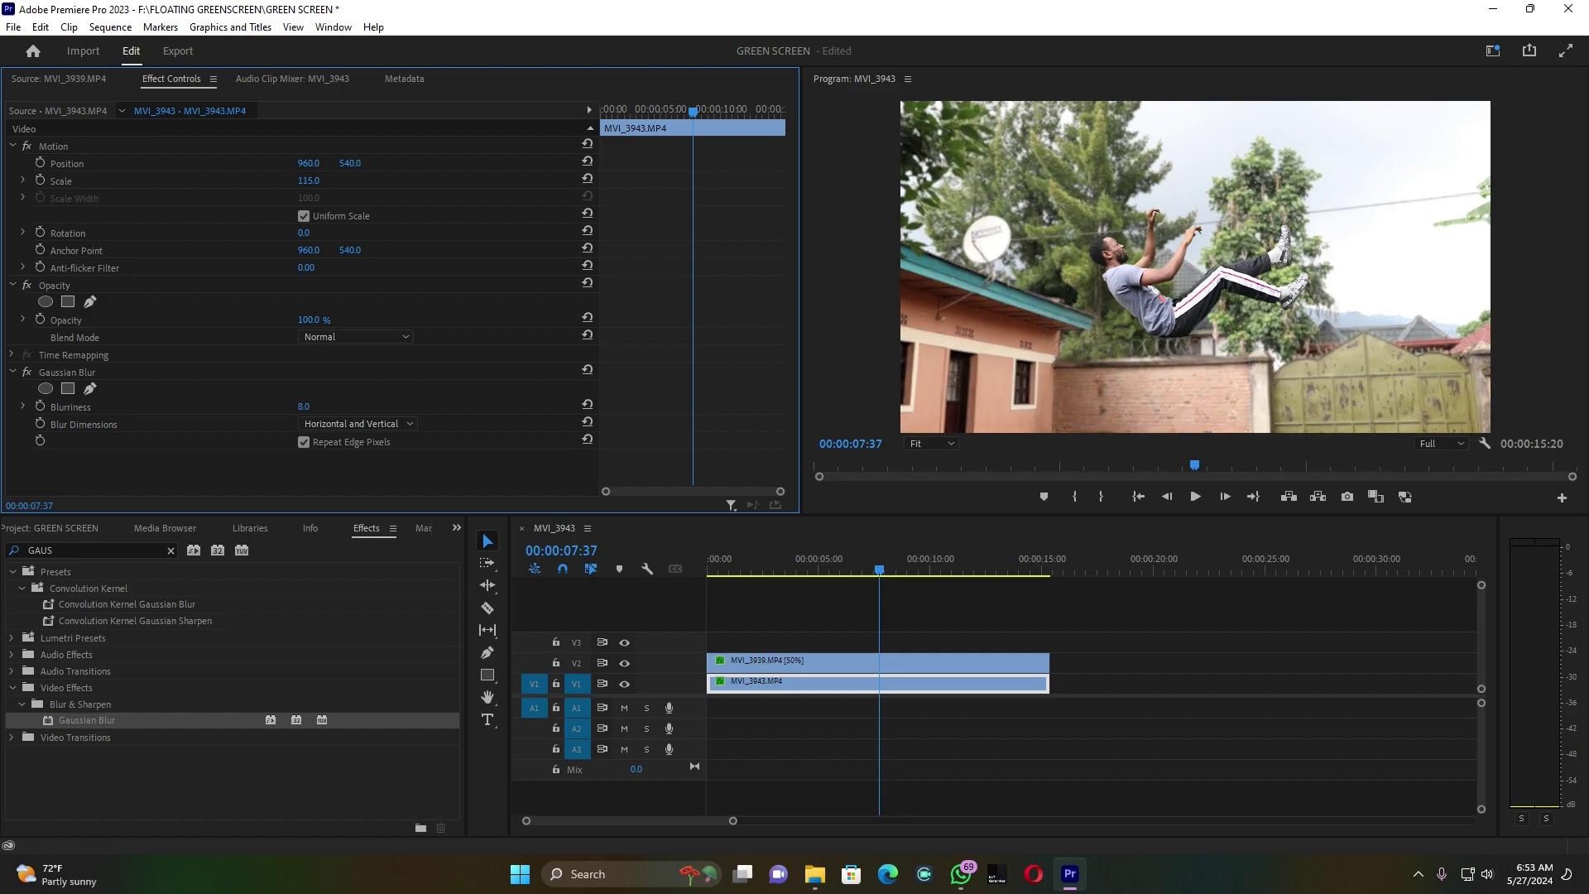
click(304, 405)
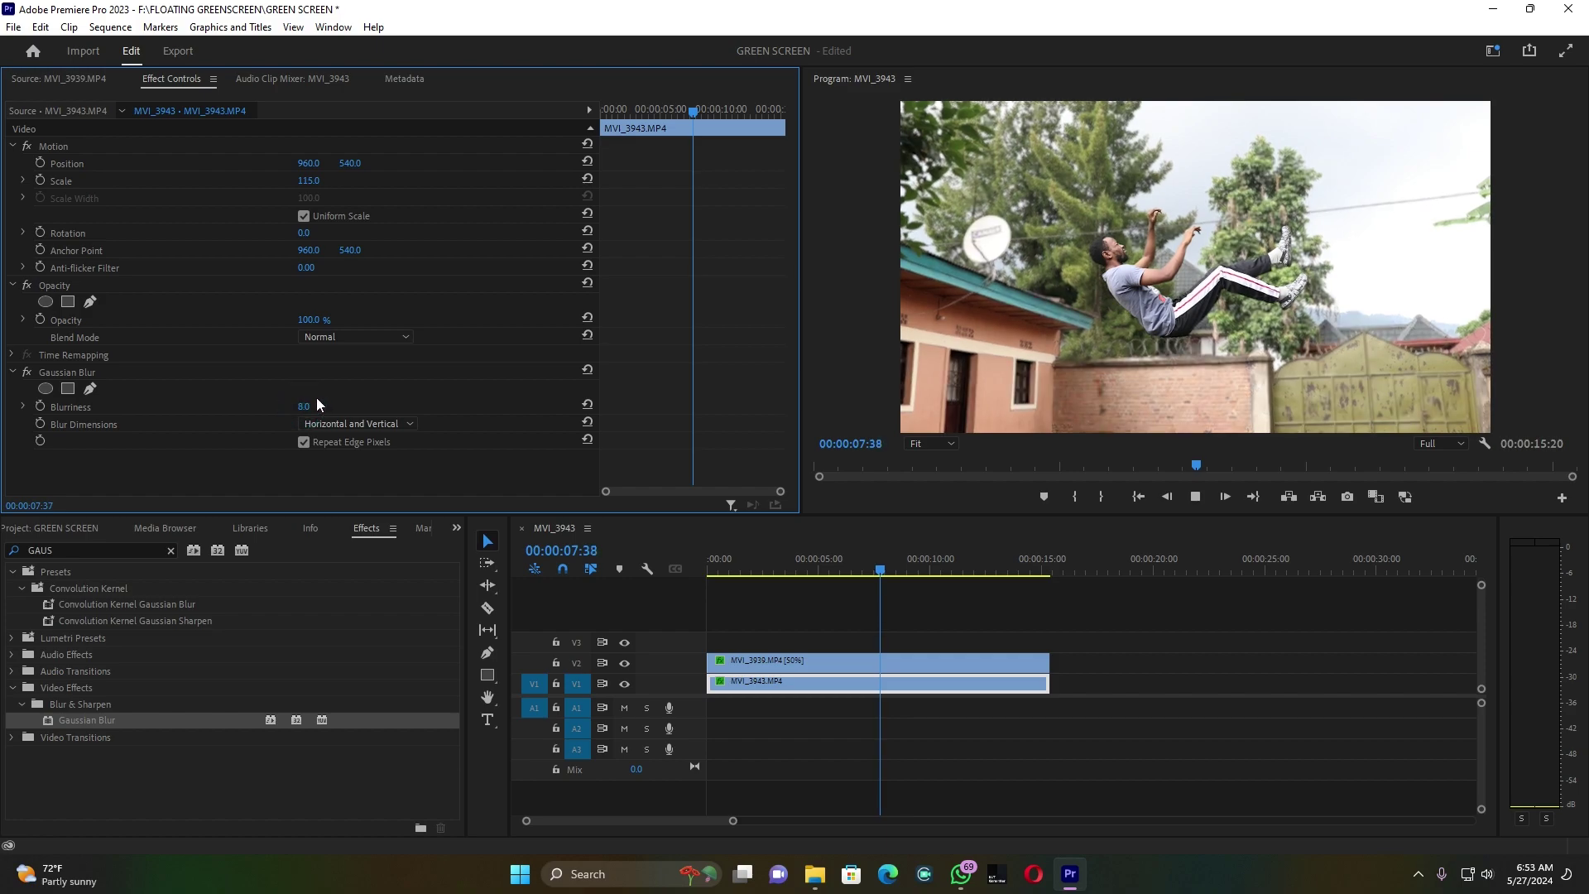
key(space)
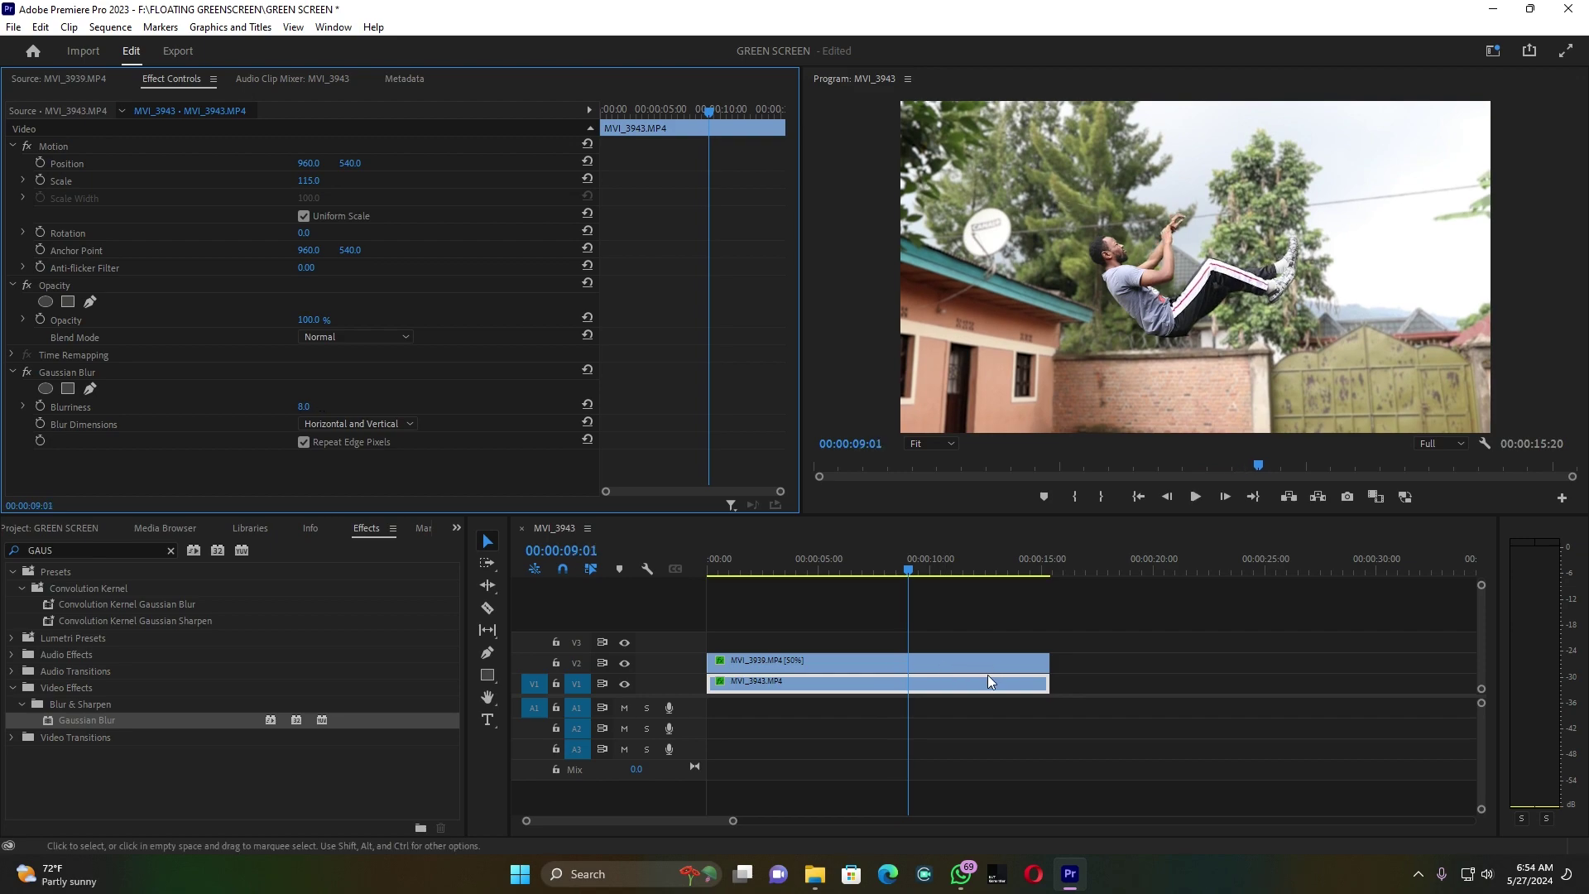
Zoom the Program monitor to 200% and select Mask (1) on MVI_3939
click(926, 445)
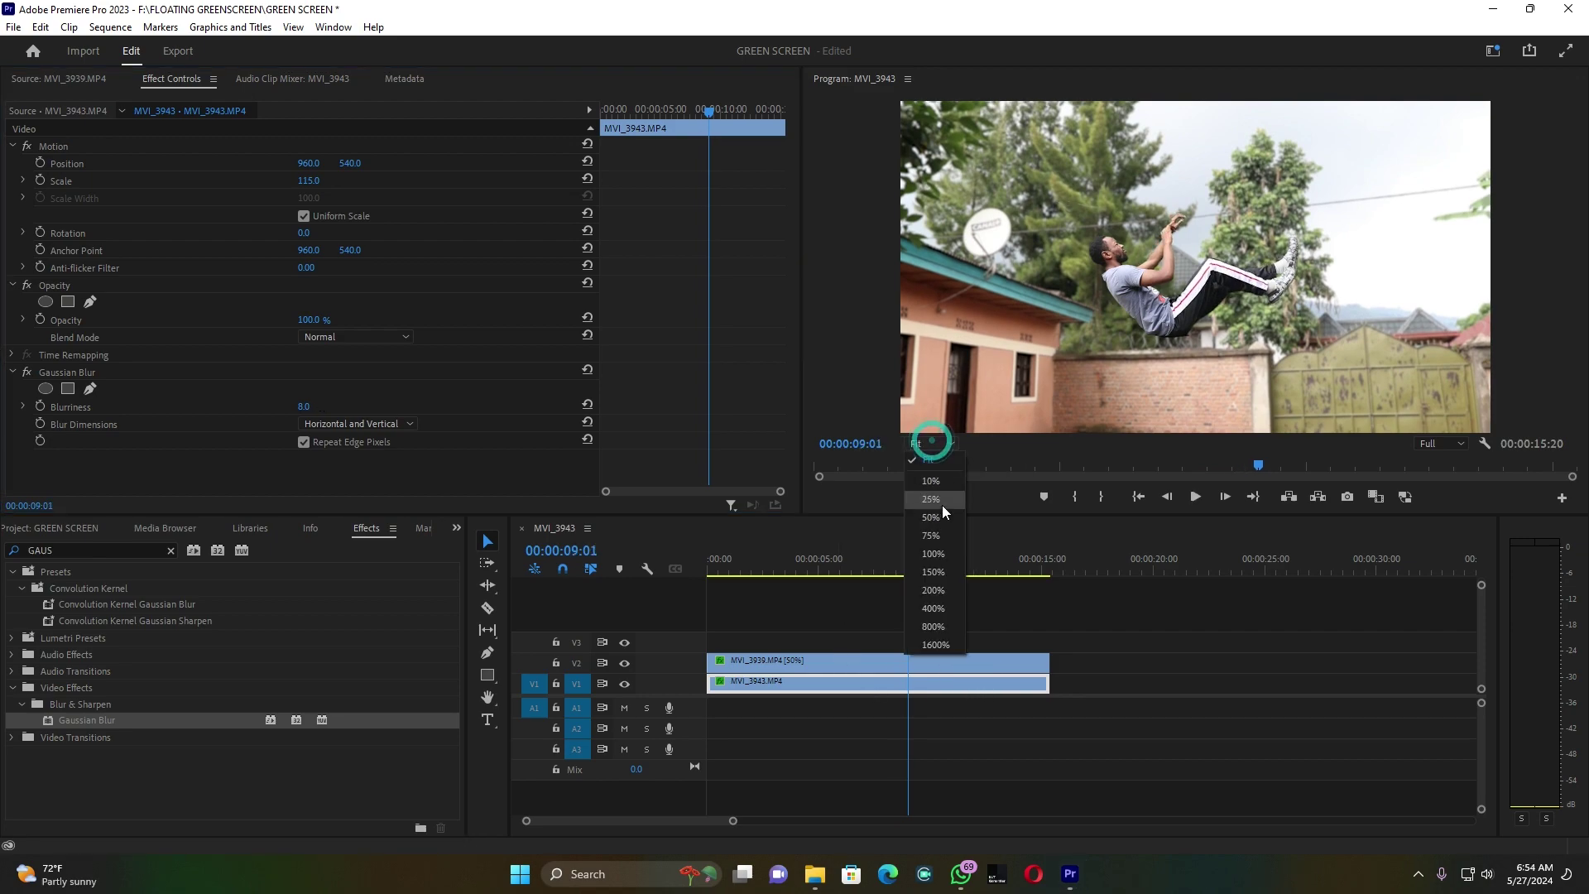
click(933, 590)
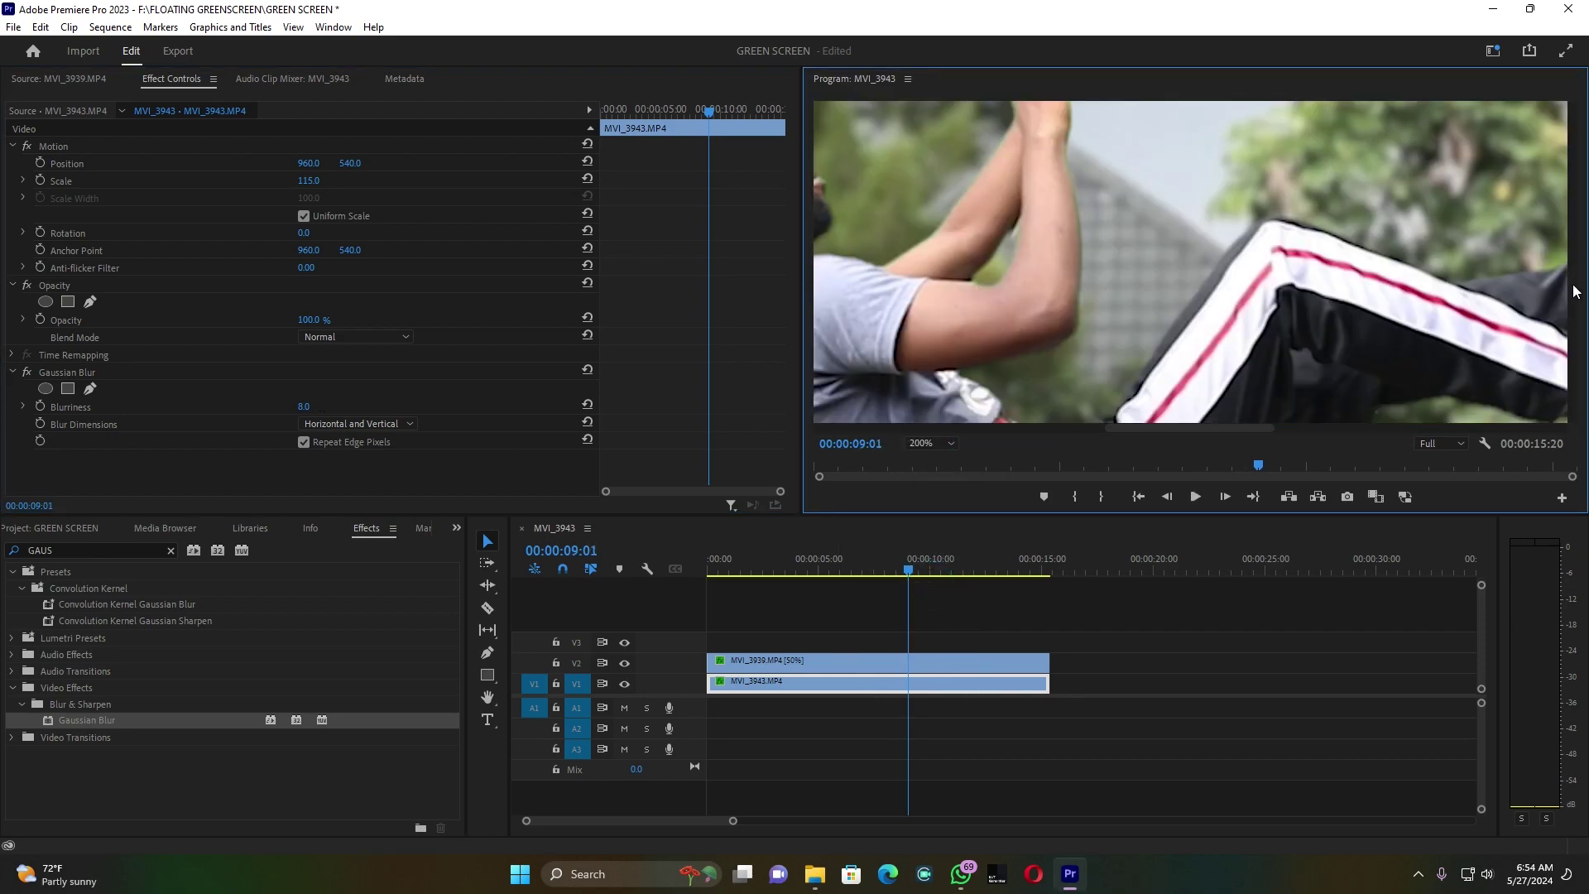
mouse_move(1574, 329)
mouse_down()
mouse_move(1576, 381)
mouse_move(1574, 339)
mouse_up()
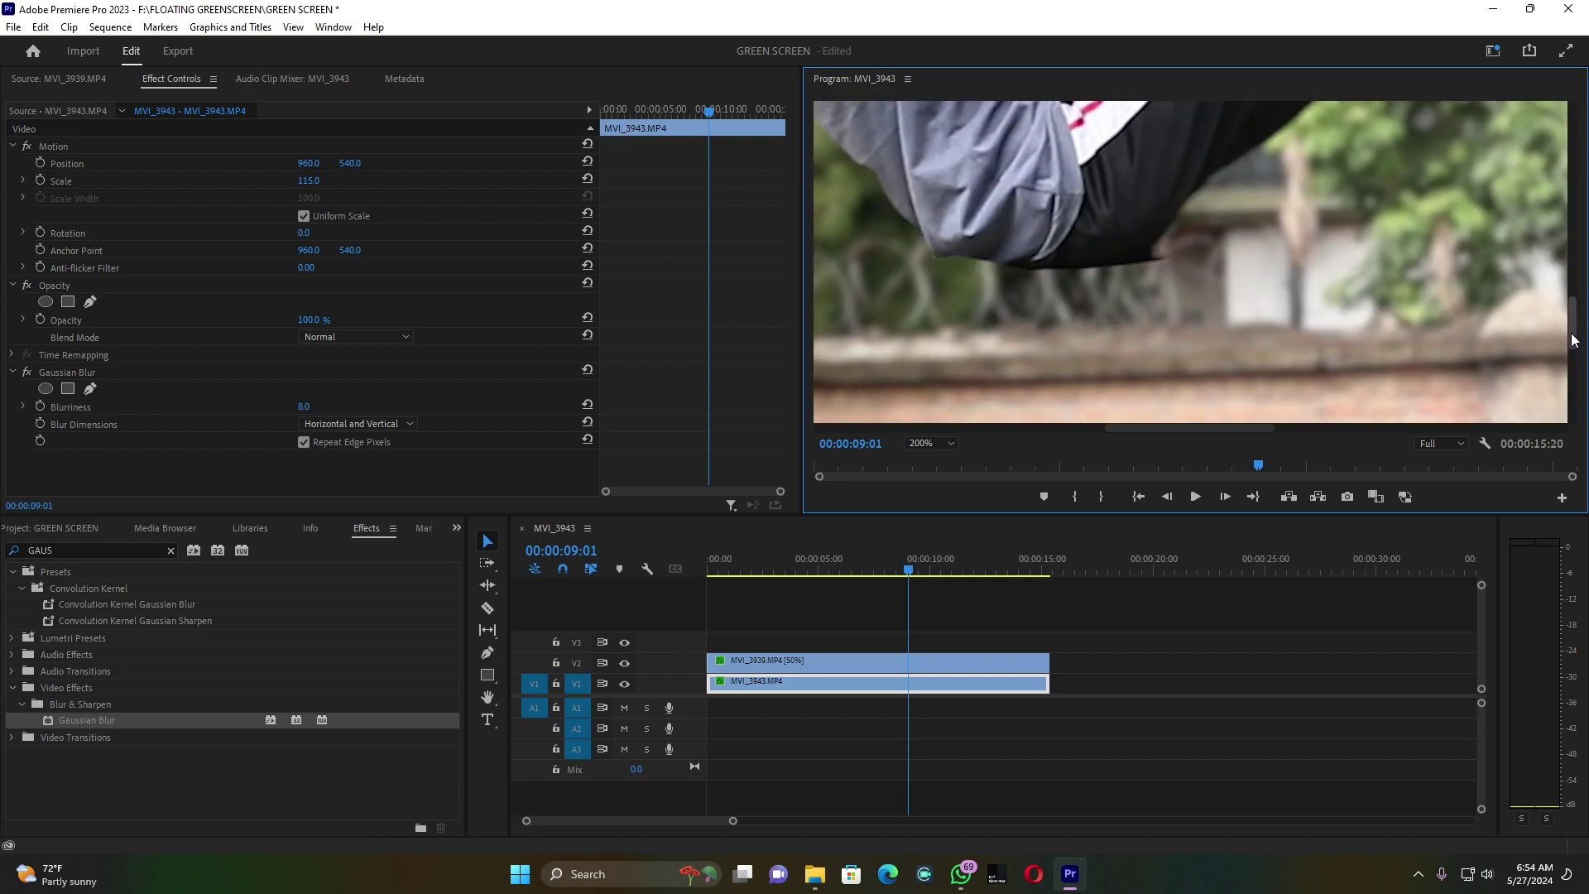
click(894, 662)
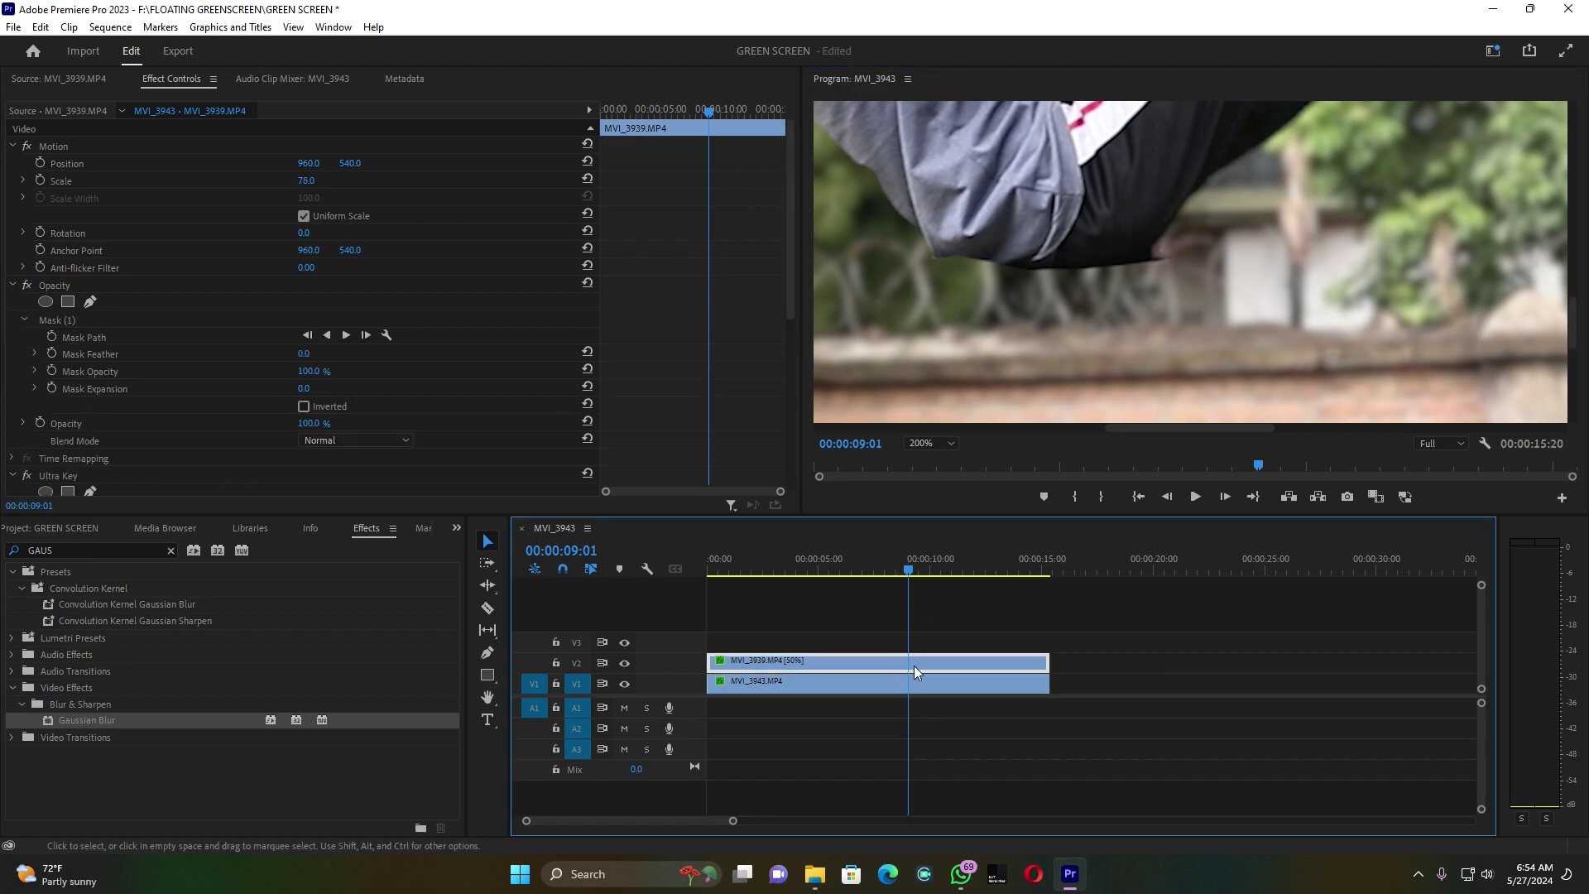
scroll(237, 447, down, 1)
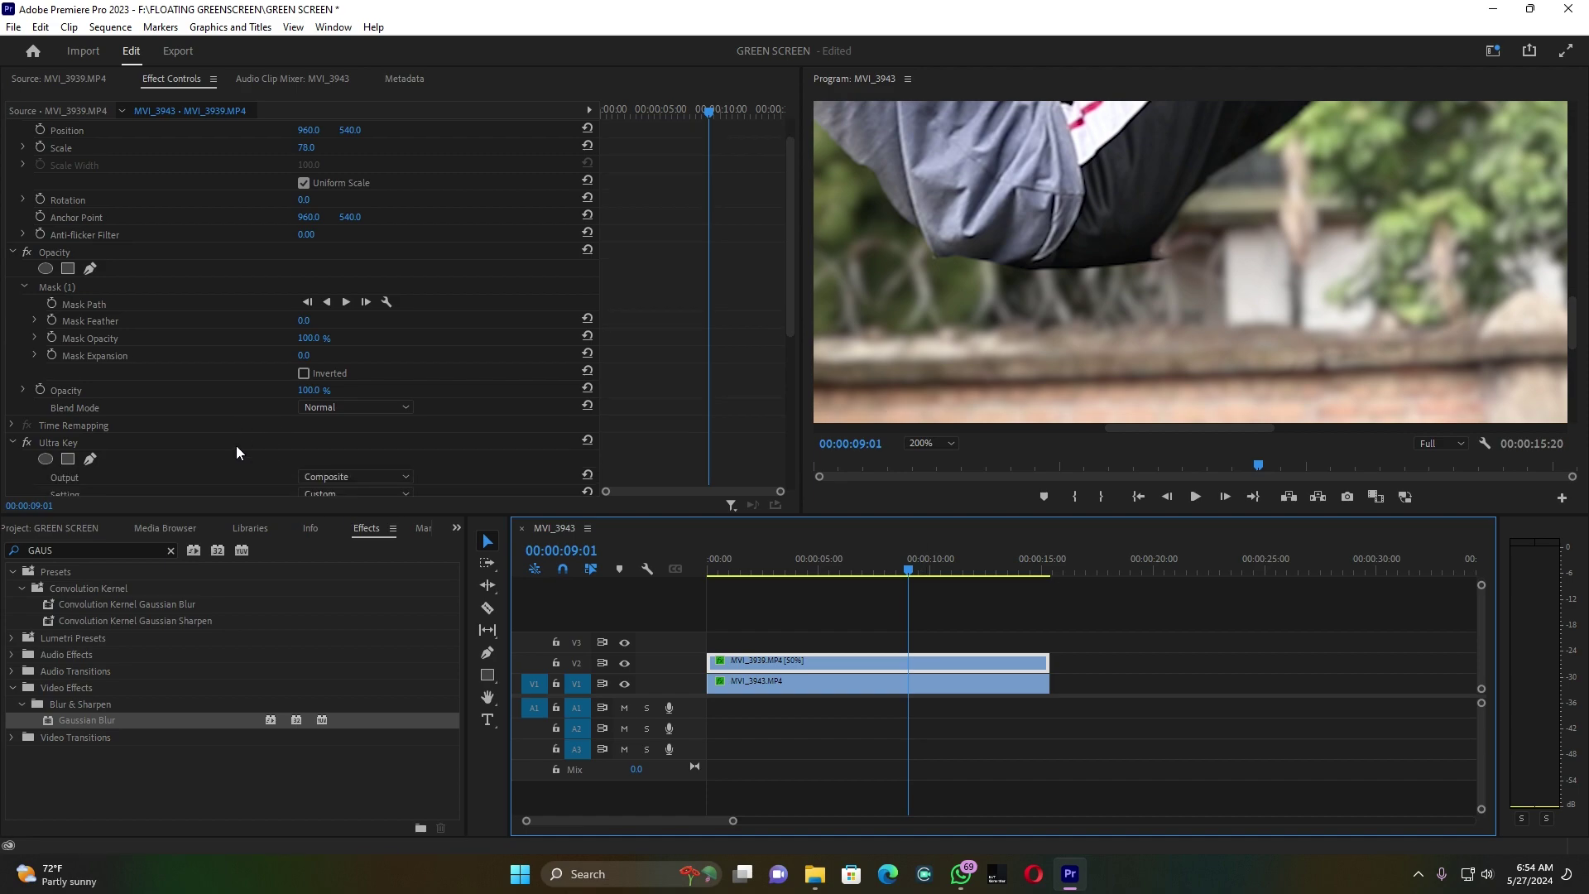
scroll(236, 452, down, 1)
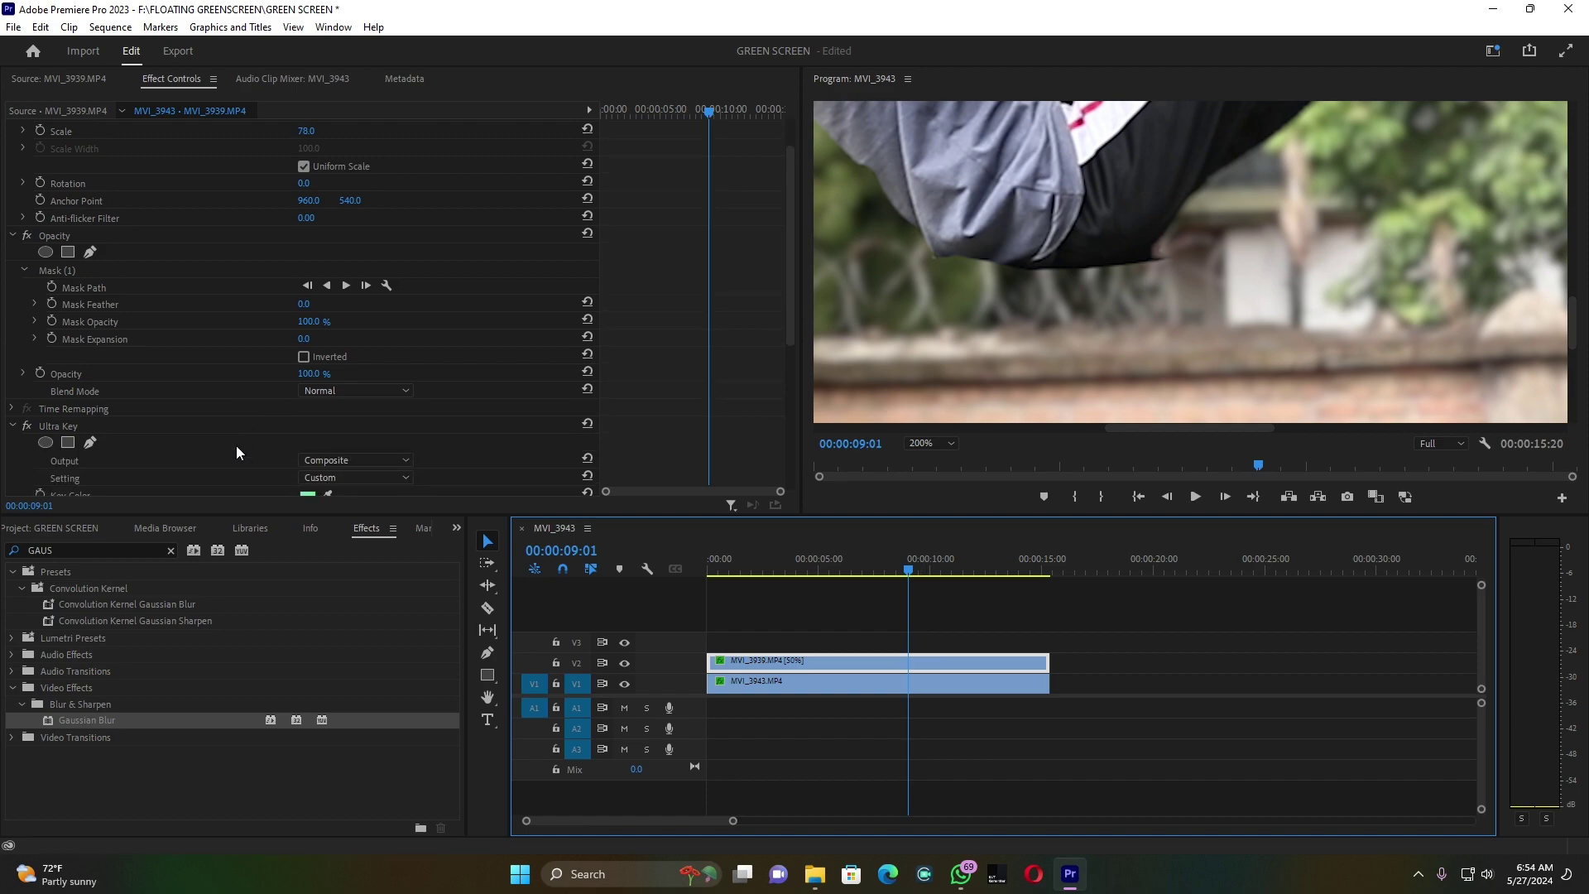
click(69, 270)
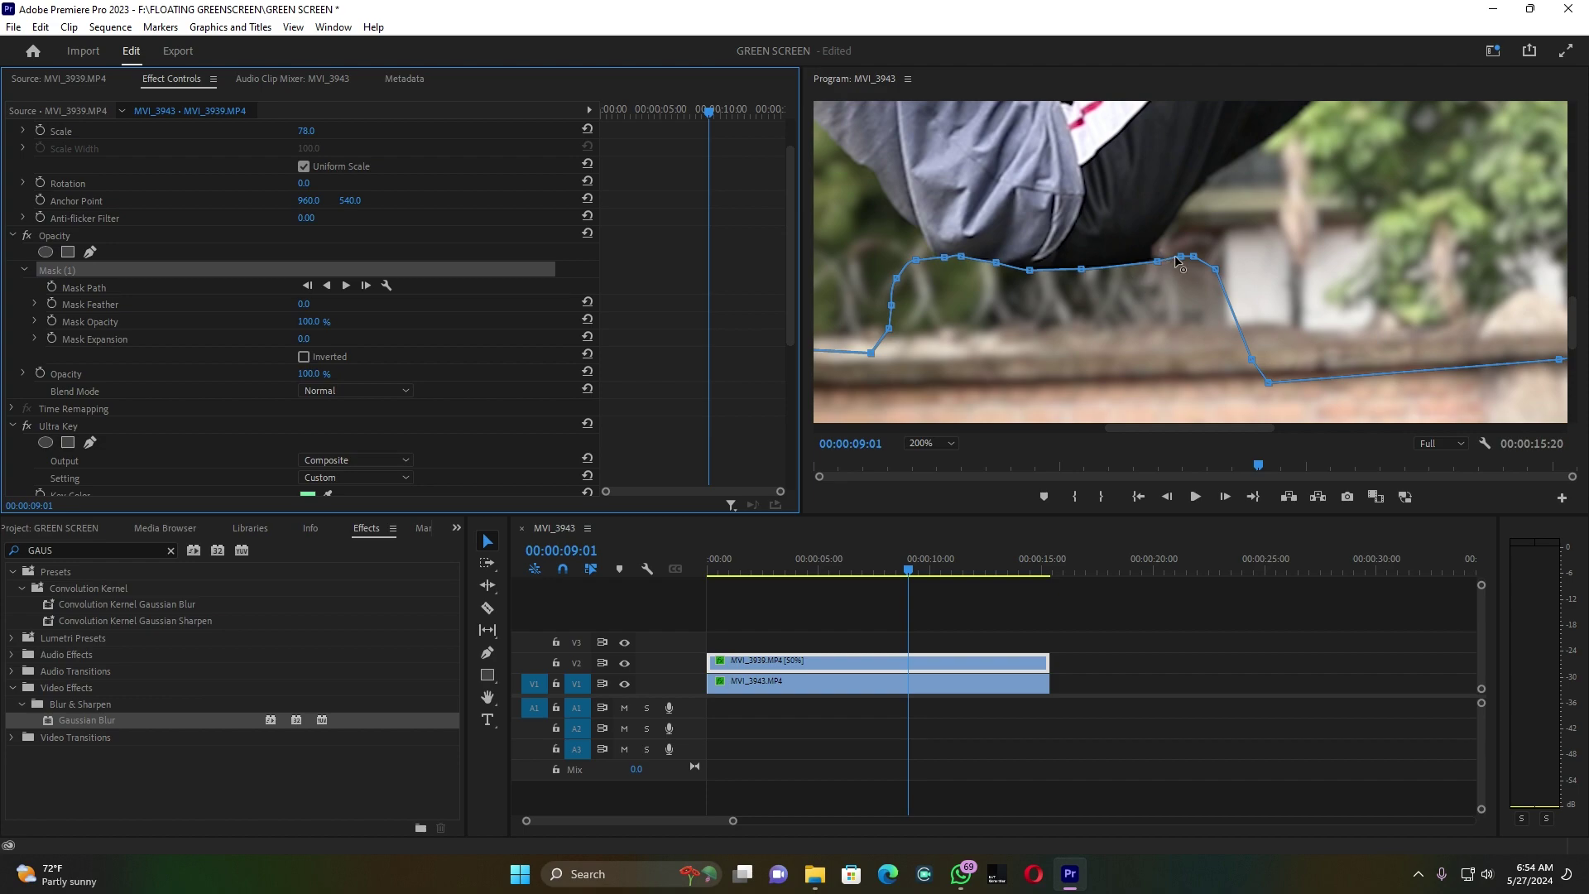
Move and add mask points hugging the man's underside, then return the monitor zoom to Fit
click(1181, 254)
mouse_move(1181, 255)
mouse_down()
mouse_move(1180, 240)
mouse_move(1155, 251)
mouse_up()
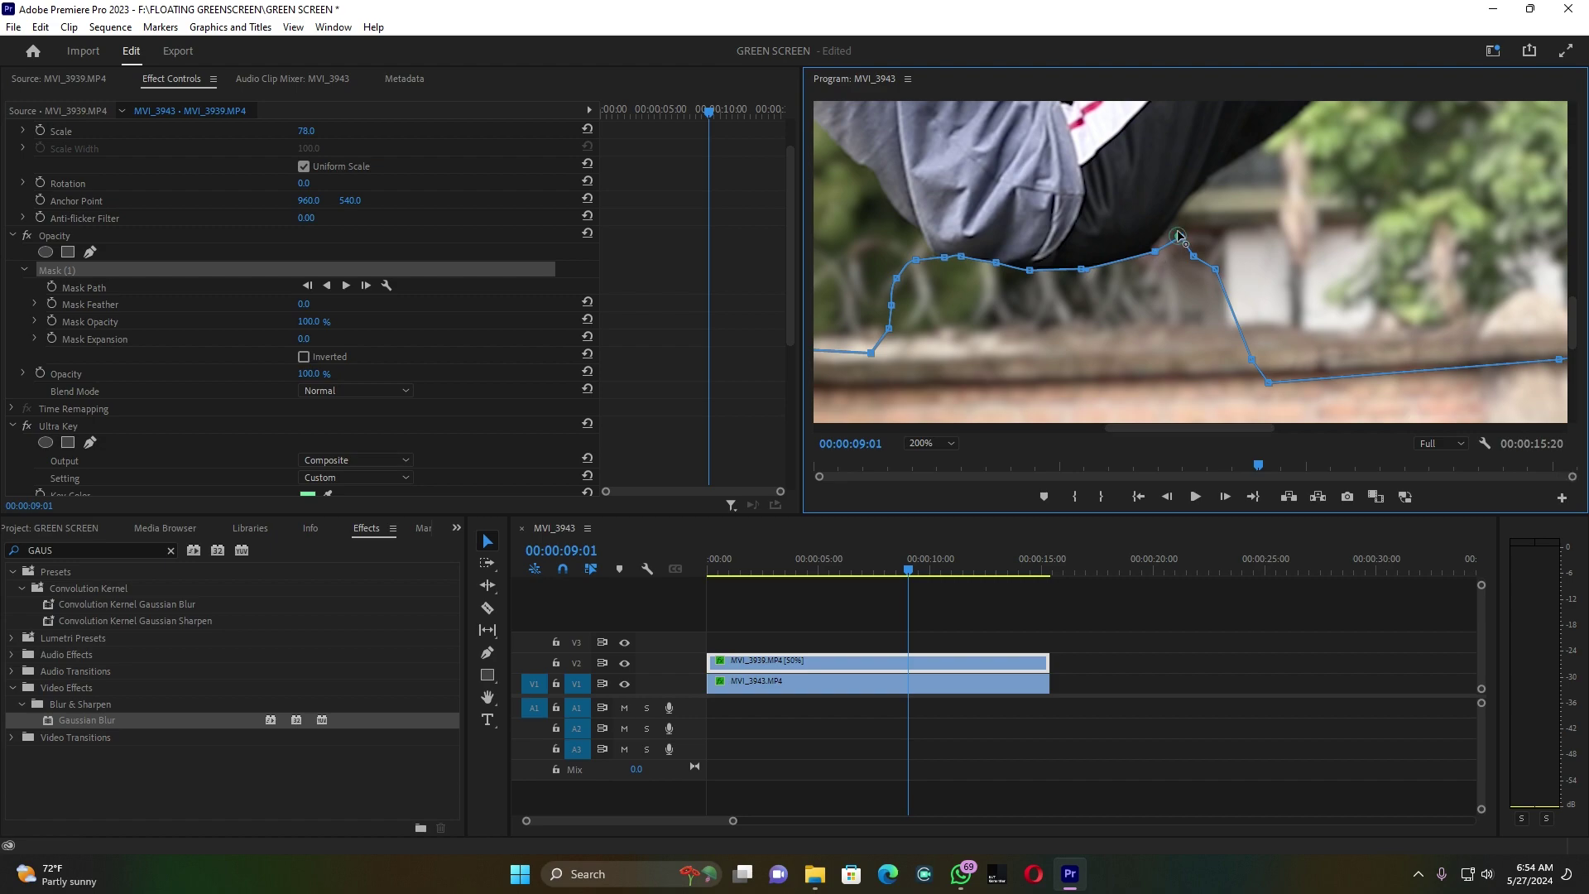
drag(1081, 266, 1033, 274)
click(1042, 271)
click(1122, 264)
drag(1122, 265, 1123, 268)
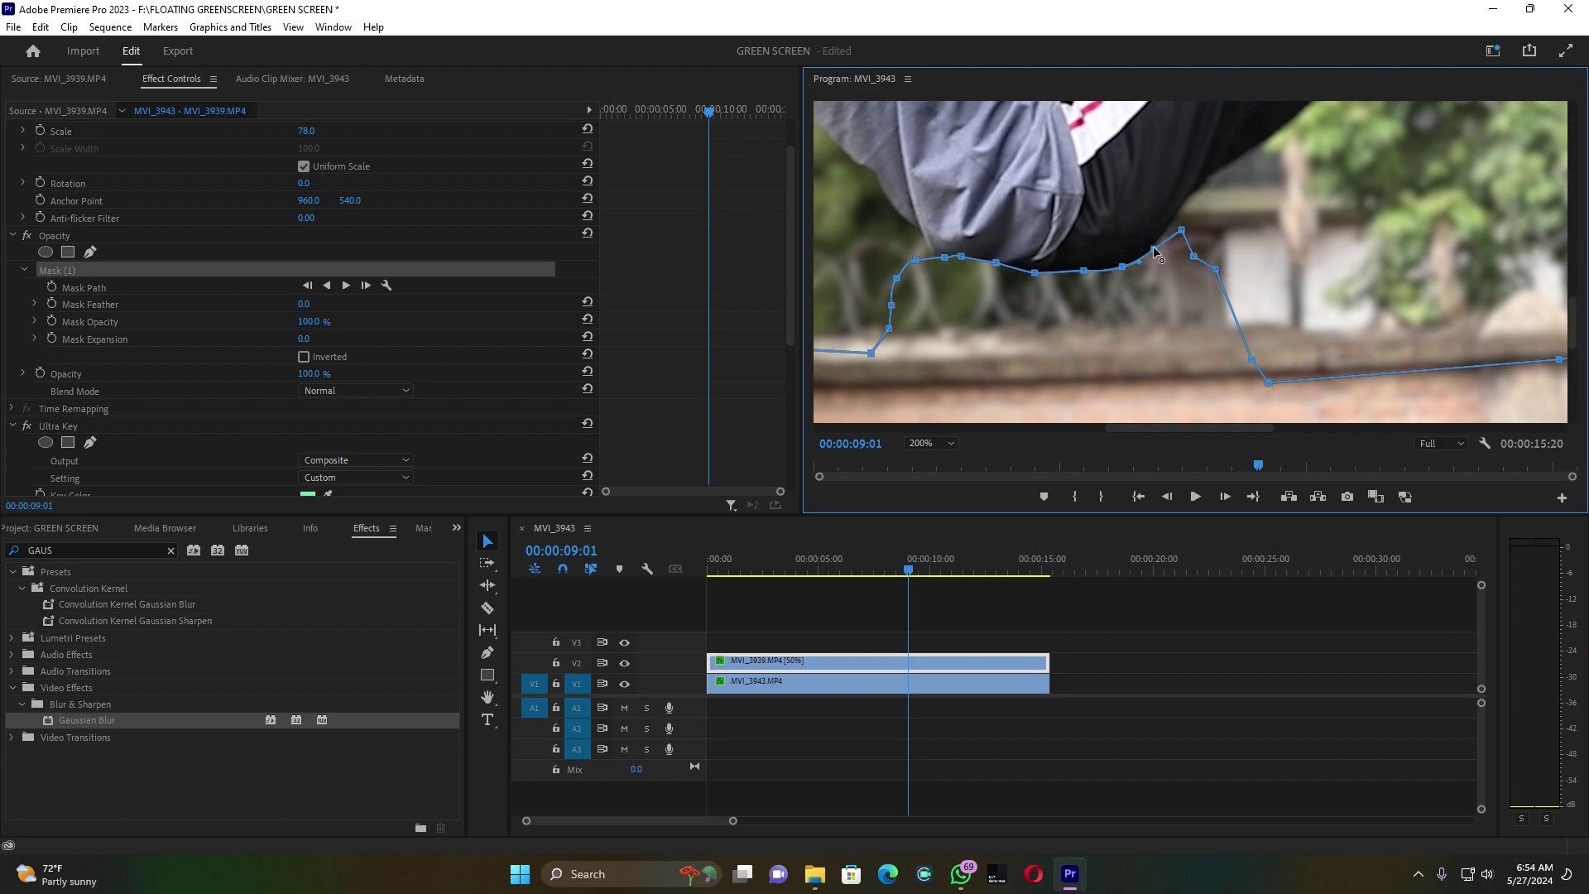
click(927, 443)
click(931, 460)
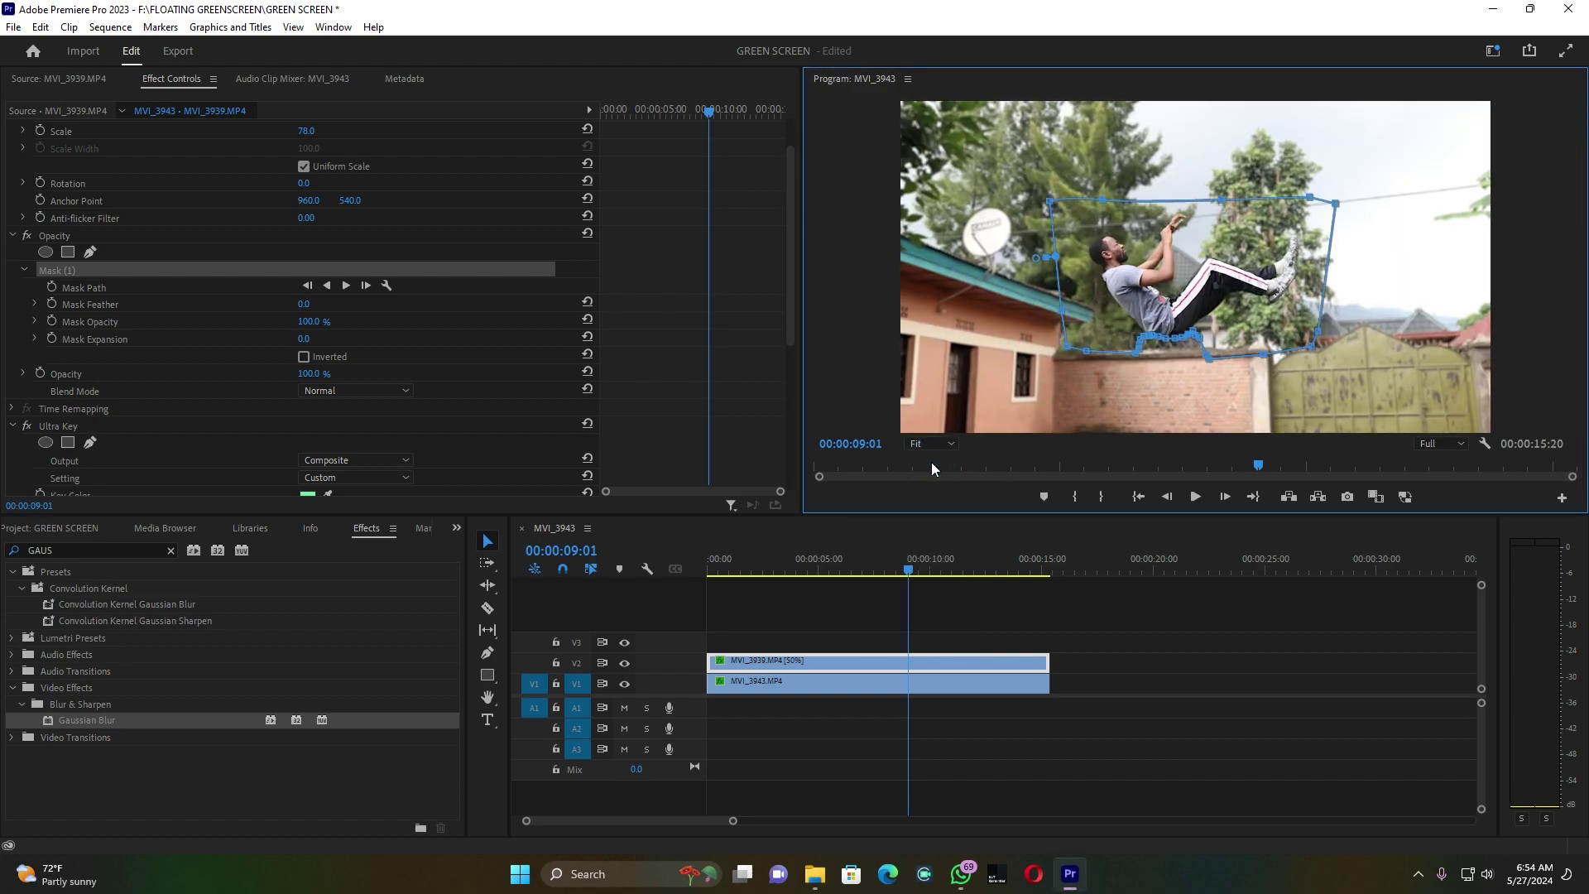
Turn on Position keyframing for the house clip and set Y to 572 at the first frame
click(965, 682)
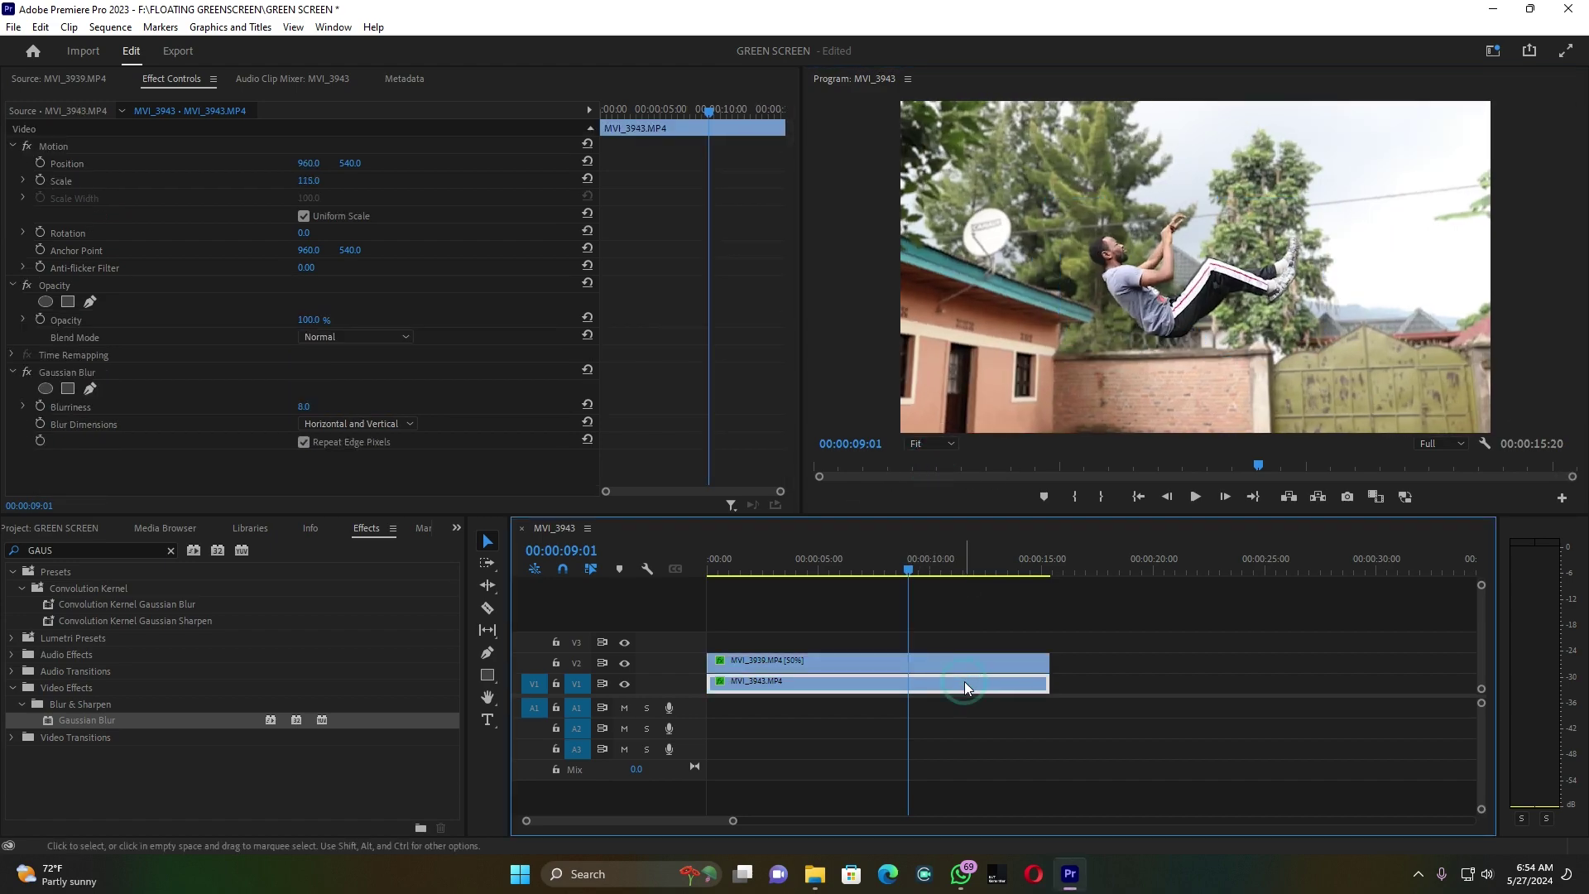
key(space)
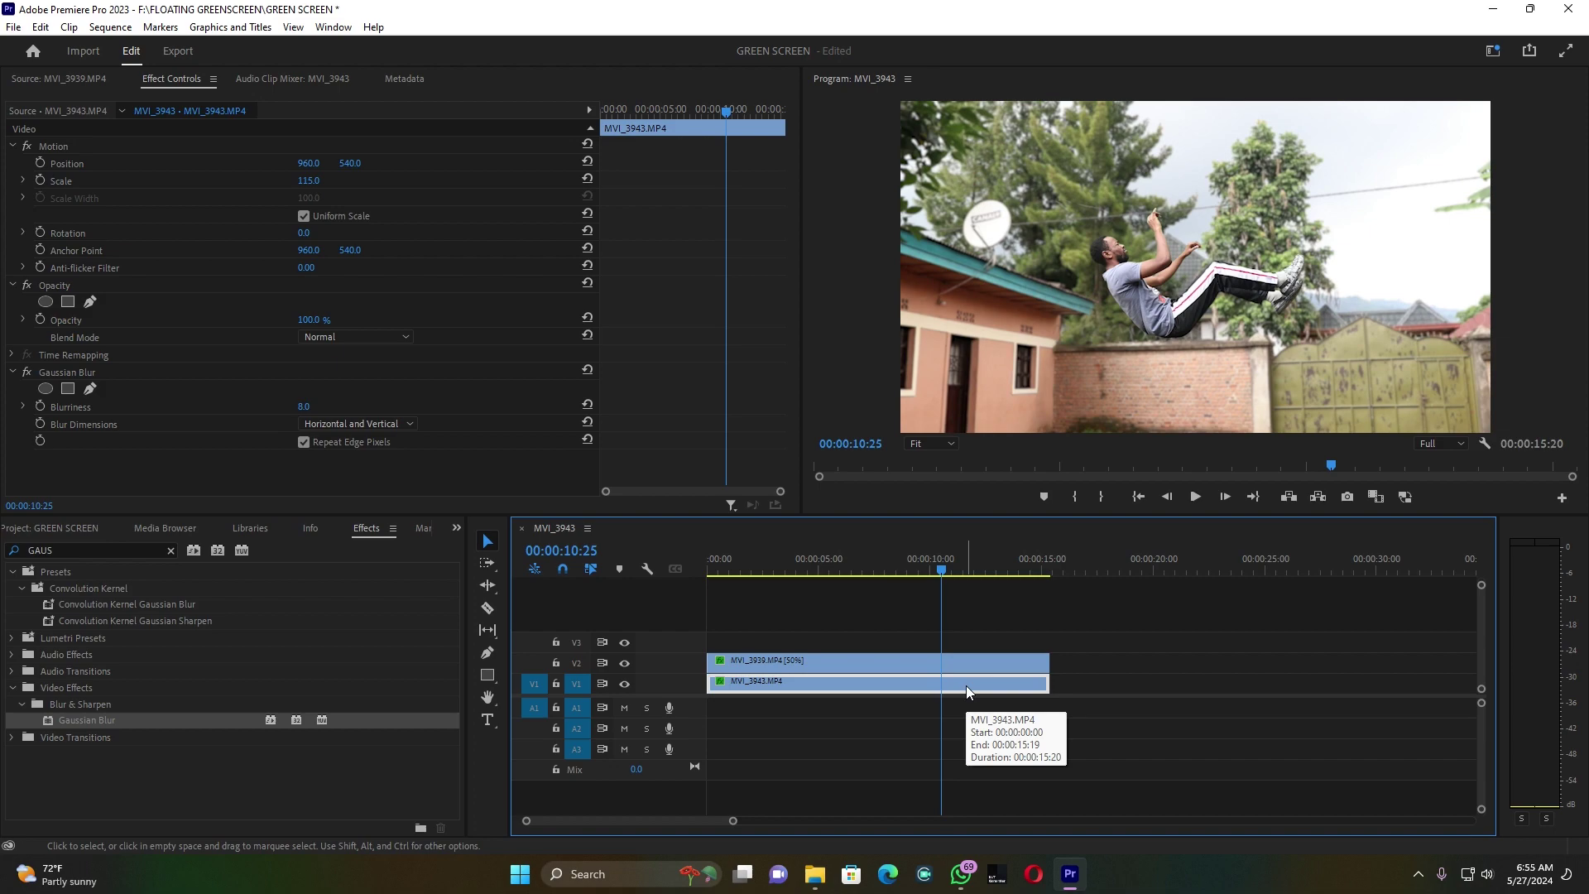
drag(817, 569, 708, 572)
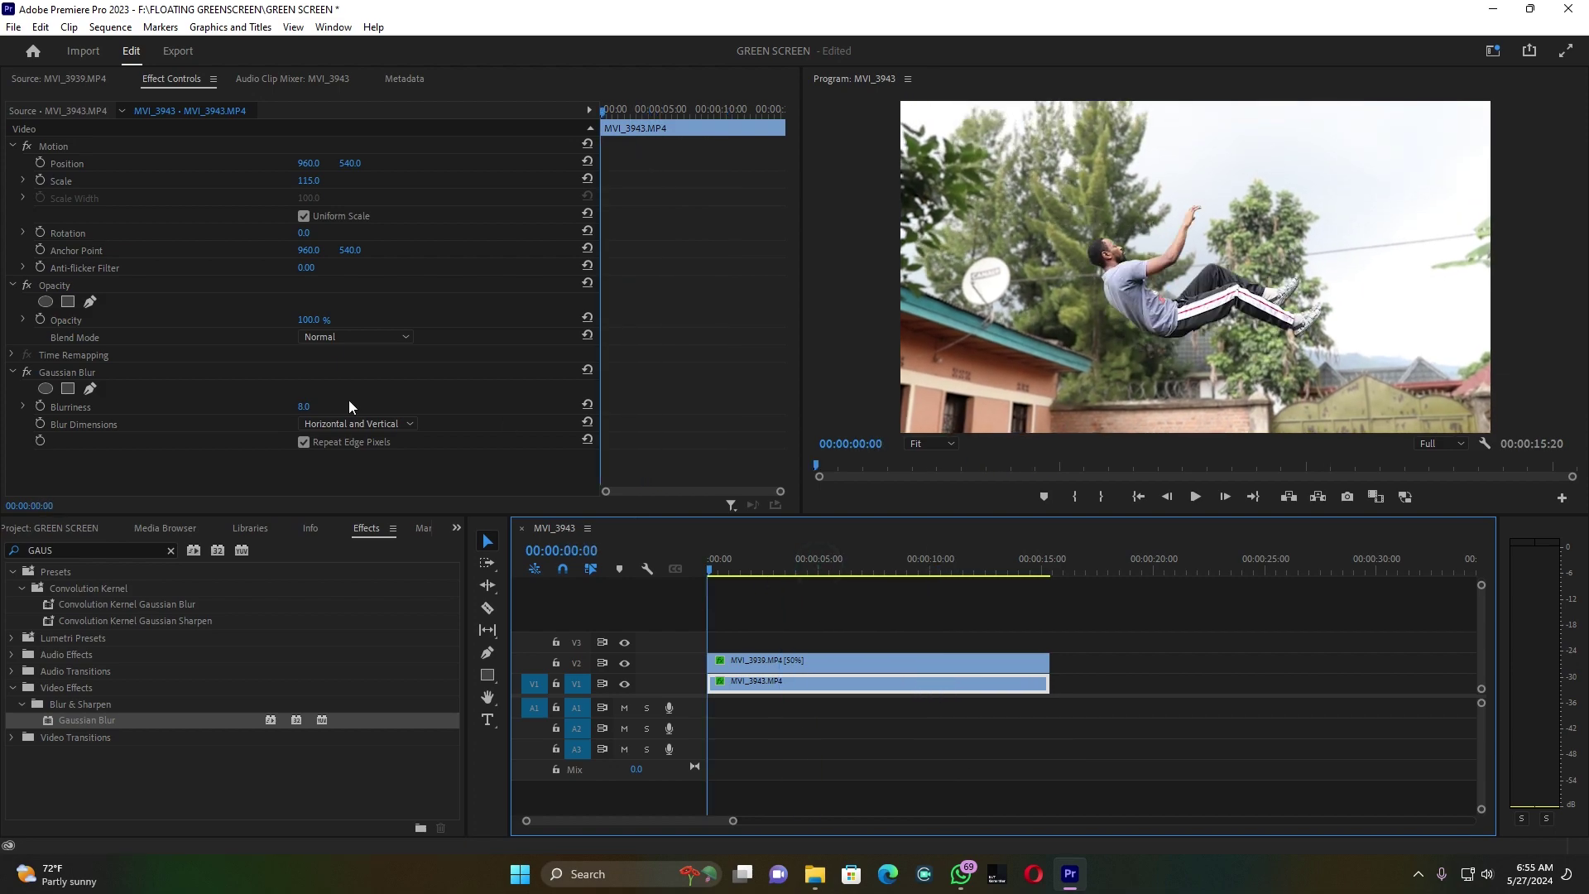
click(39, 163)
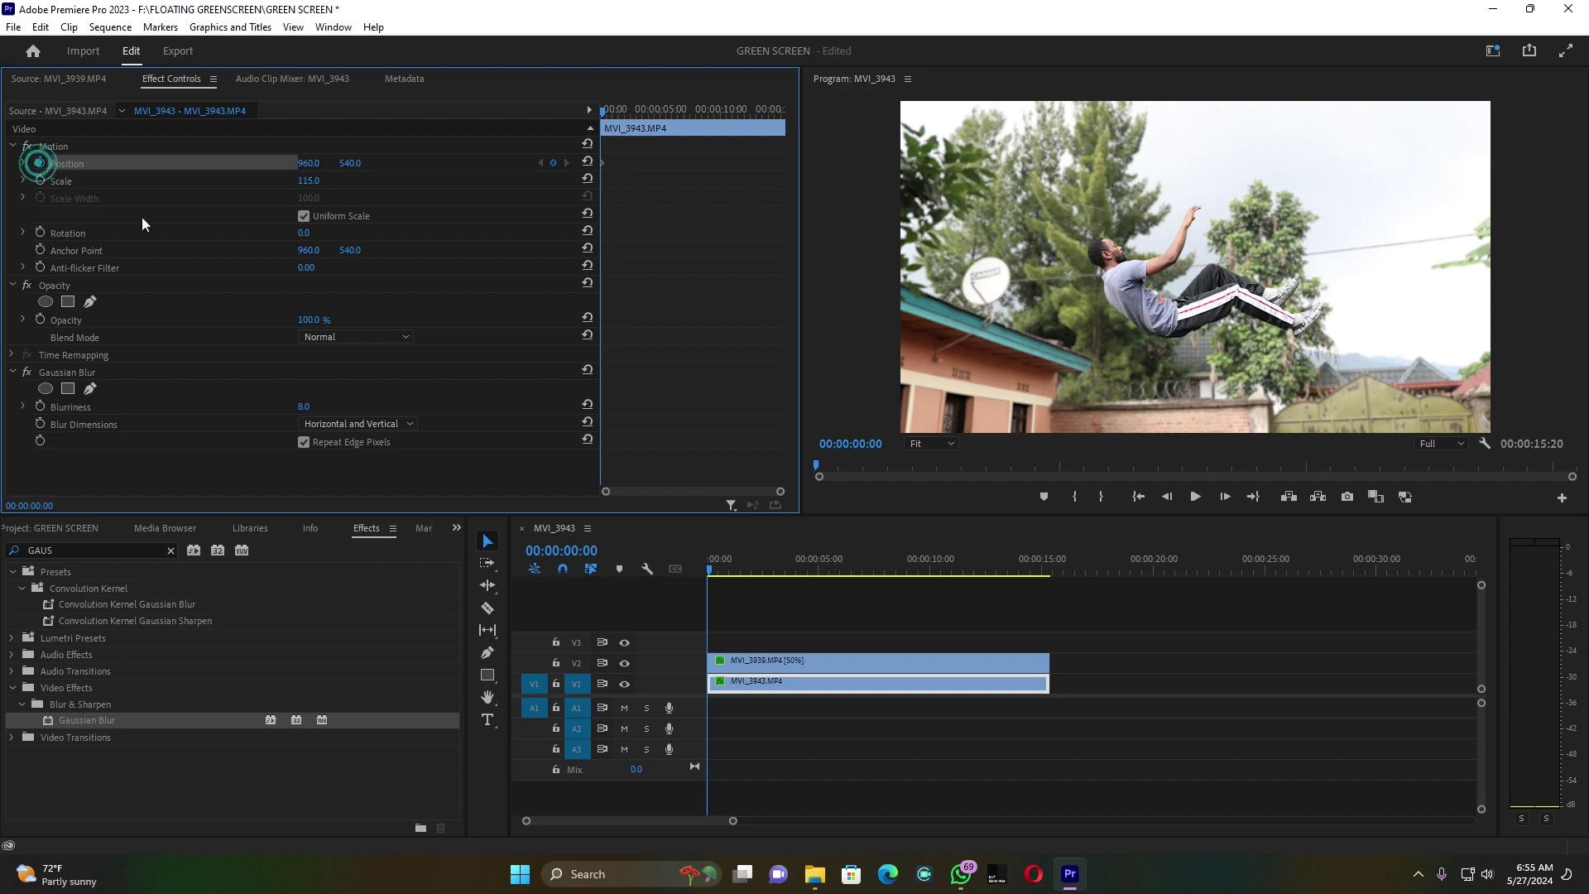
click(964, 569)
drag(731, 571, 695, 583)
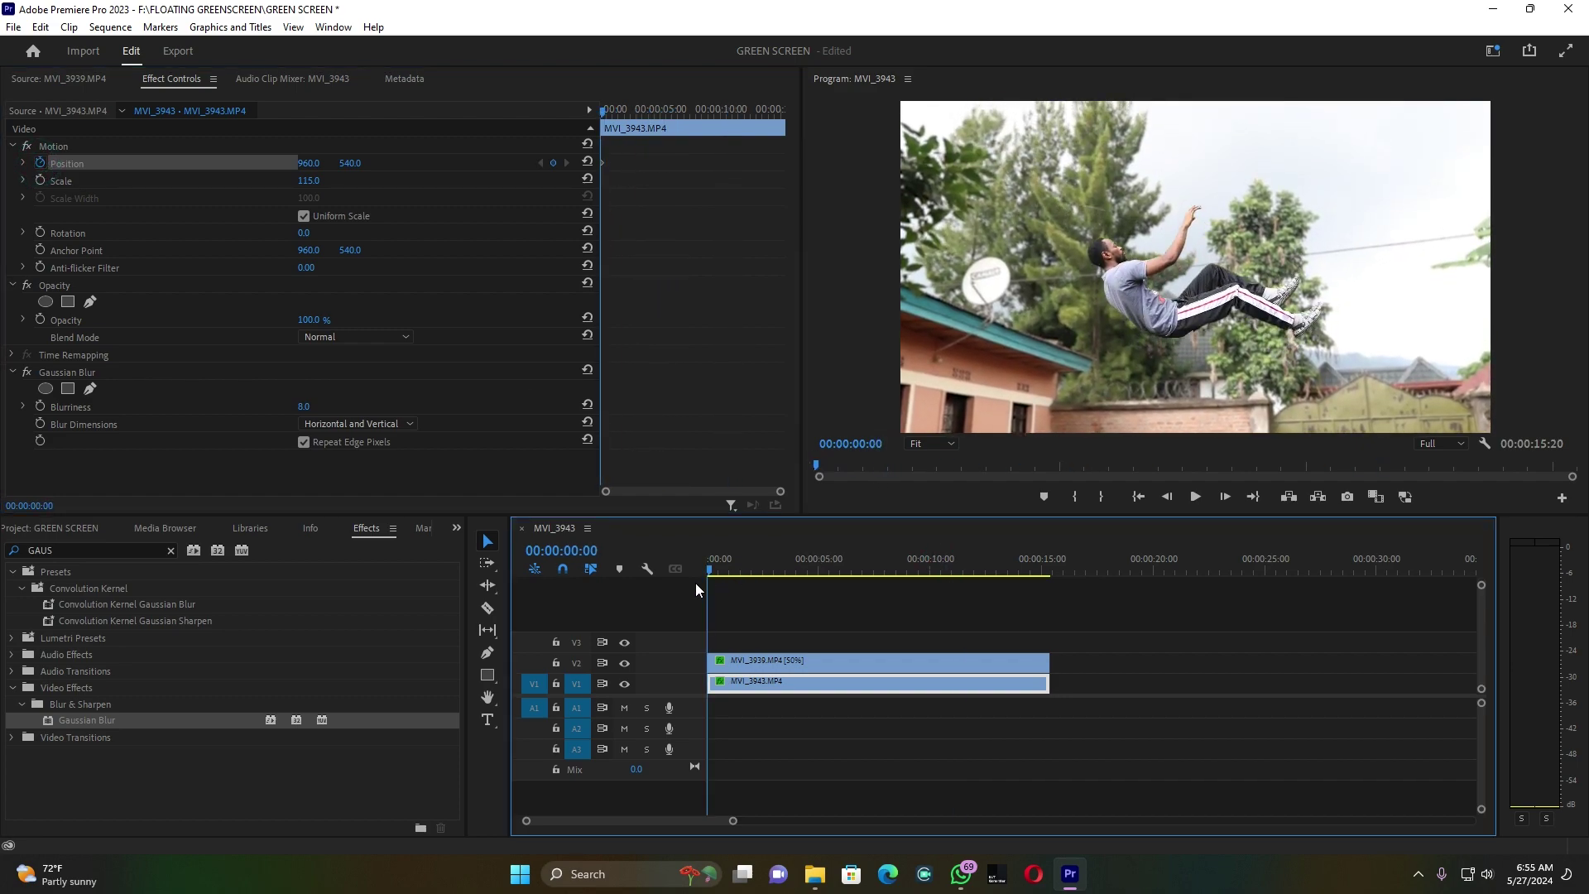
mouse_move(348, 164)
mouse_down()
mouse_move(410, 164)
mouse_move(374, 164)
mouse_up()
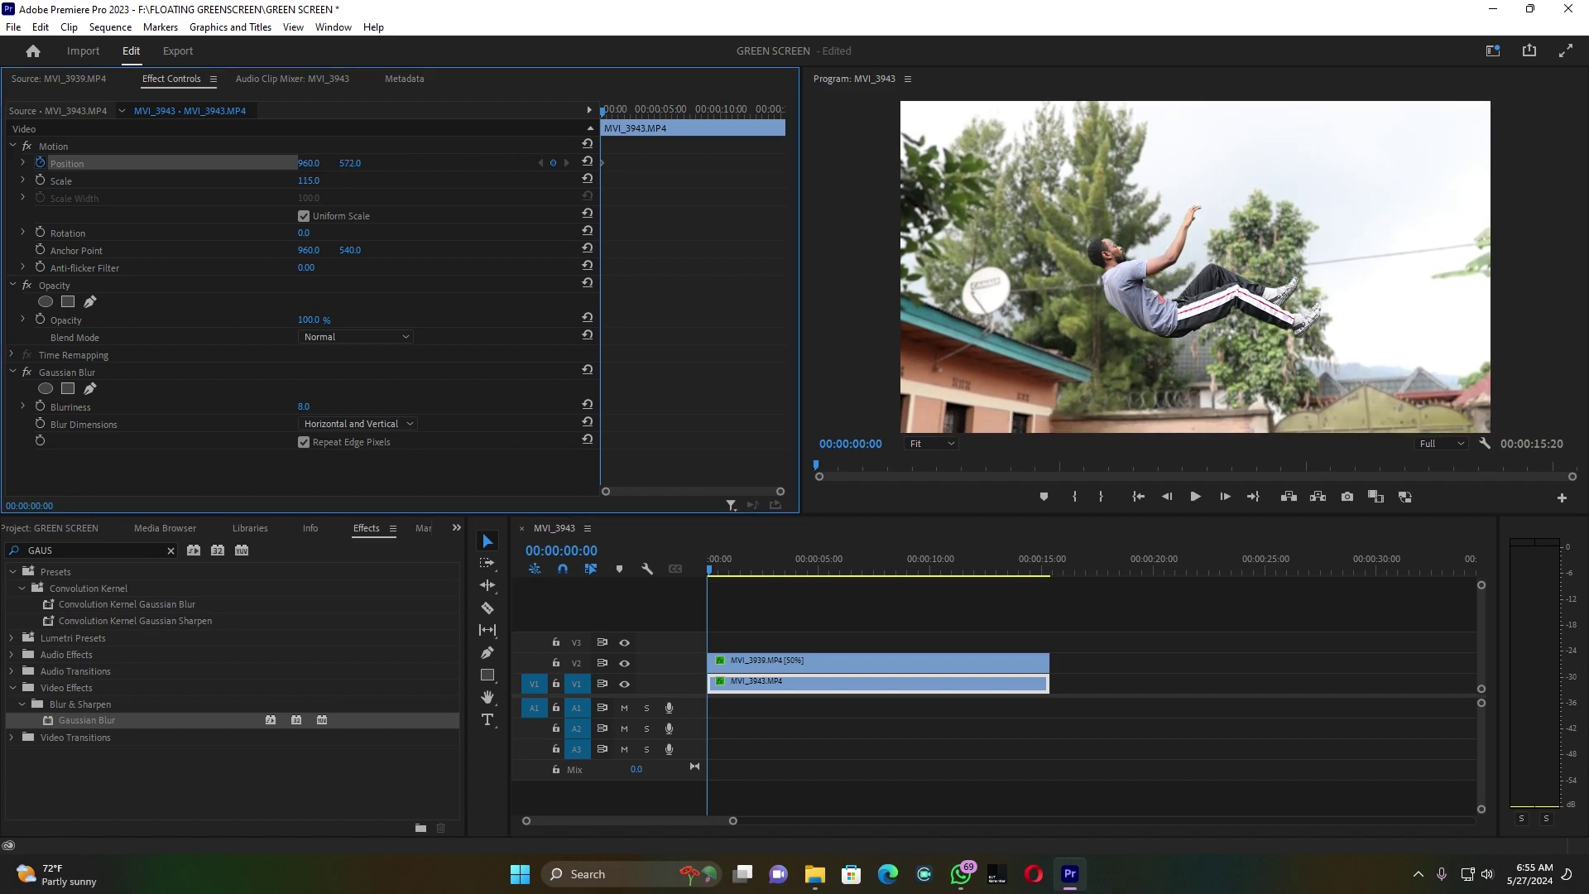
Raise the Y position to 474 at the clip's end and play back the upward drift
mouse_move(1018, 569)
mouse_down()
mouse_move(1047, 575)
mouse_move(1030, 566)
mouse_up()
drag(360, 171, 301, 171)
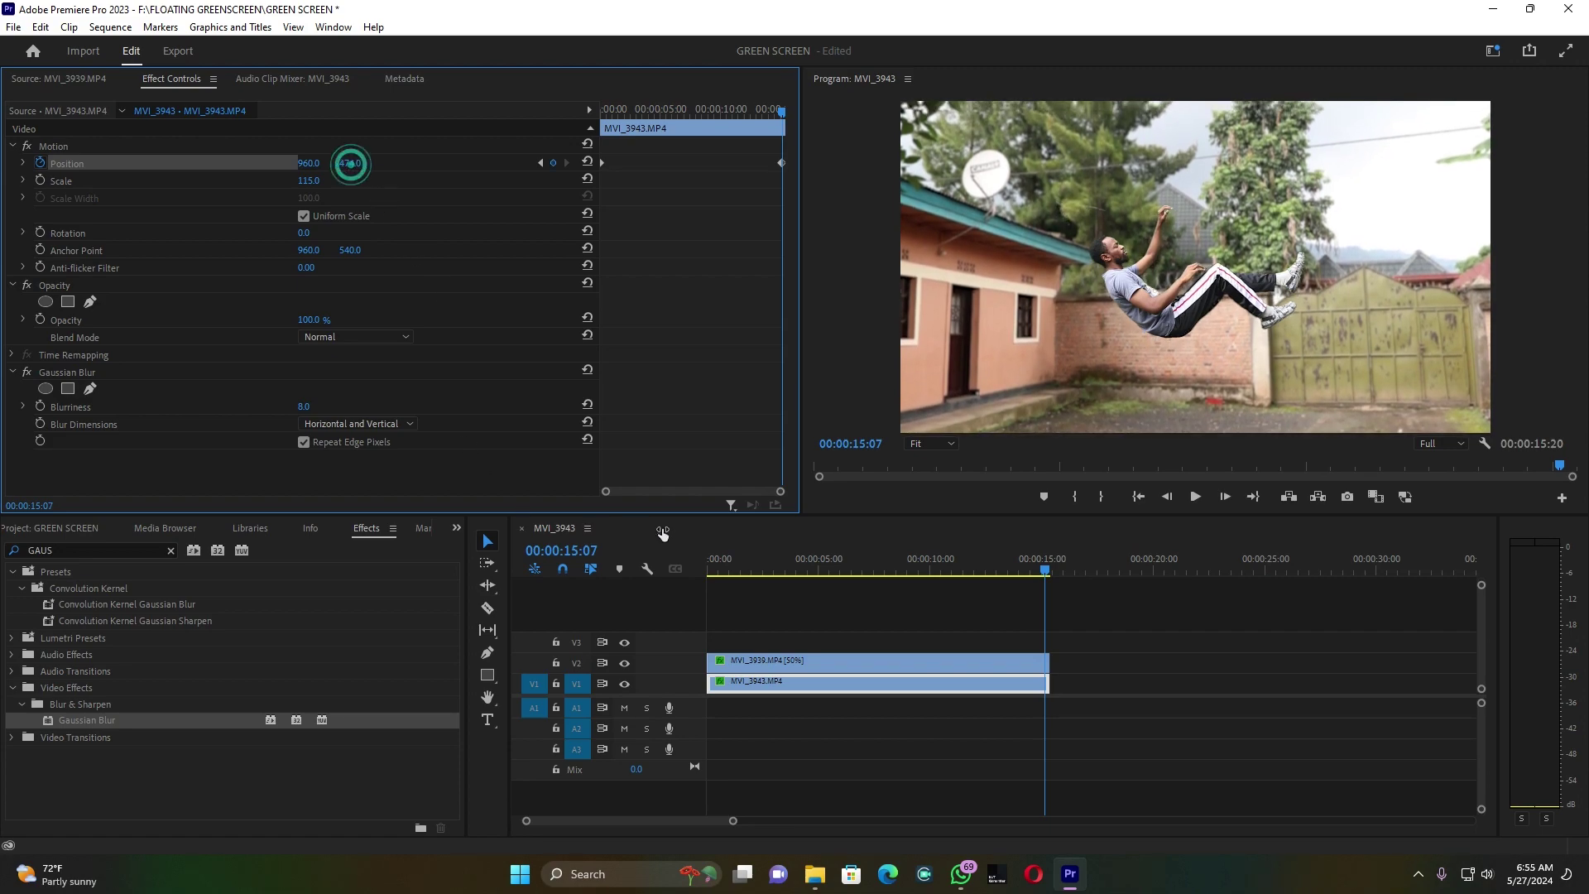
drag(744, 569, 667, 569)
key(space)
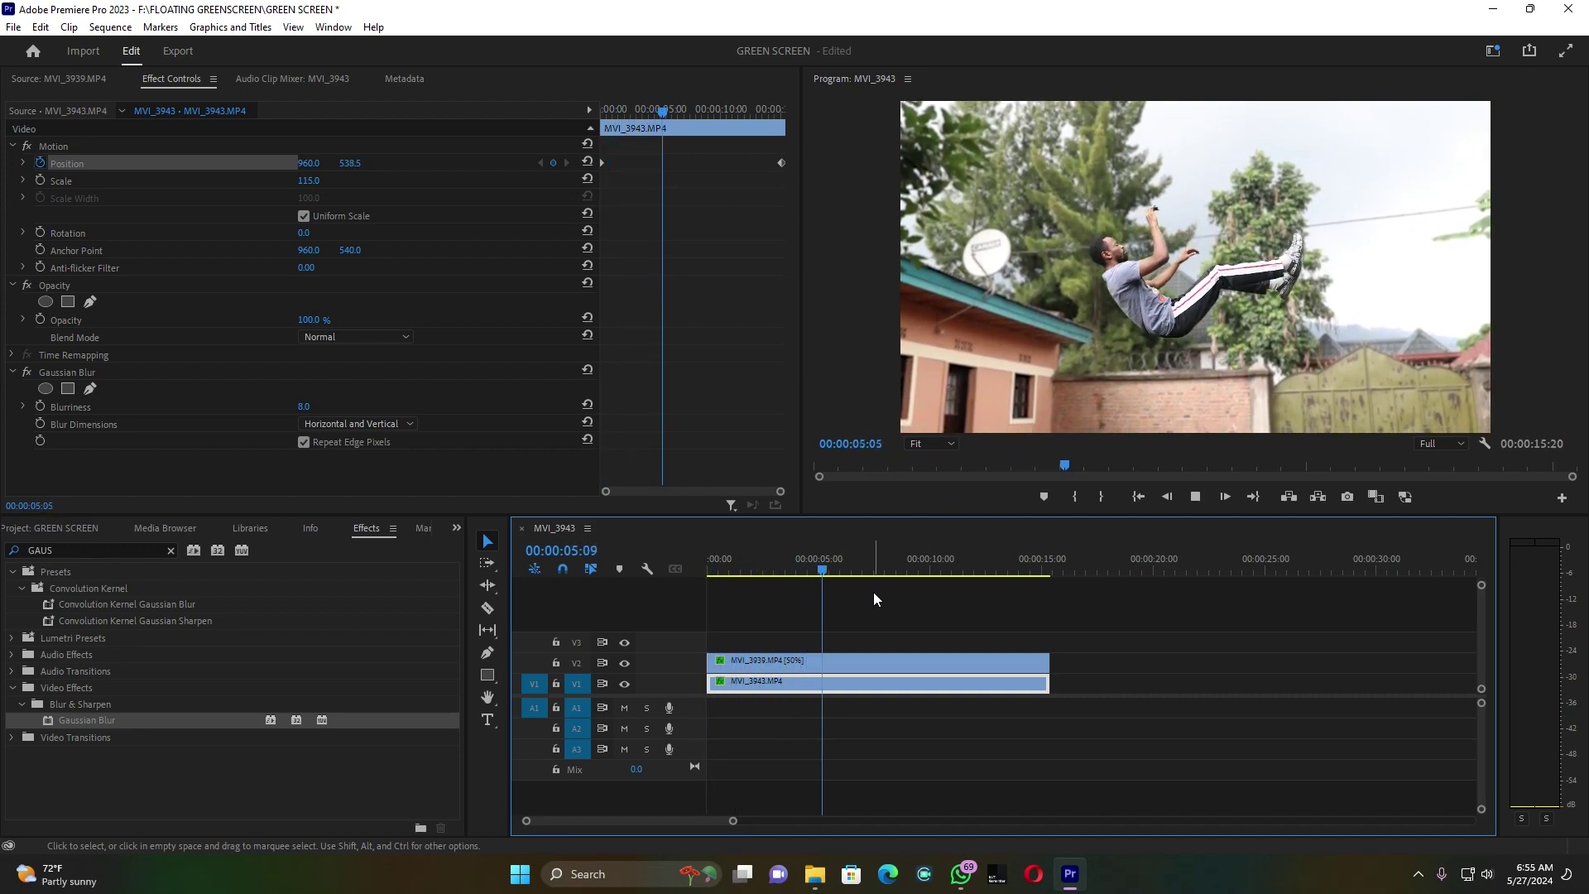
key(space)
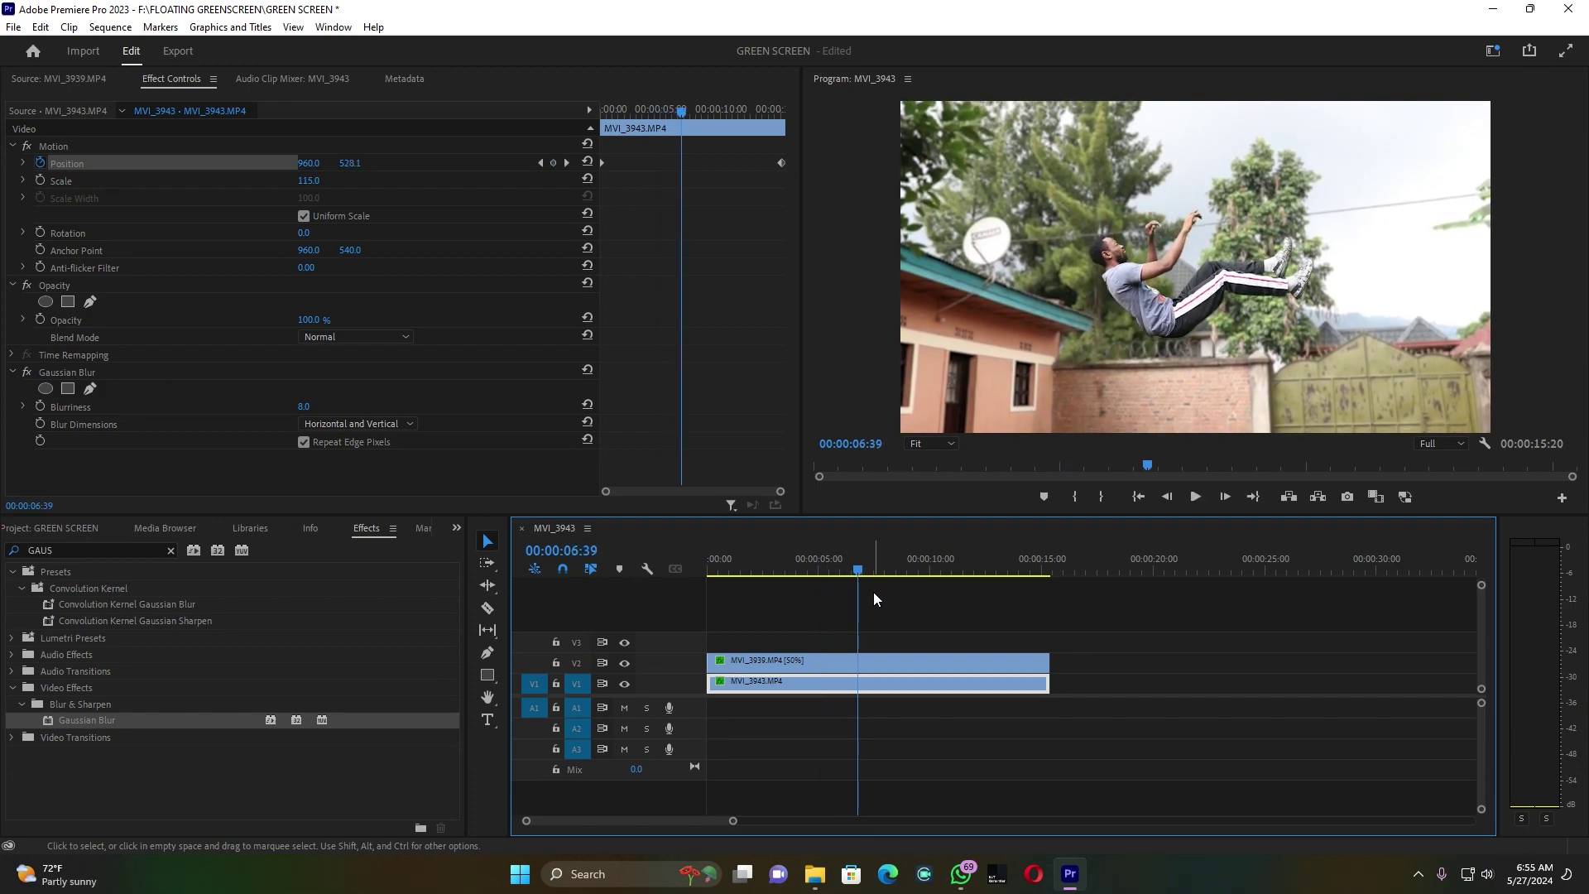
Create an adjustment layer on V3 extended to the full length of the clips
click(63, 528)
click(410, 816)
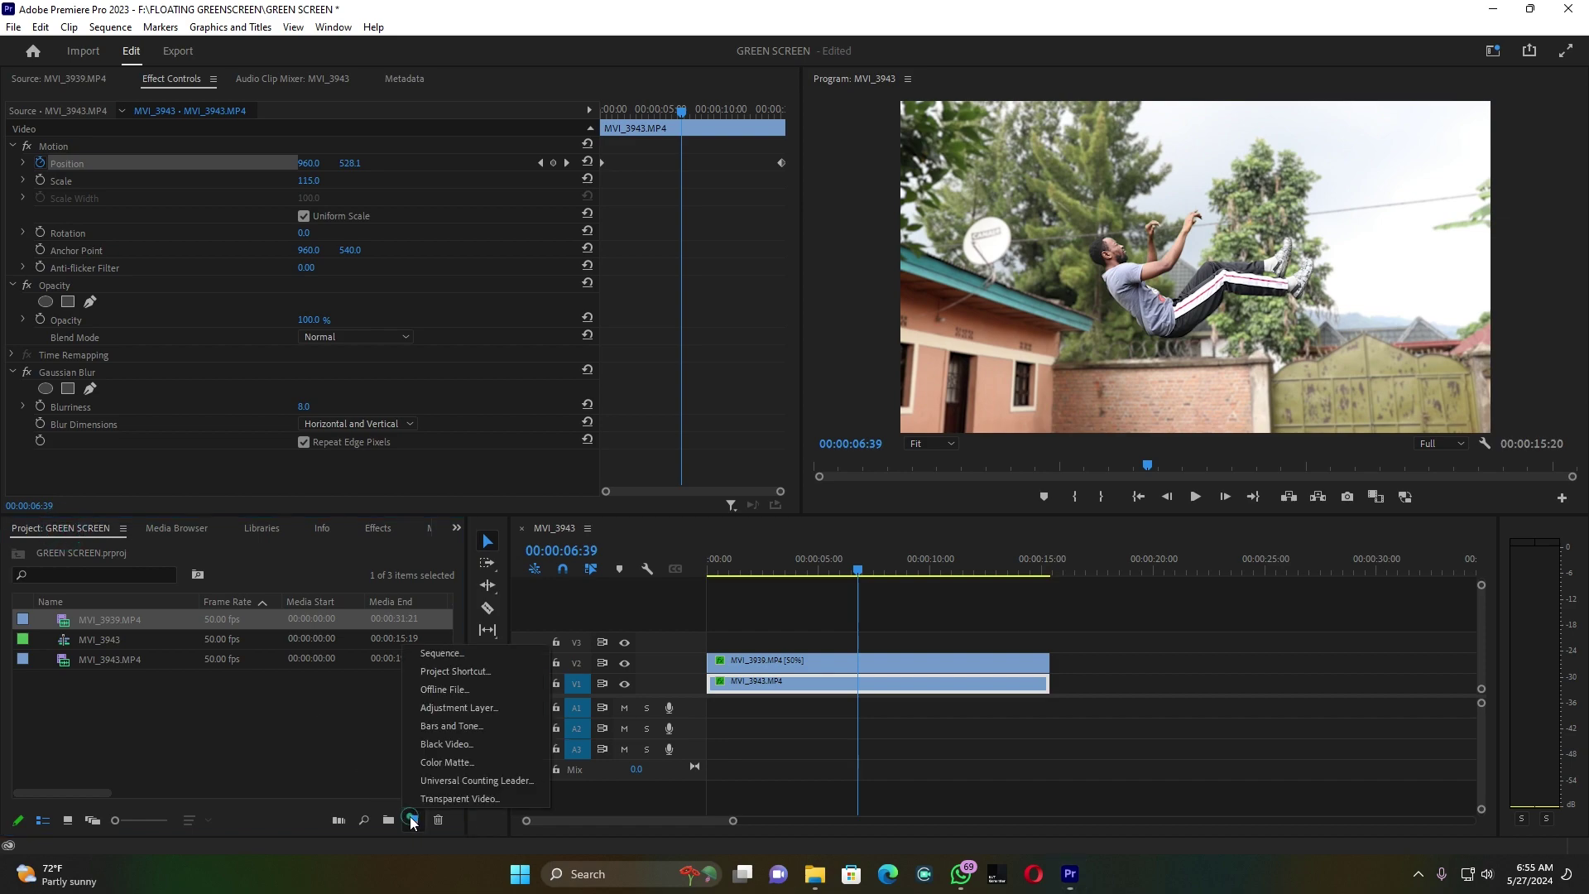
click(463, 722)
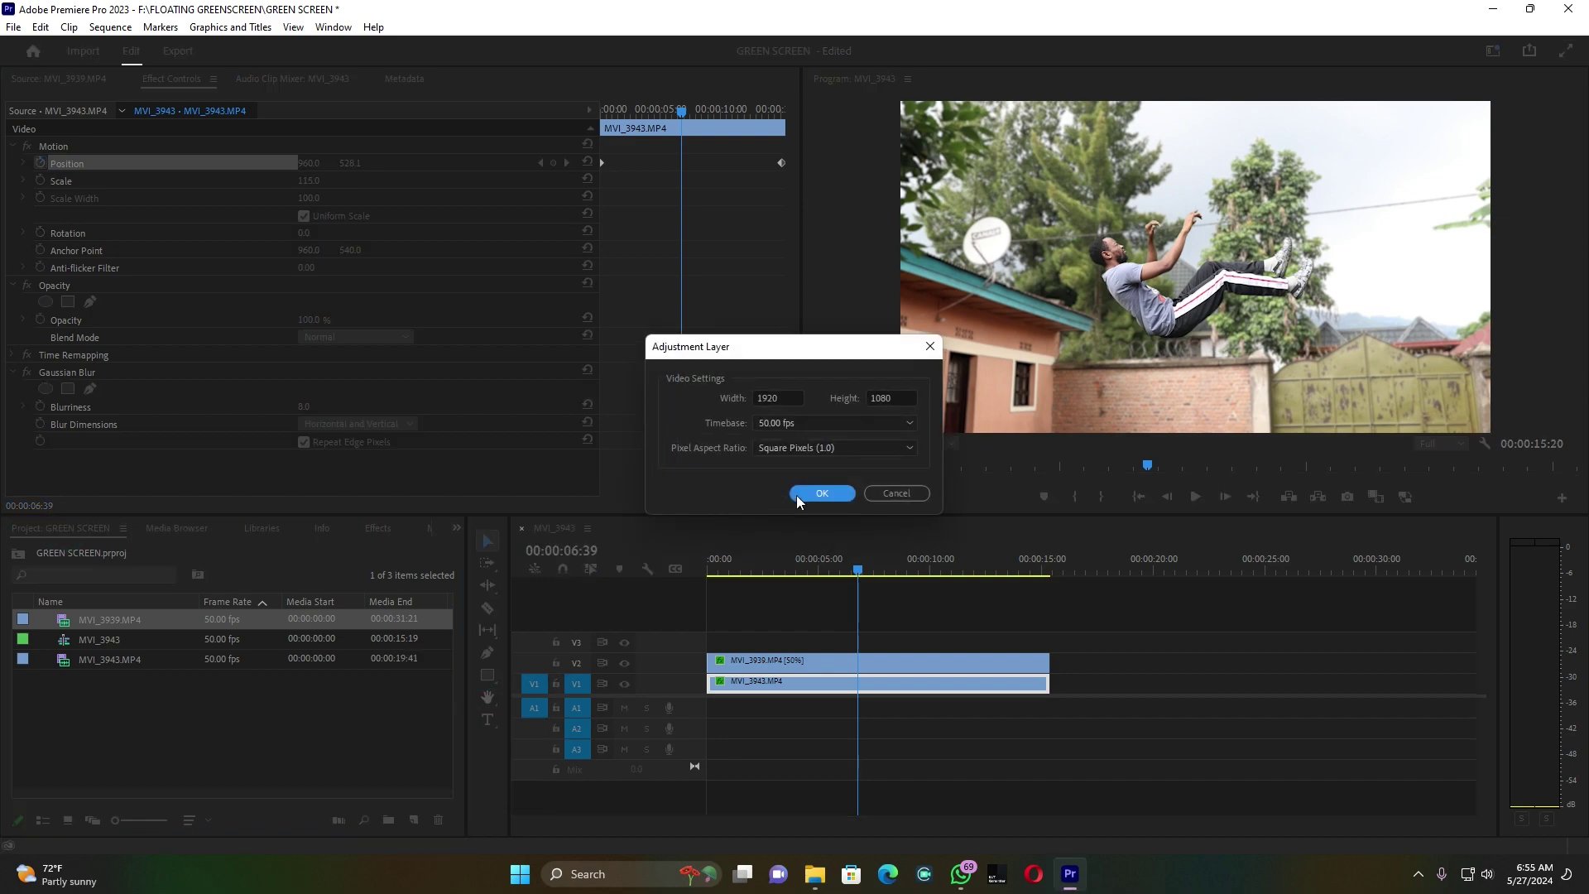
click(807, 493)
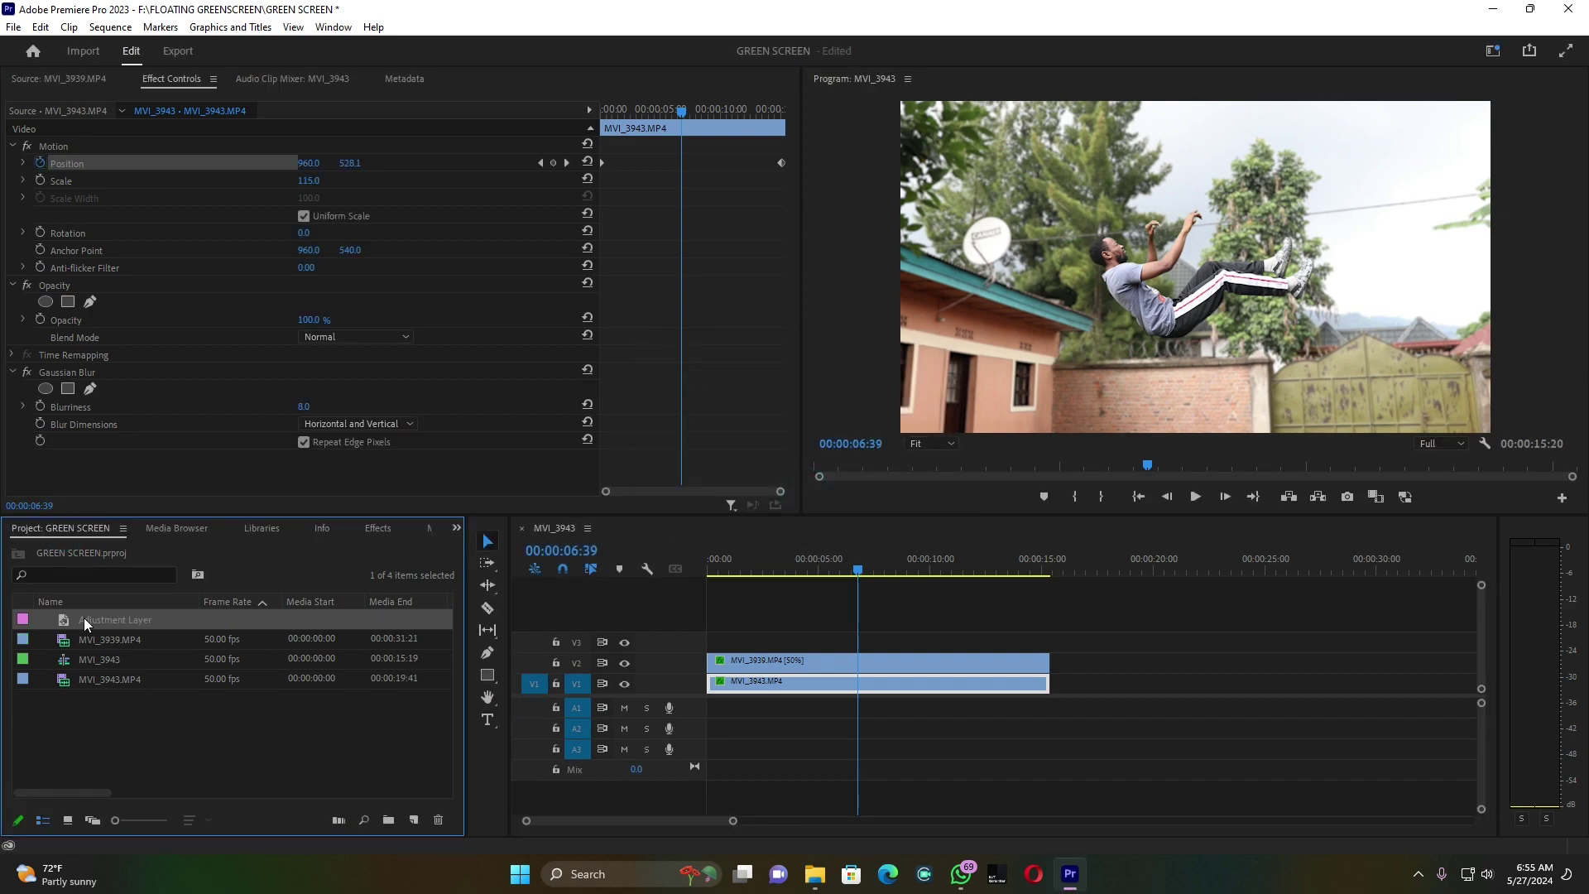
drag(83, 619, 670, 648)
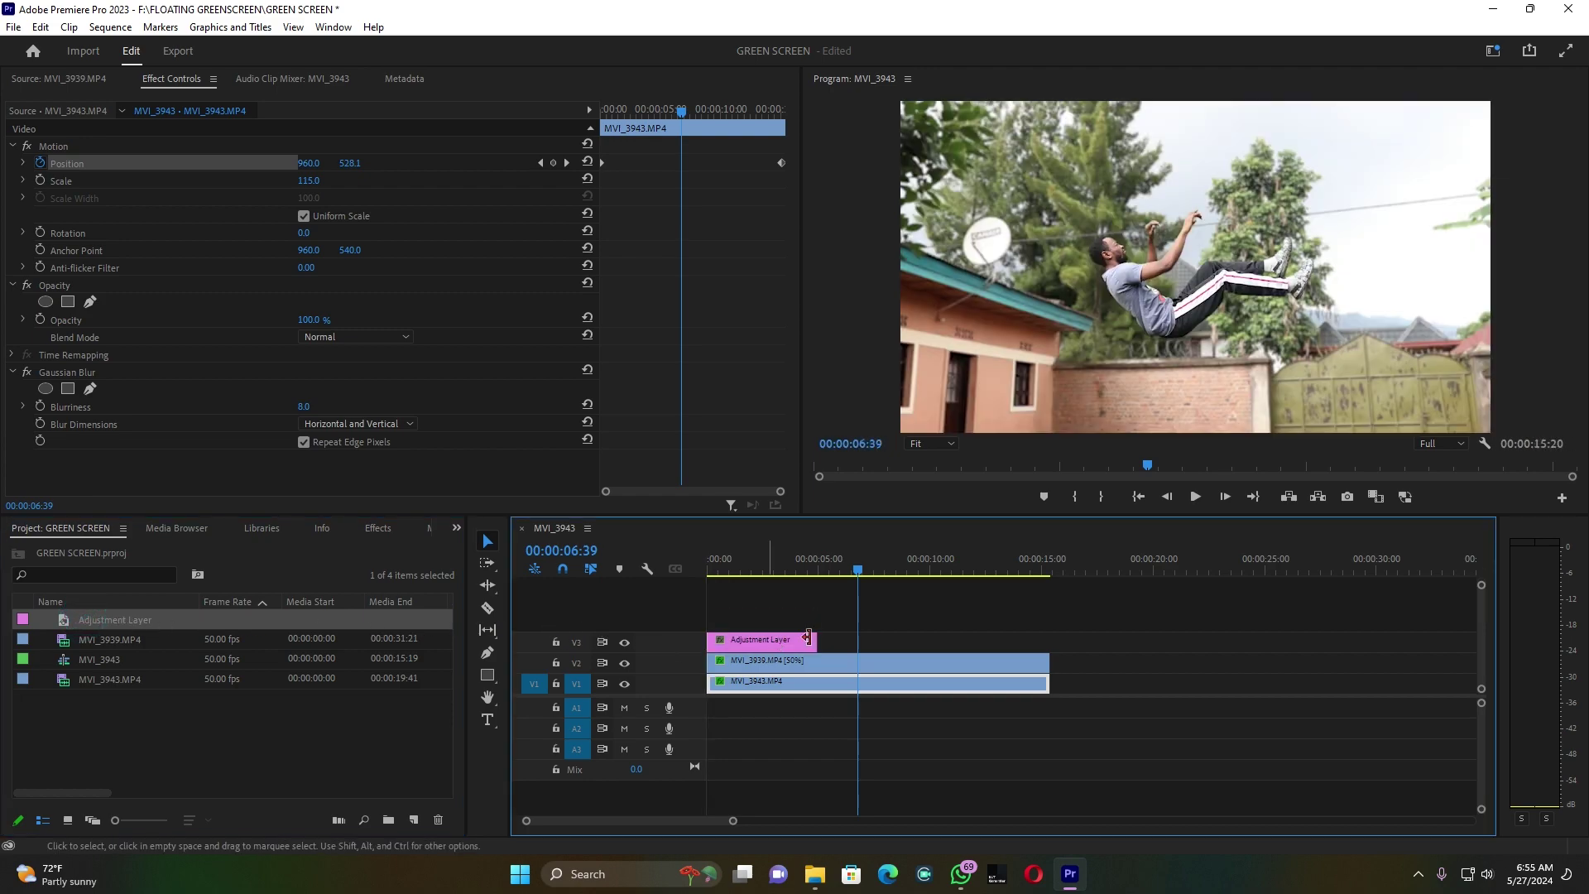
drag(816, 640, 1047, 634)
click(993, 637)
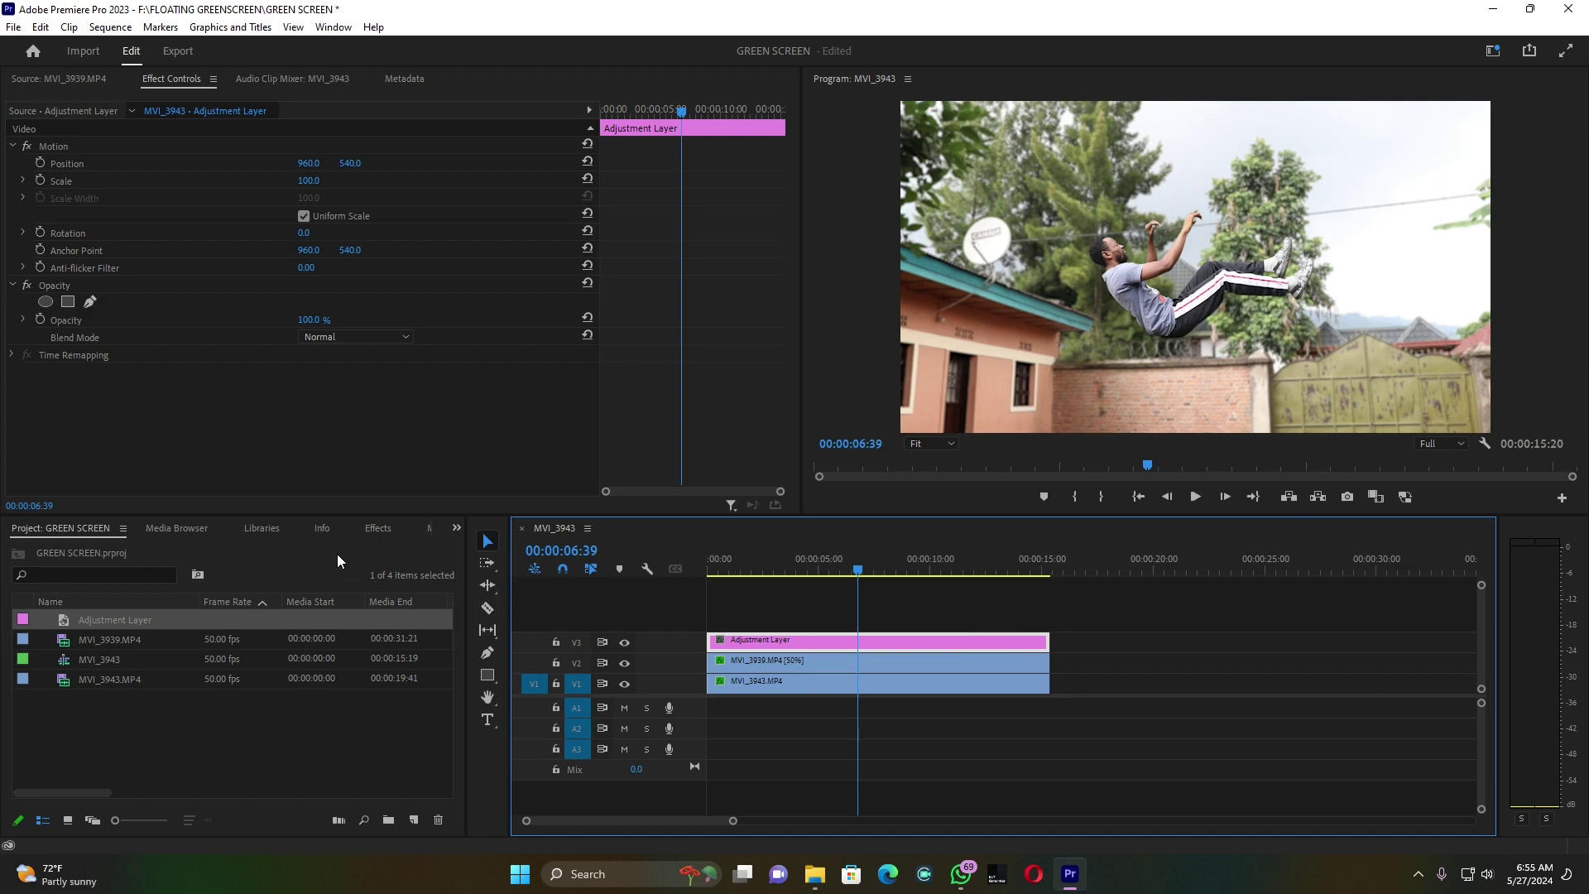
Search 'CROP' and apply the Crop effect to the adjustment layer
click(375, 529)
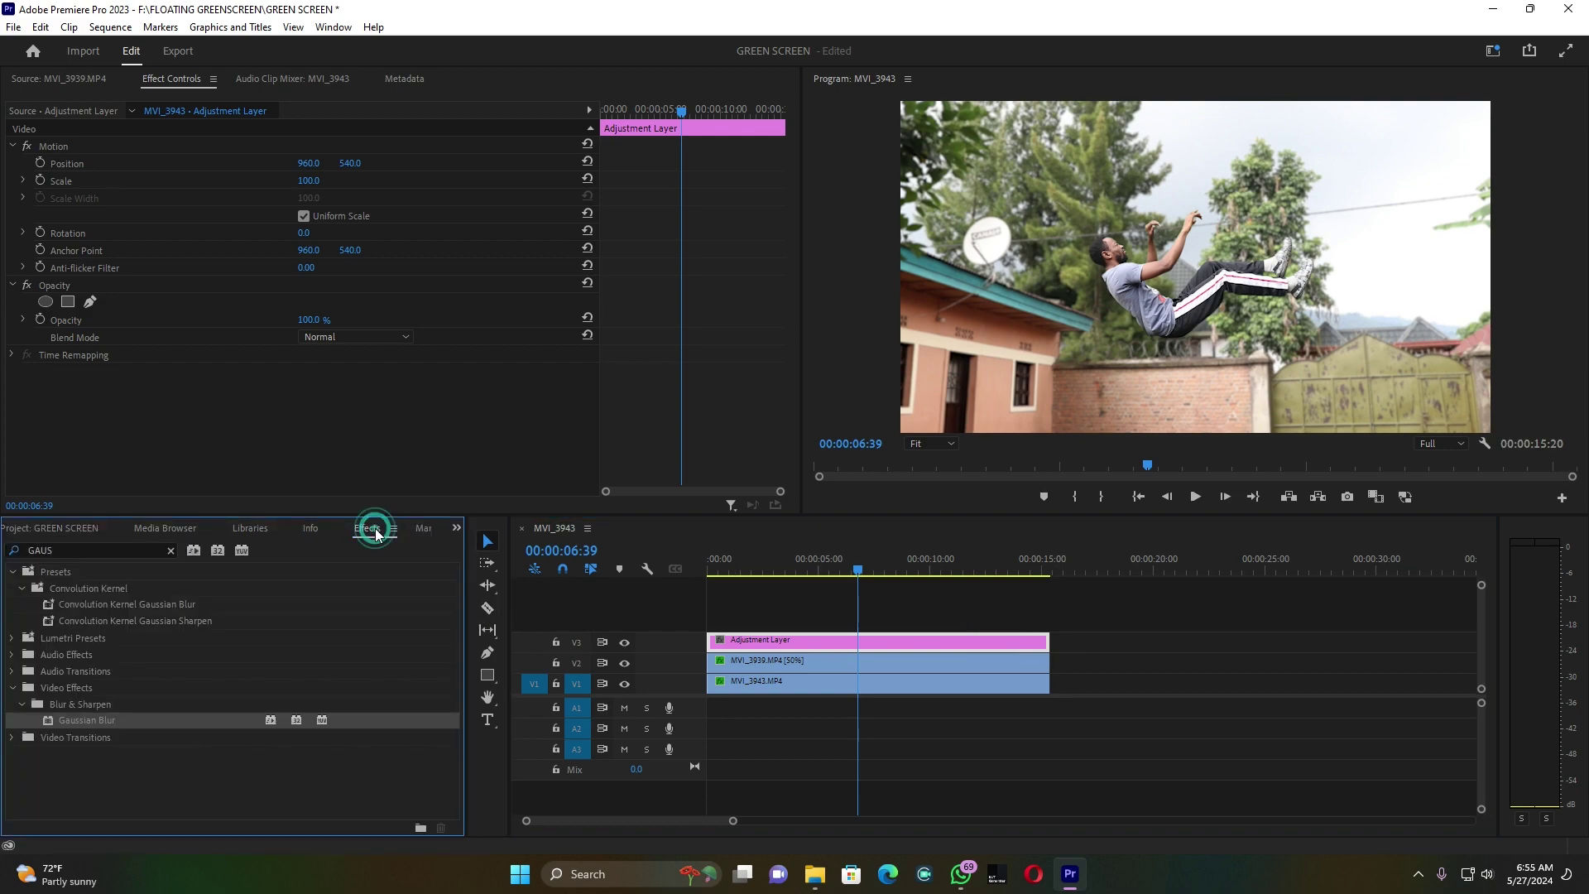
double_click(108, 547)
text(CRO)
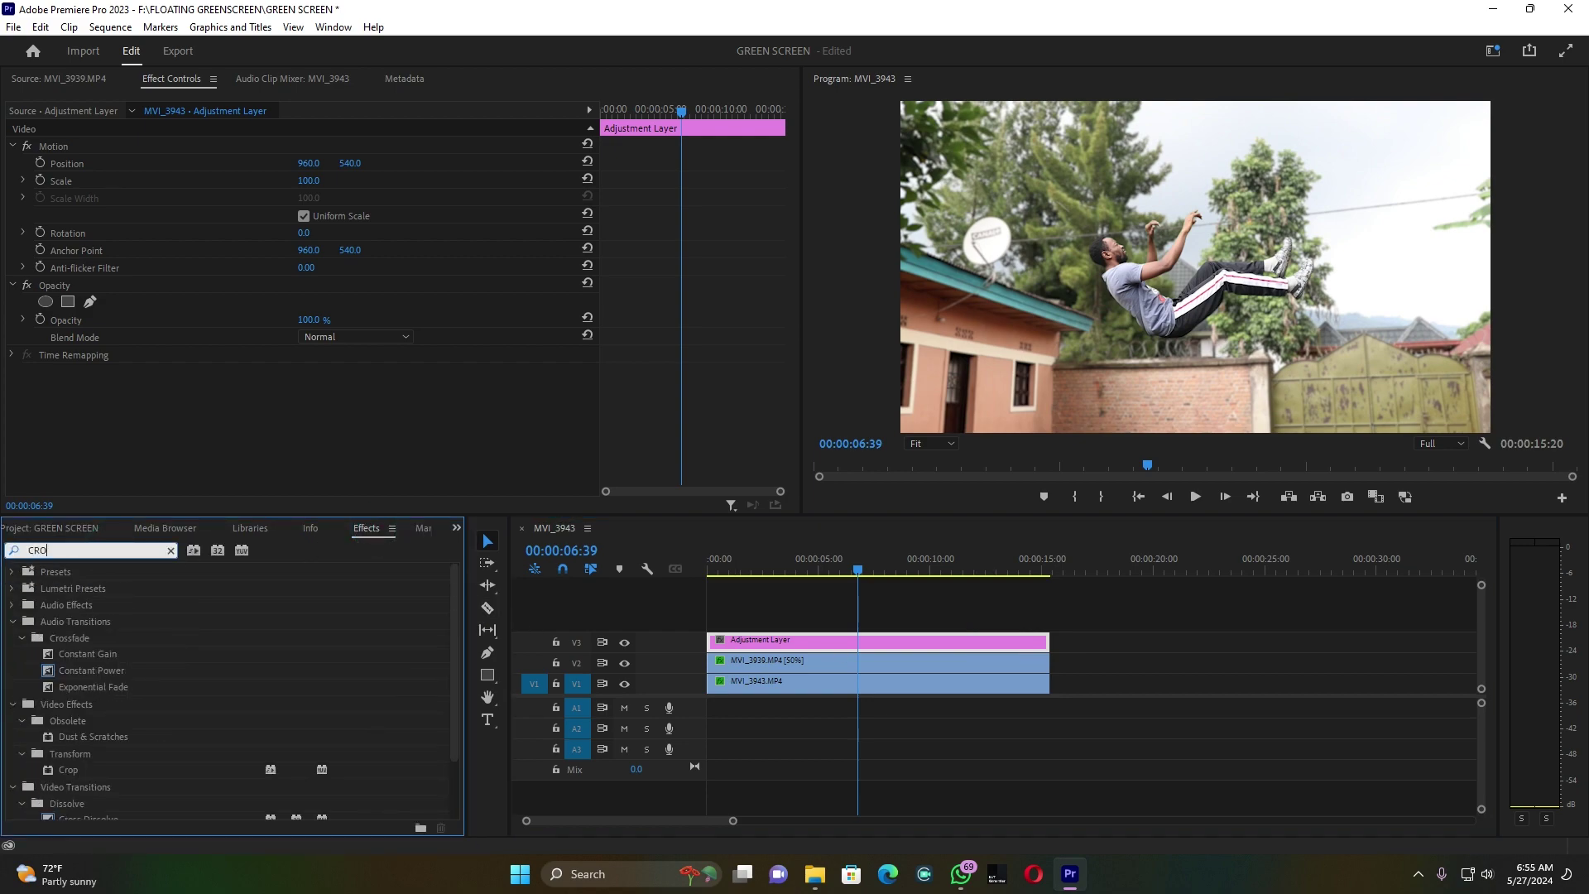
text(P)
drag(63, 672, 737, 638)
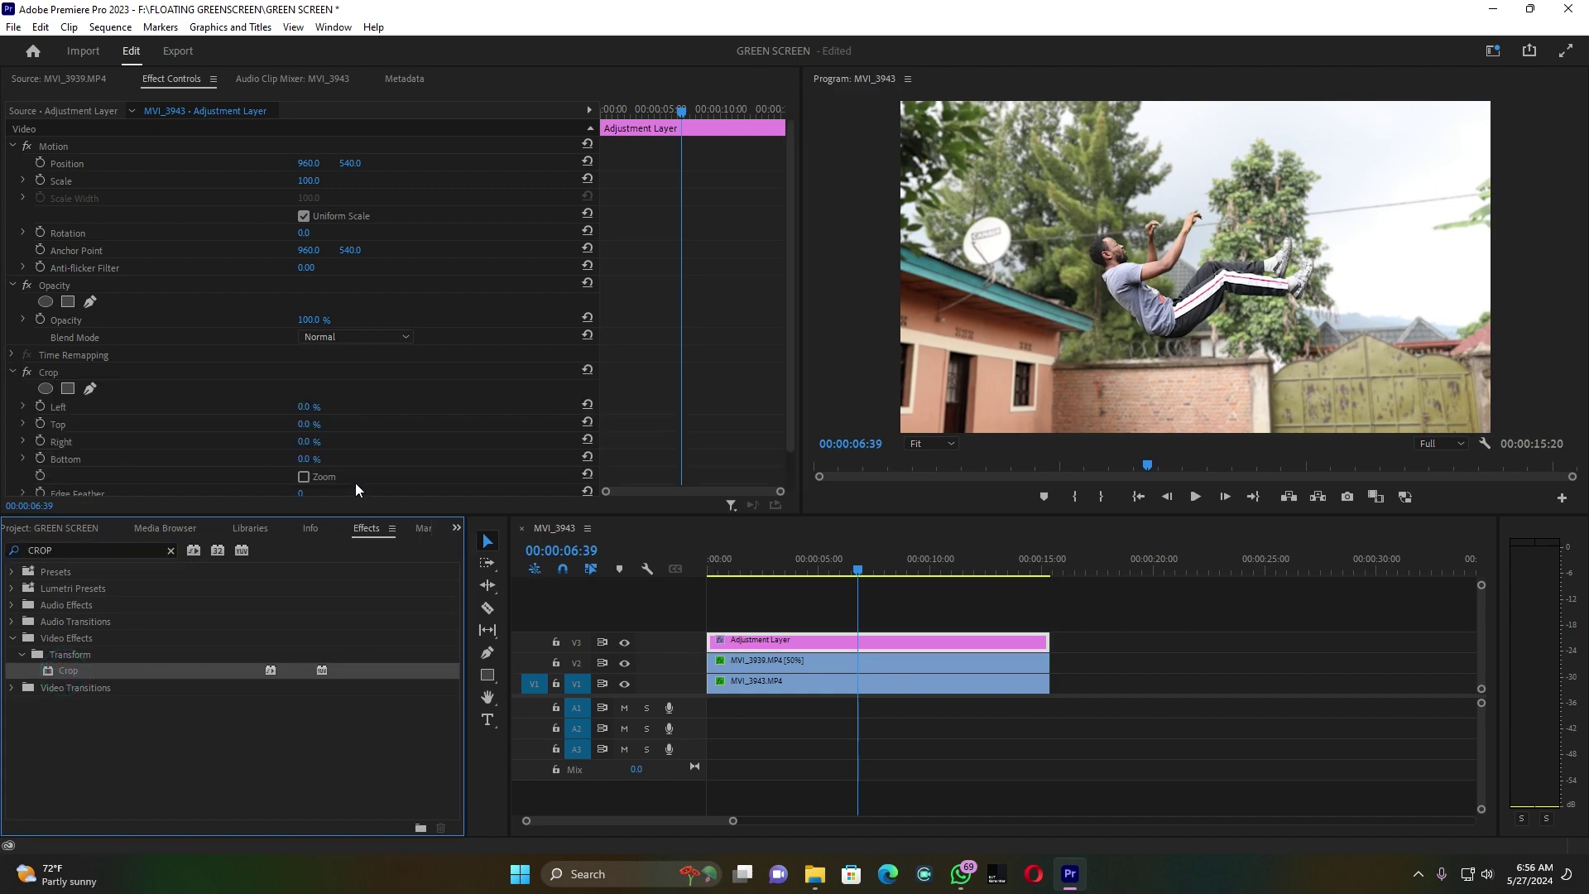
Set Crop Top and Bottom to 10%, preview, then begin increasing the bottom crop
click(300, 422)
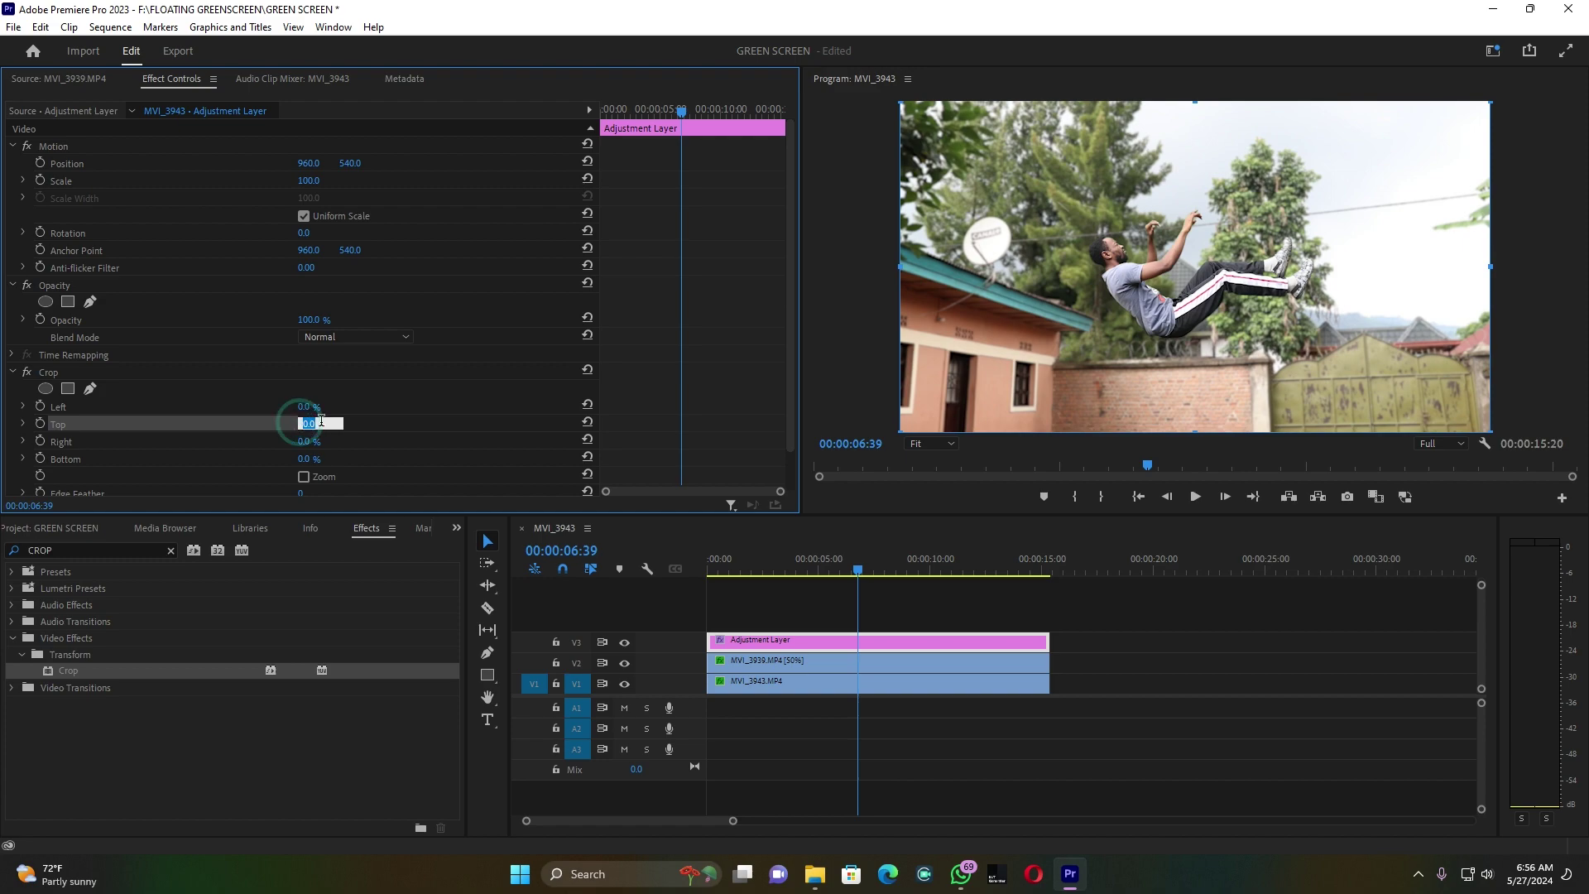
text(10)
click(379, 435)
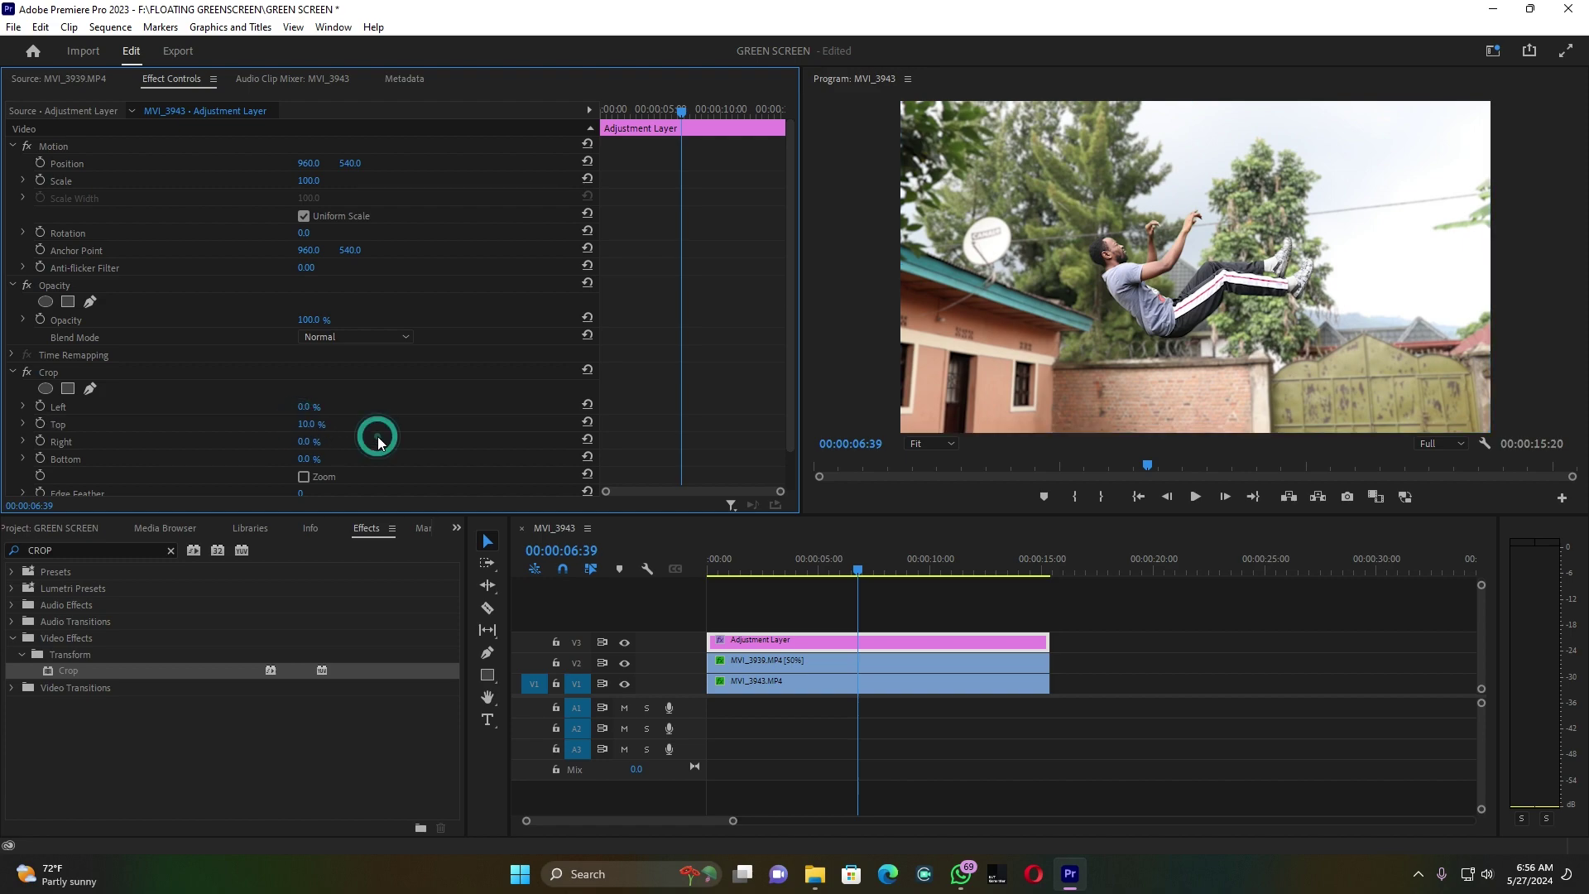
click(309, 459)
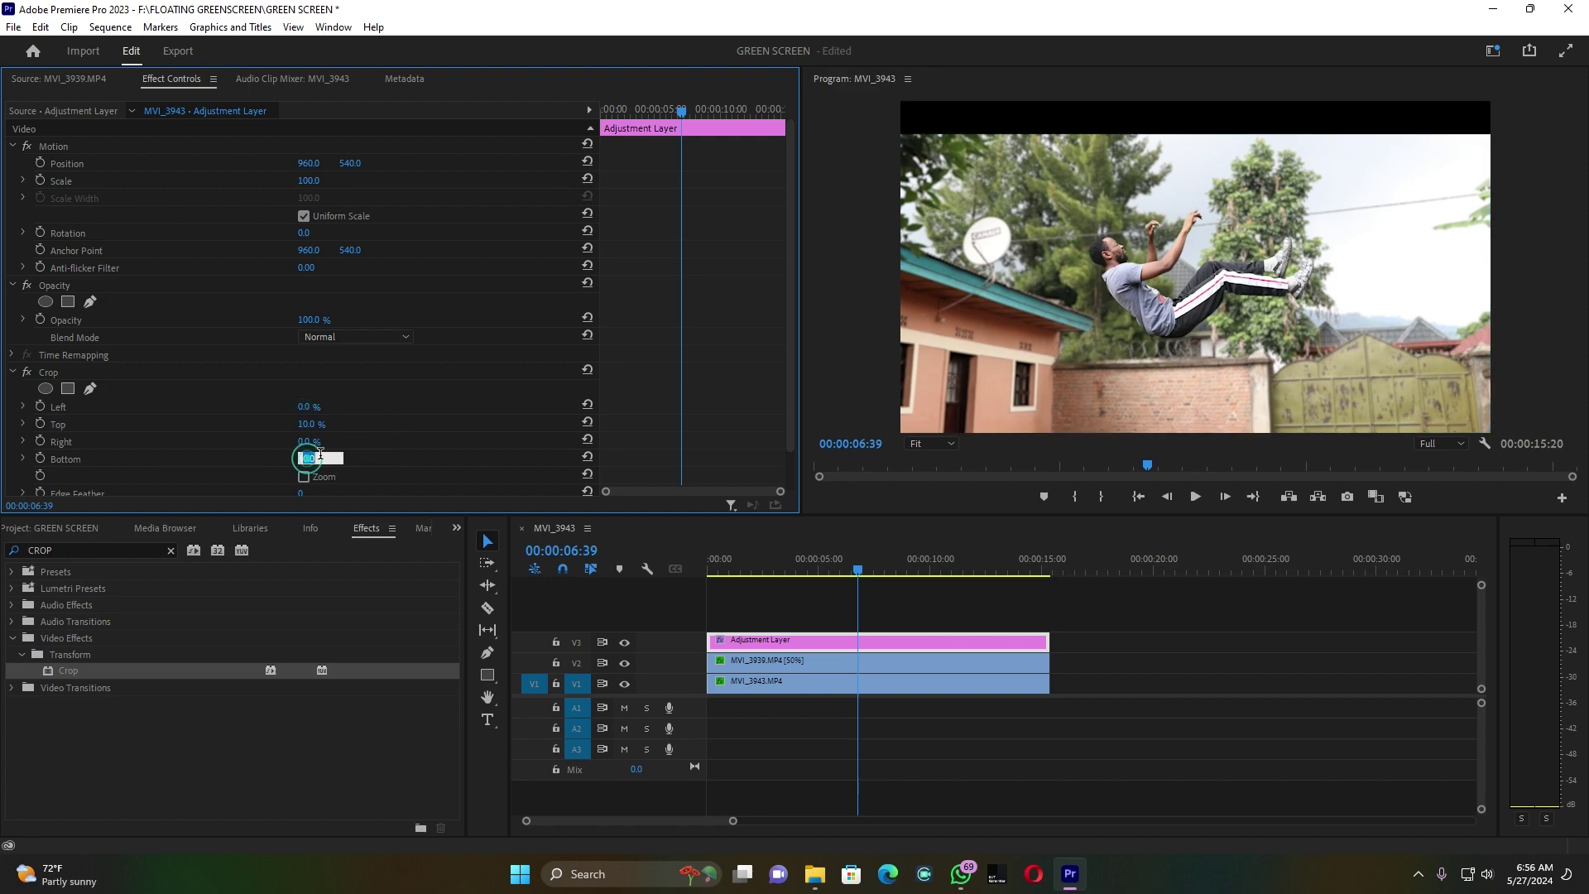
text(10)
key(Return)
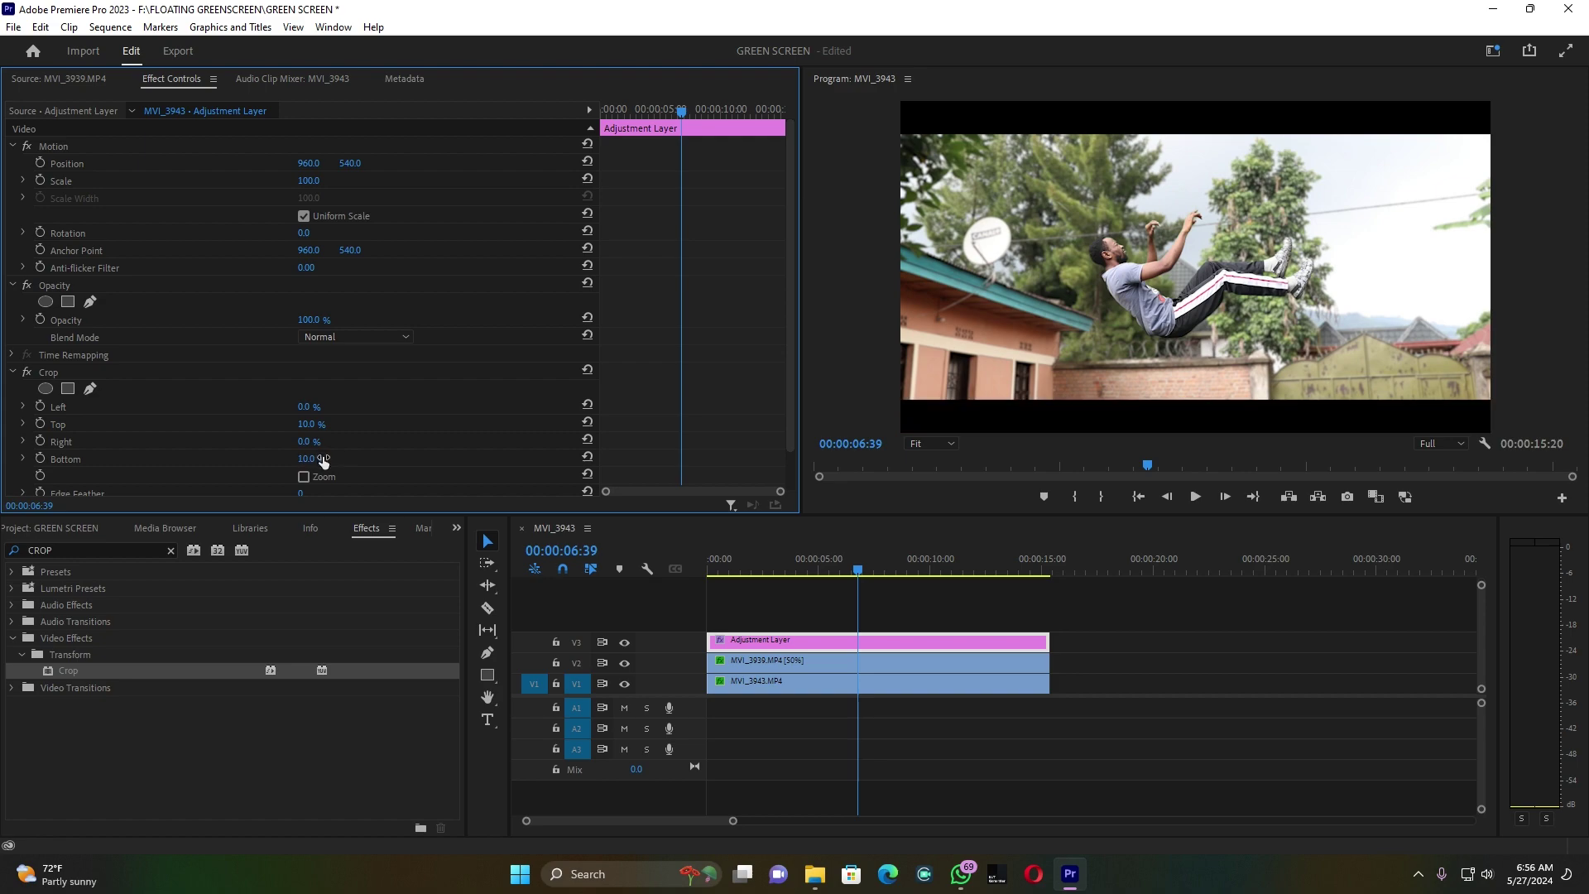
key(space)
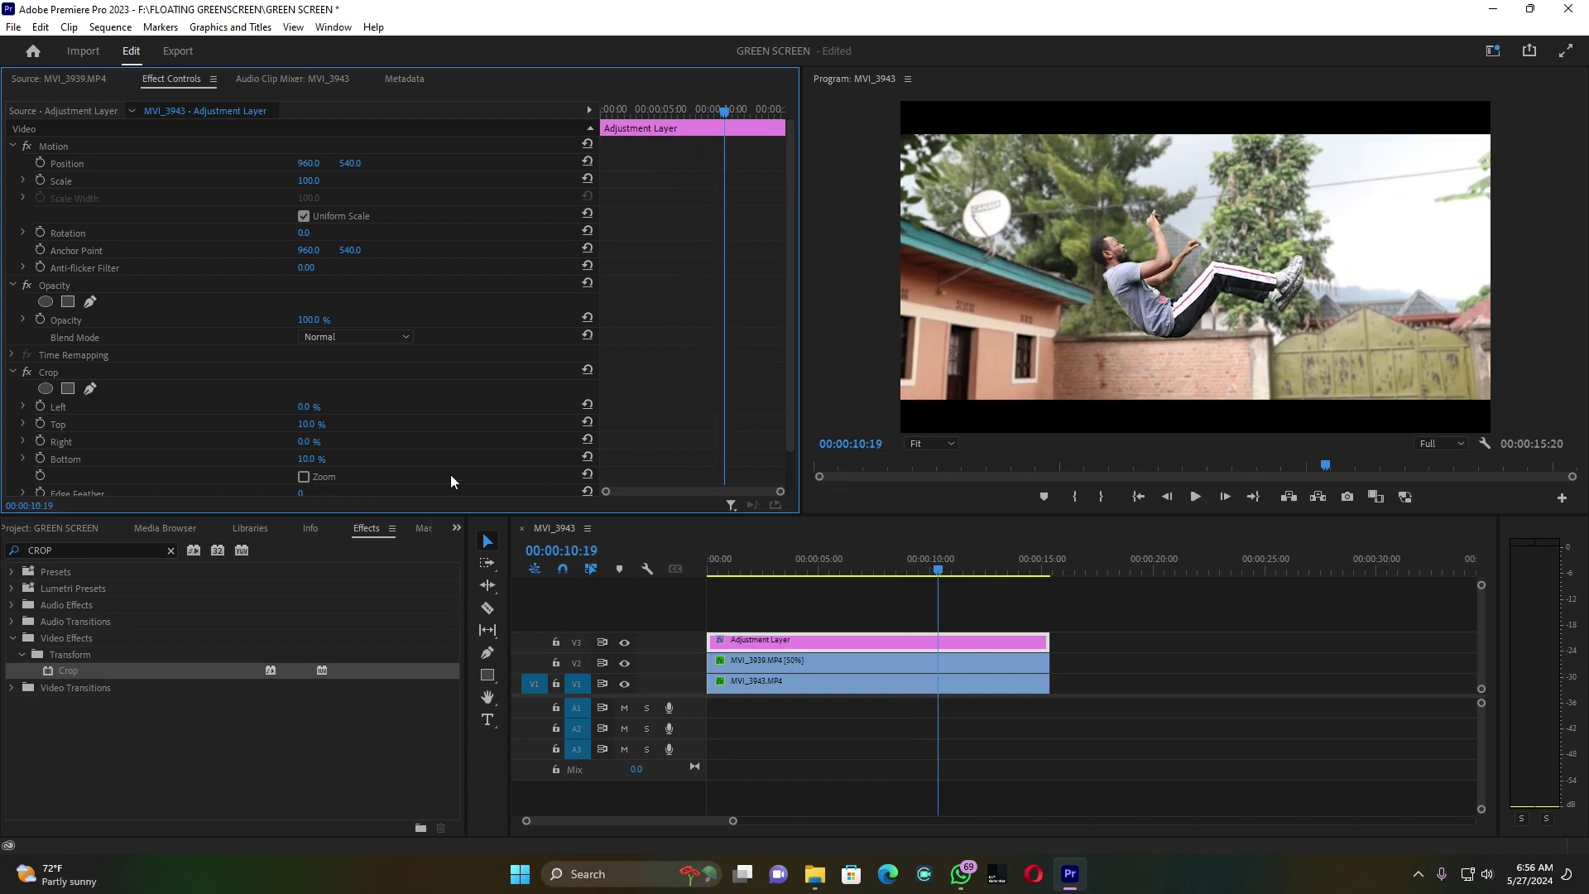
drag(307, 459, 317, 424)
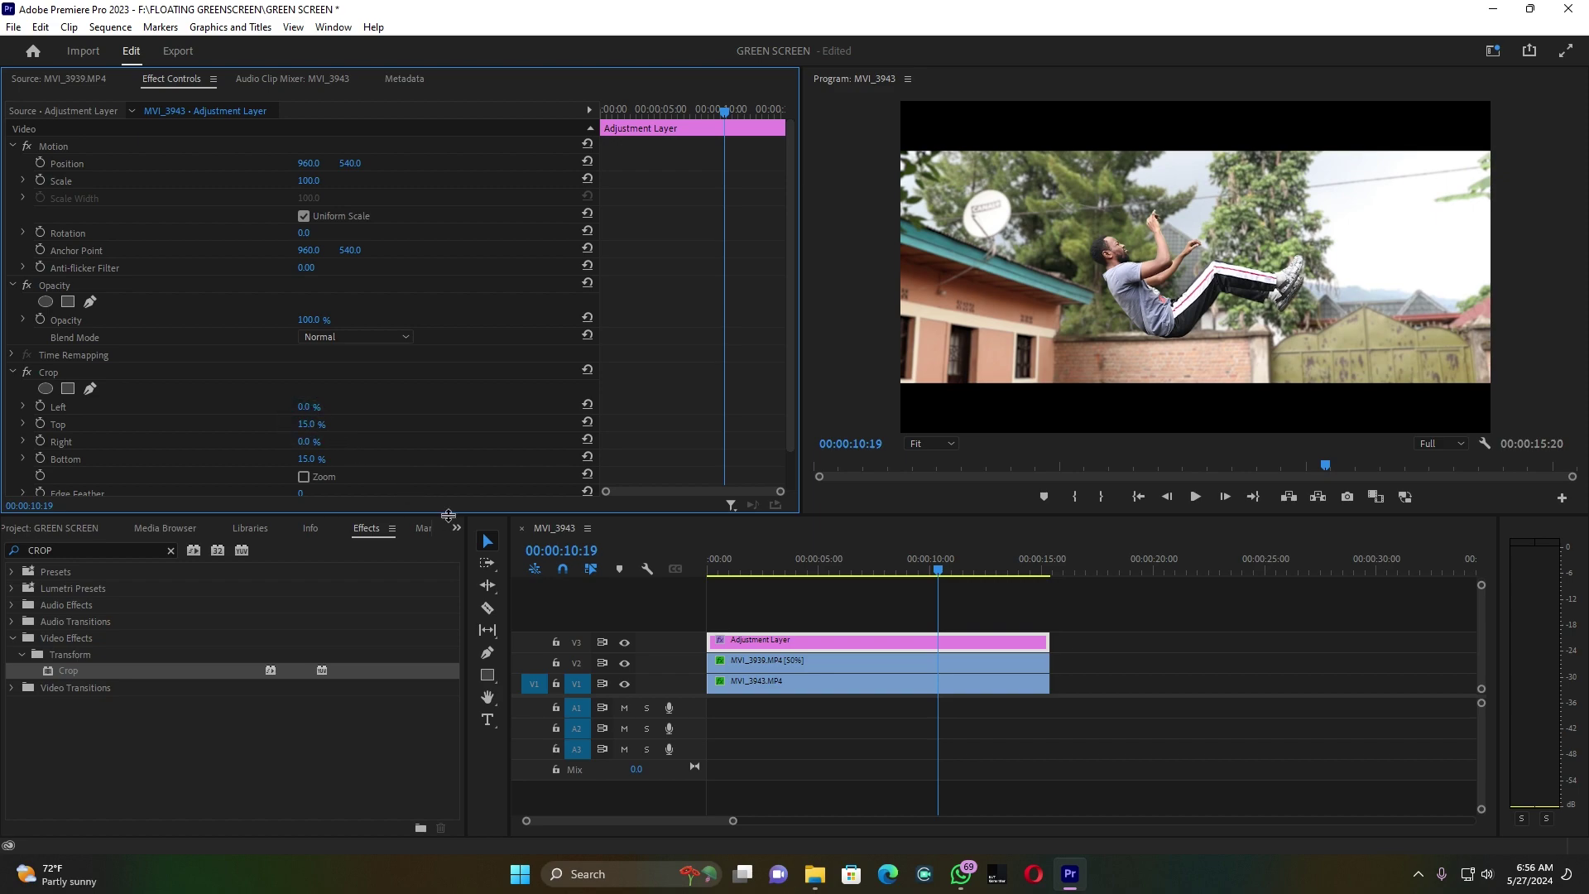
Play the sequence with 15% letterbox bars, then replay it from the beginning
key(space)
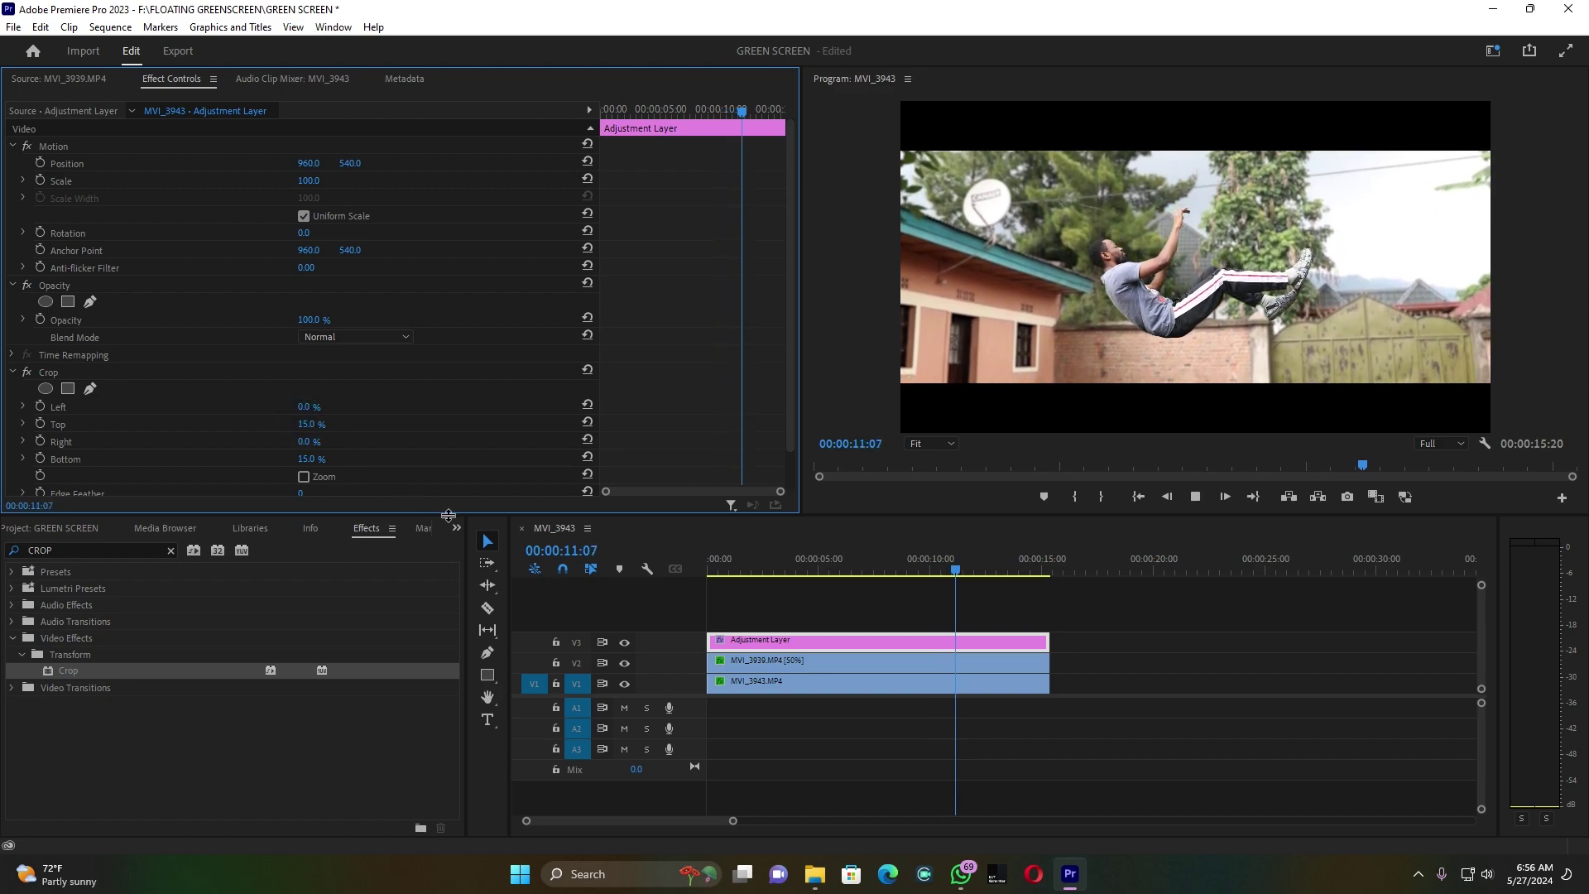
key(space)
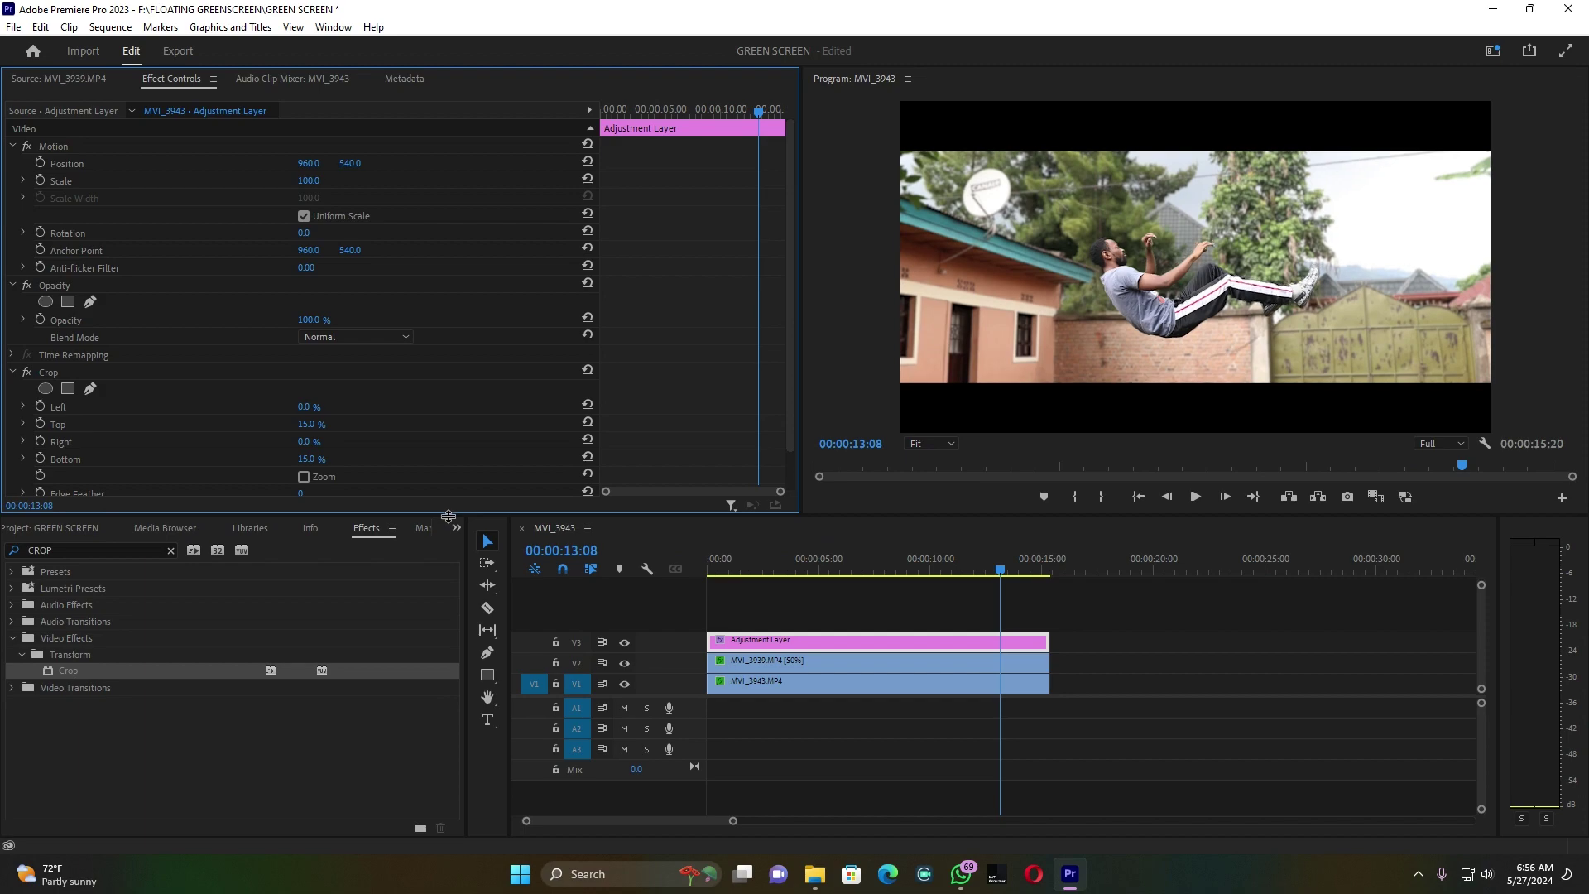
key(space)
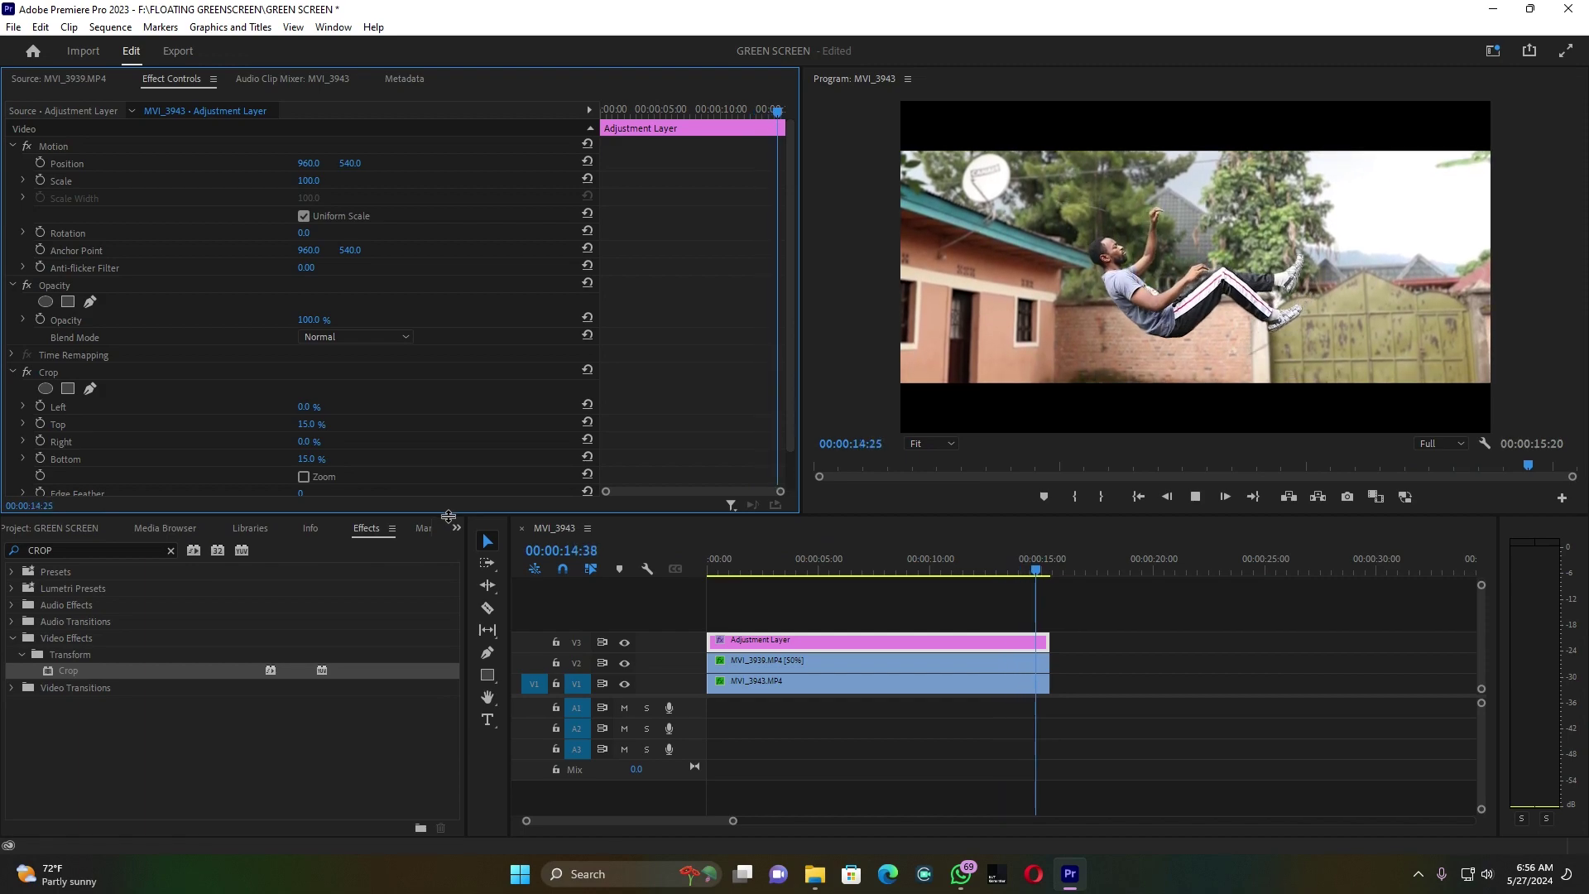
key(space)
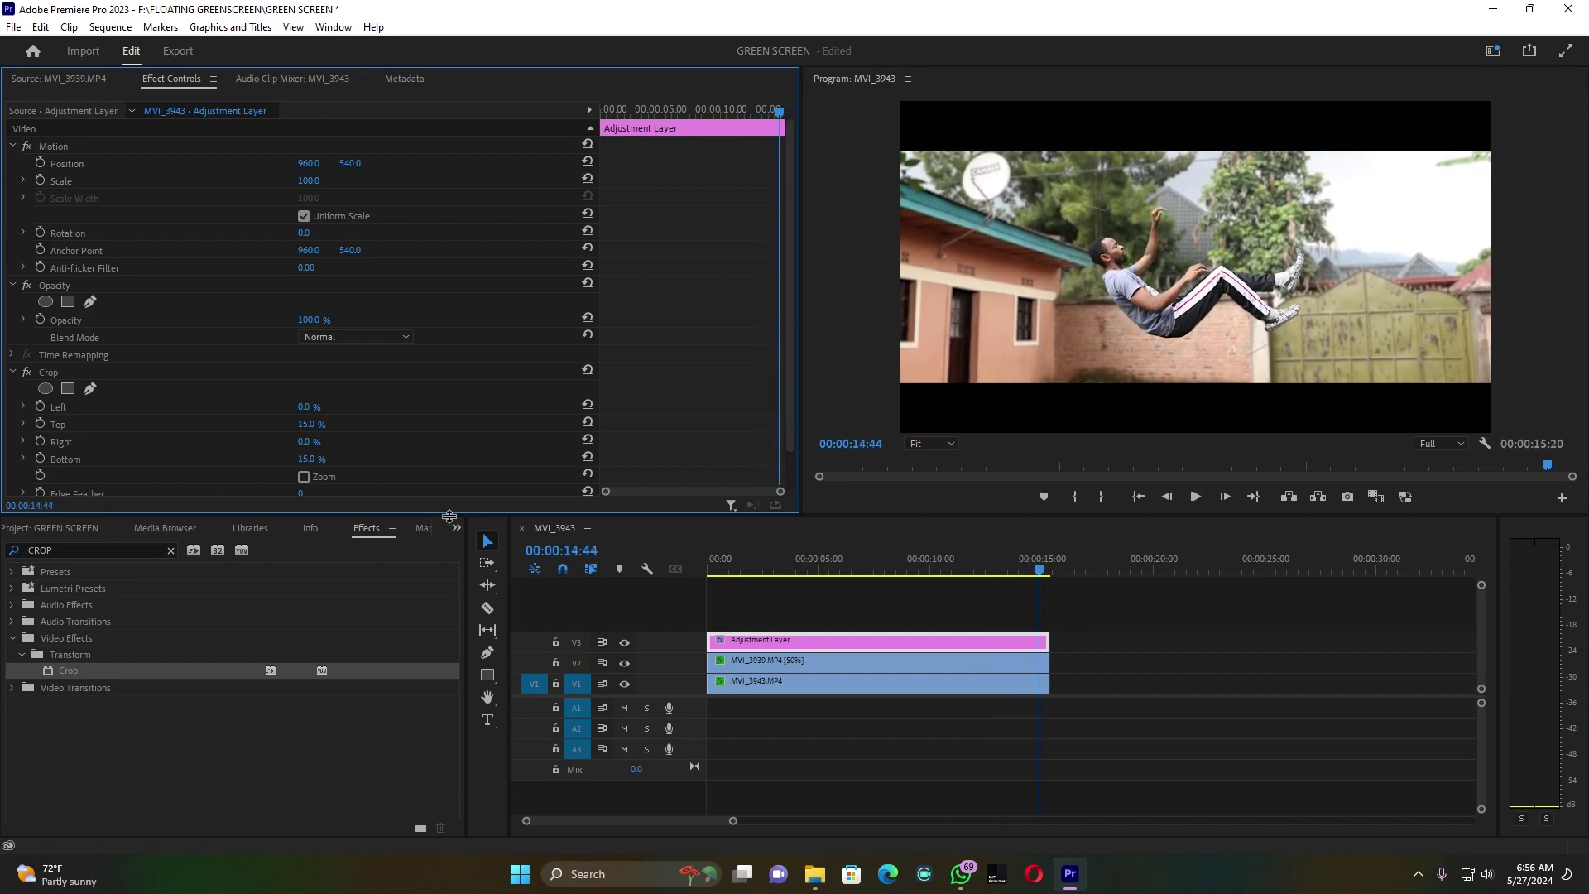
drag(838, 568, 688, 574)
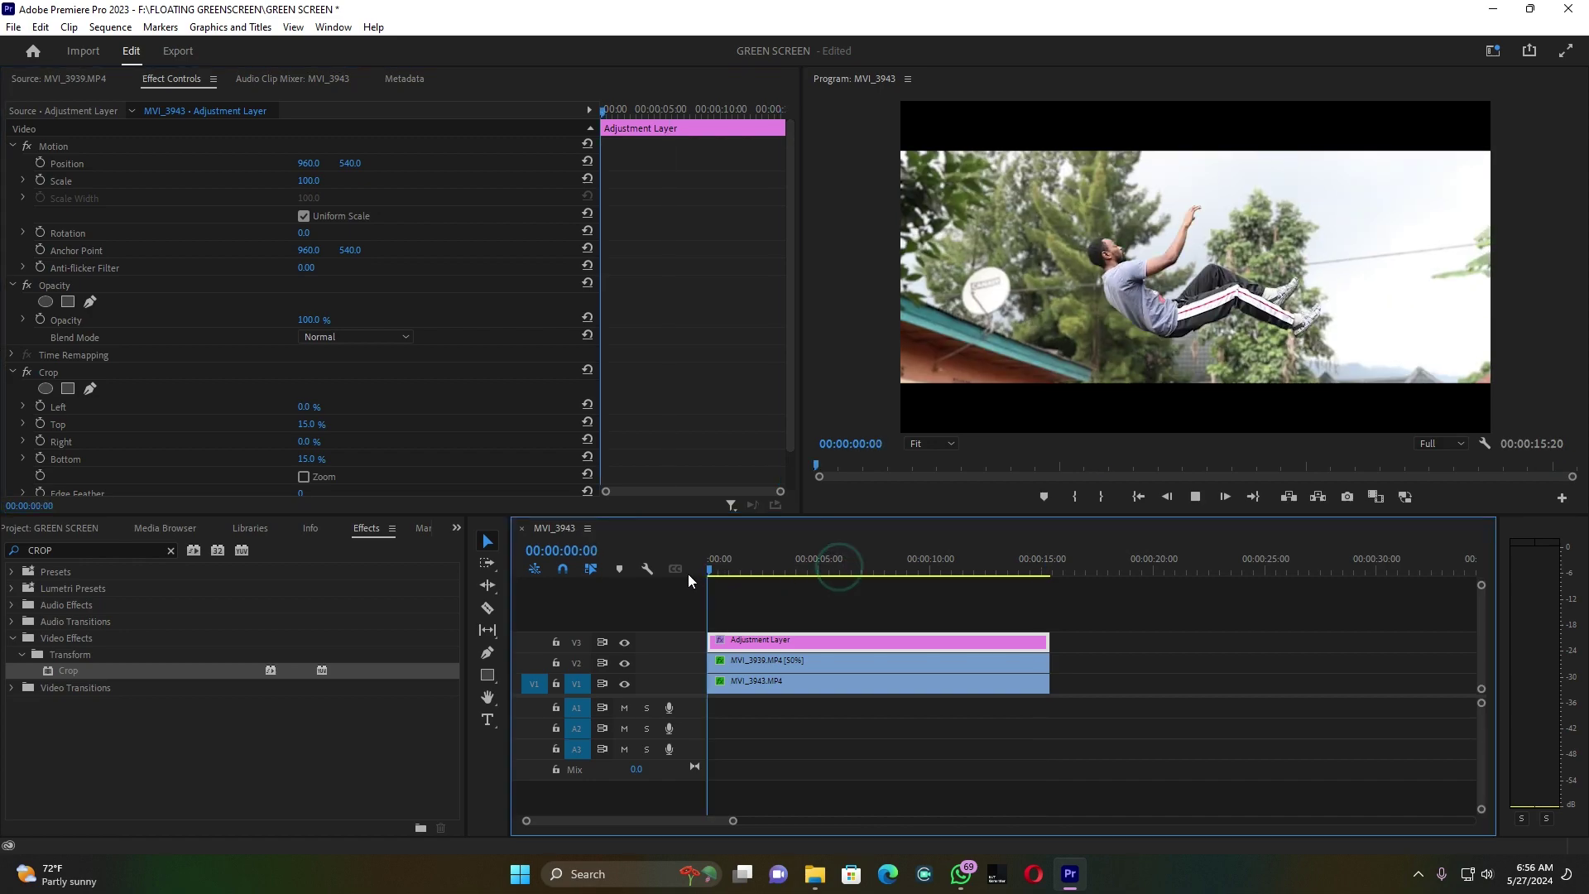
key(space)
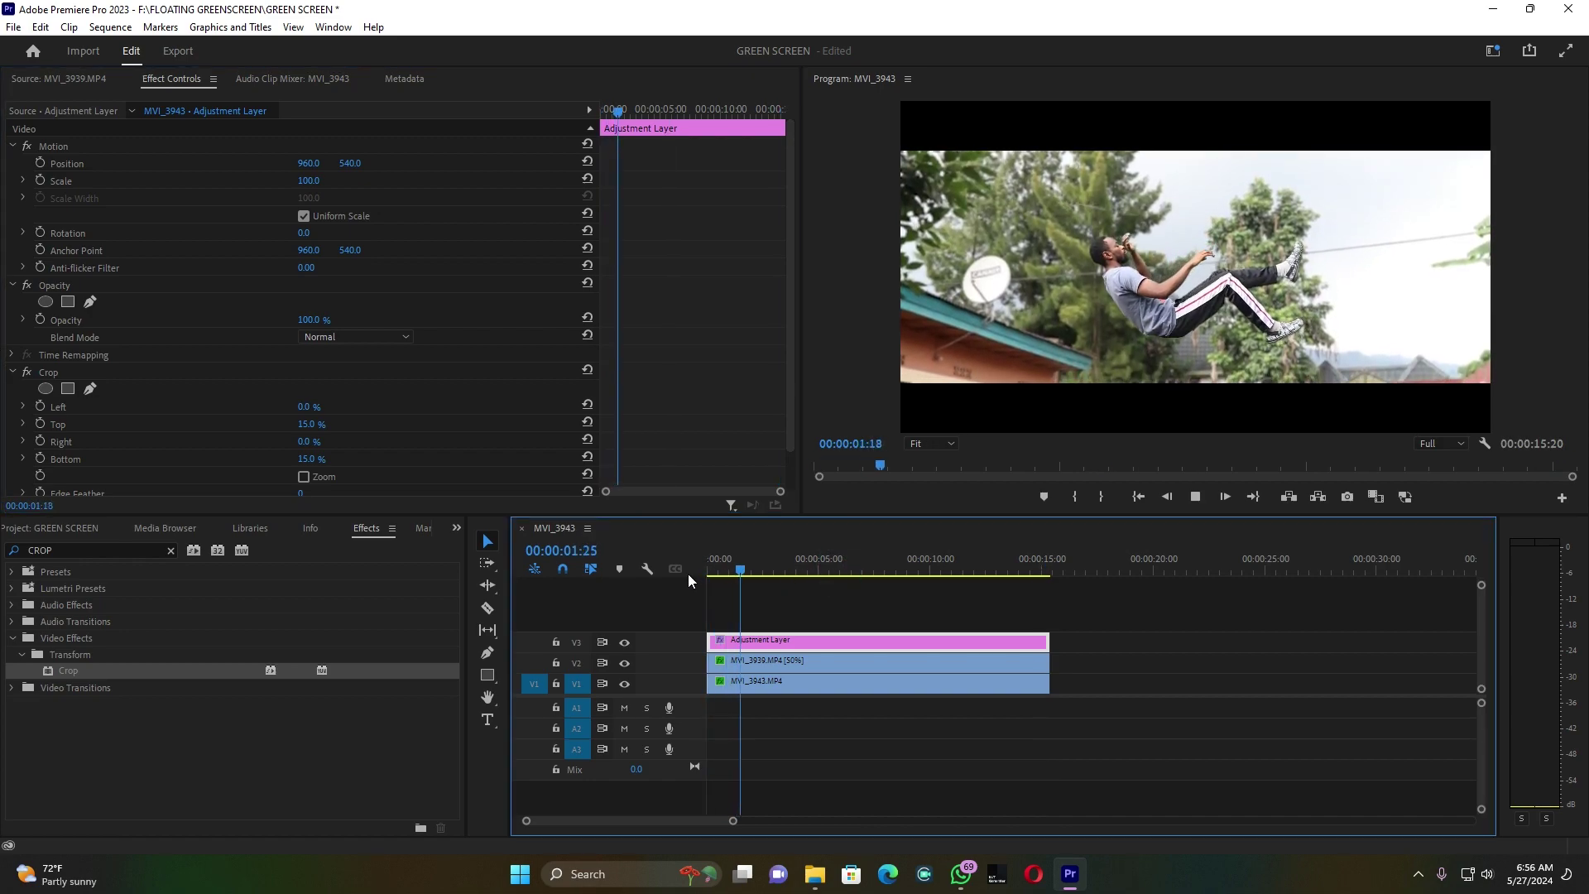